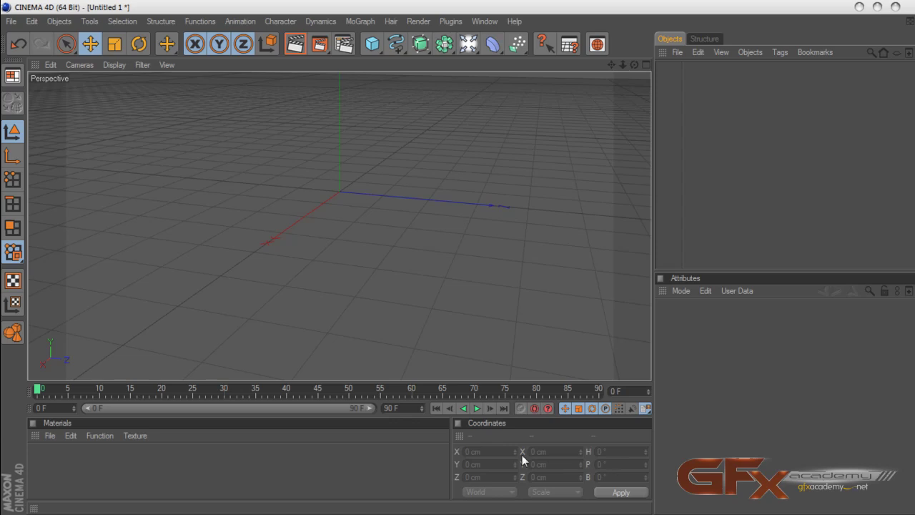
left_click(474, 238)
scroll(474, 238, "down", 4)
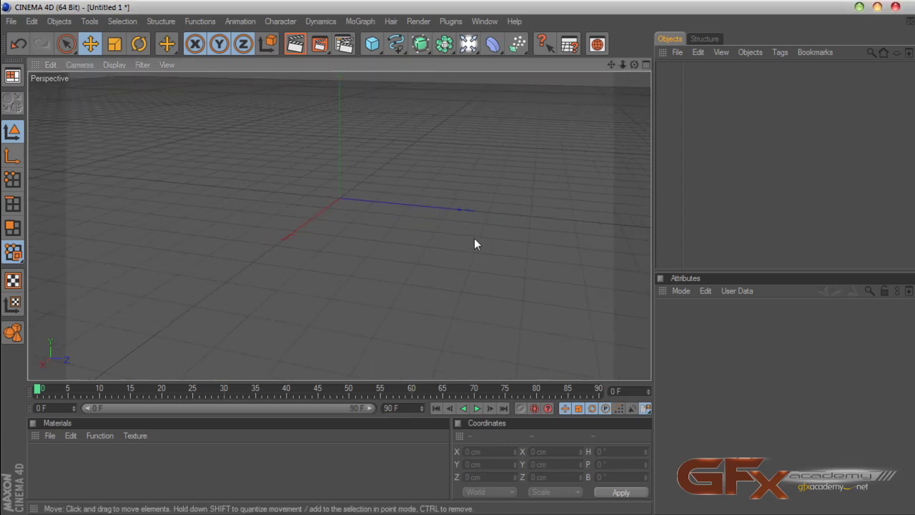
scroll(474, 238, "up", 3)
scroll(475, 237, "down", 3)
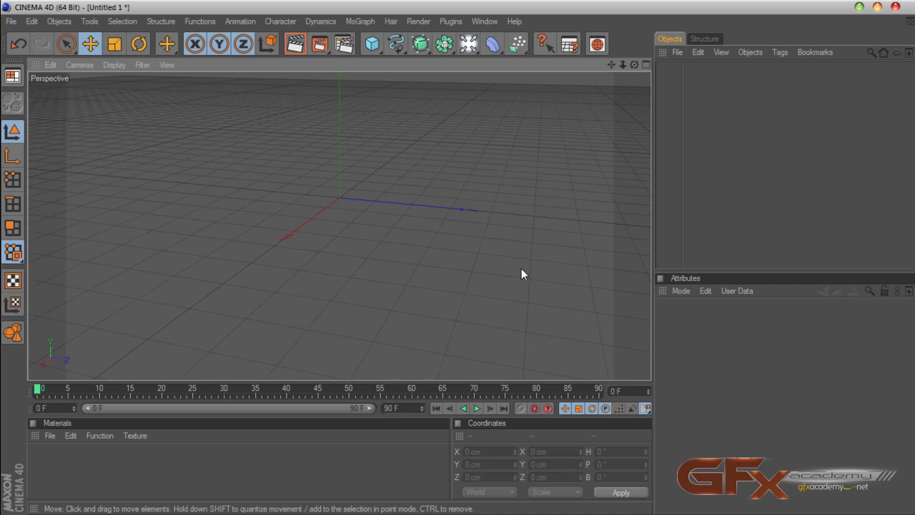
Step: Add a Circle spline to the scene and set its plane to XZ
left_click(393, 49)
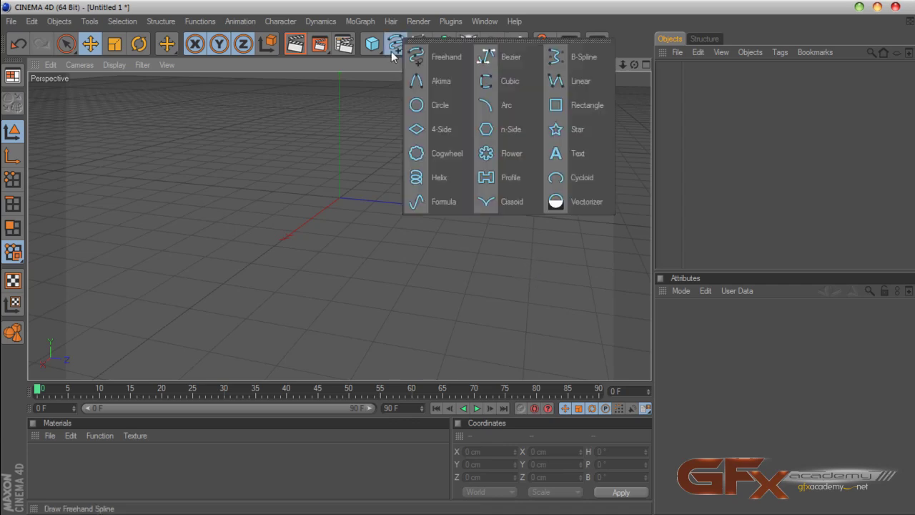
left_click(428, 108)
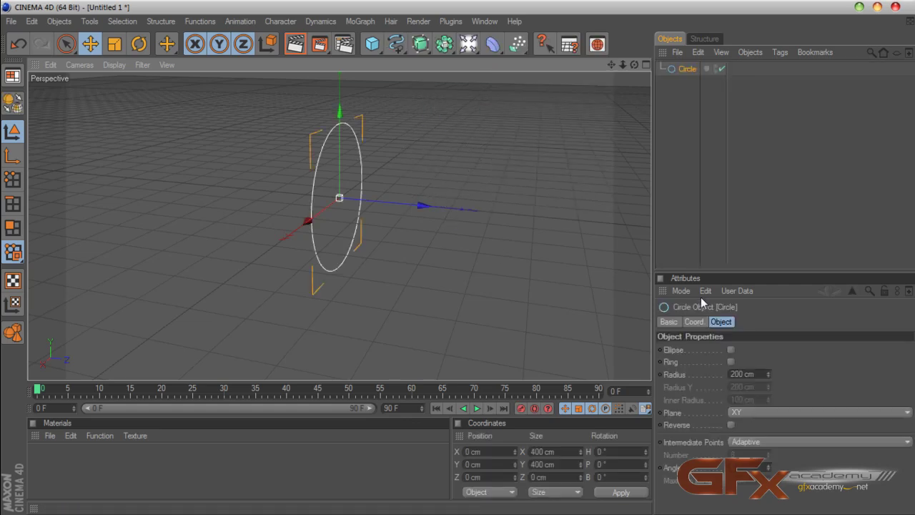
left_click_drag(724, 272, 724, 179)
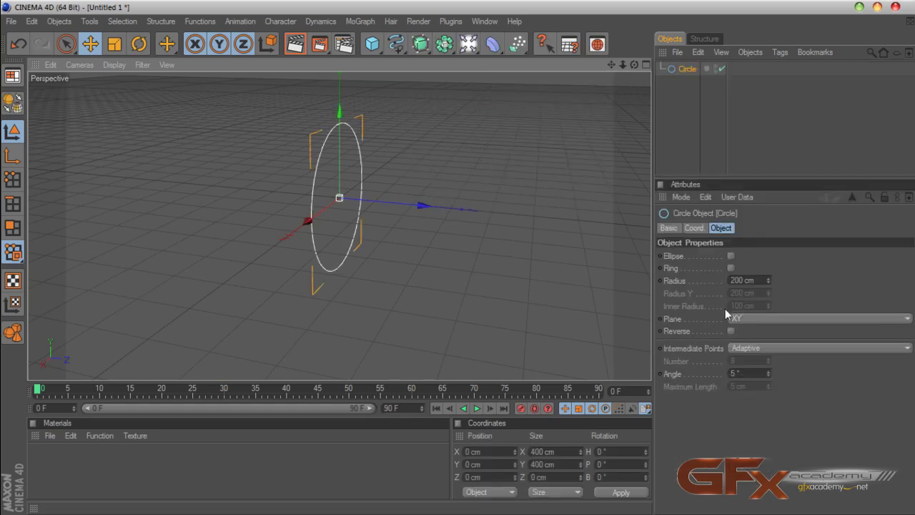
left_click(747, 317)
left_click(750, 356)
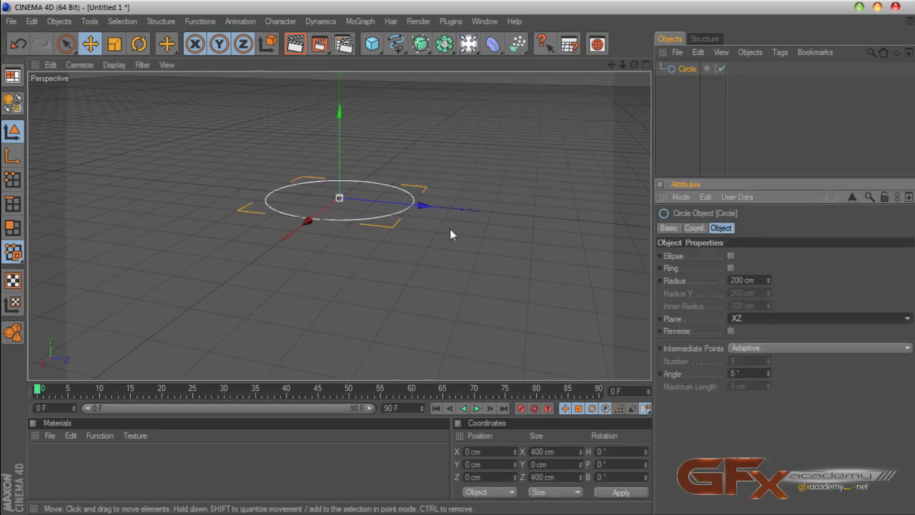
Step: Set the circle's radius to 3000 cm
mouse_move(632, 68)
left_mouse_down()
mouse_move(626, 93)
mouse_move(636, 67)
left_mouse_up()
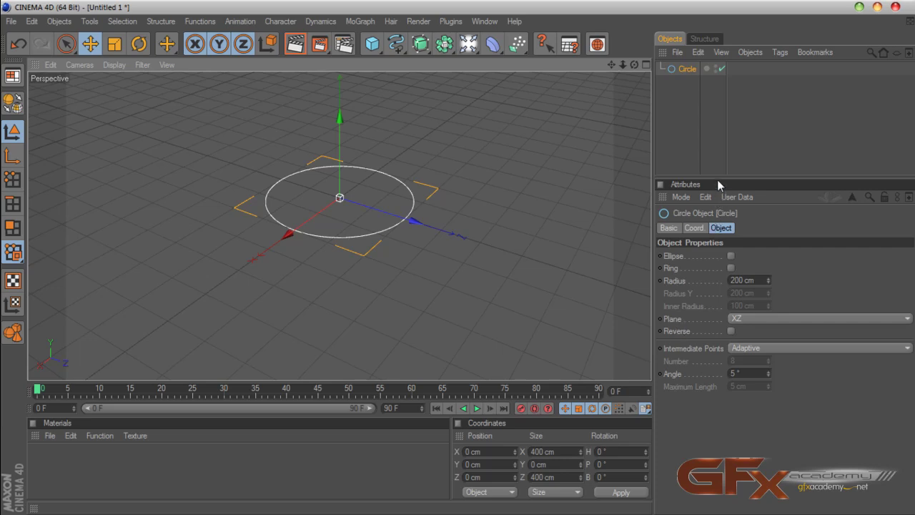
left_click_drag(717, 179, 711, 137)
left_click_drag(757, 240, 724, 243)
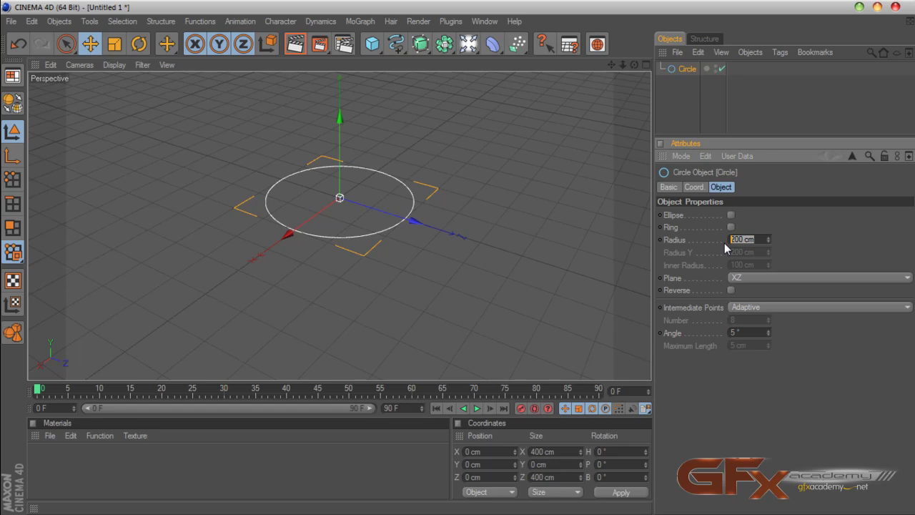
type("3000")
key("Return")
scroll(483, 140, "down", 5)
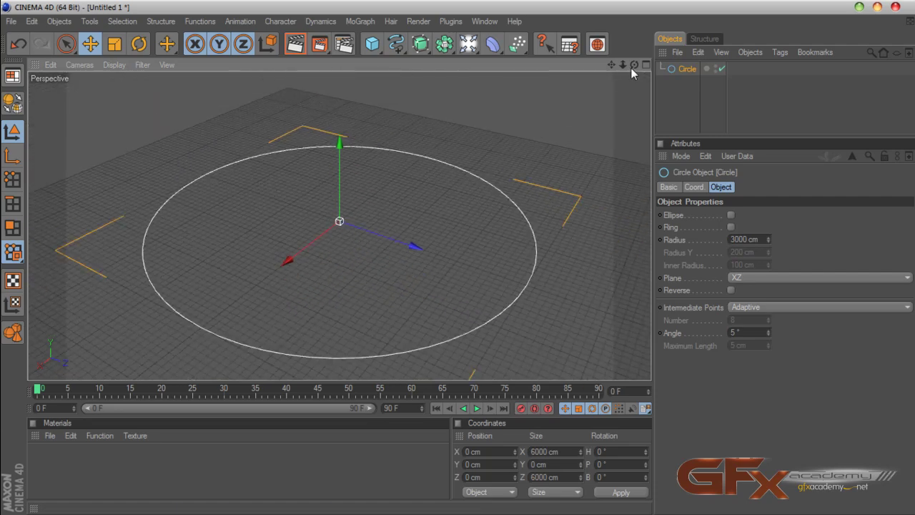
mouse_move(634, 66)
left_mouse_down()
mouse_move(632, 16)
mouse_move(633, 52)
left_mouse_up()
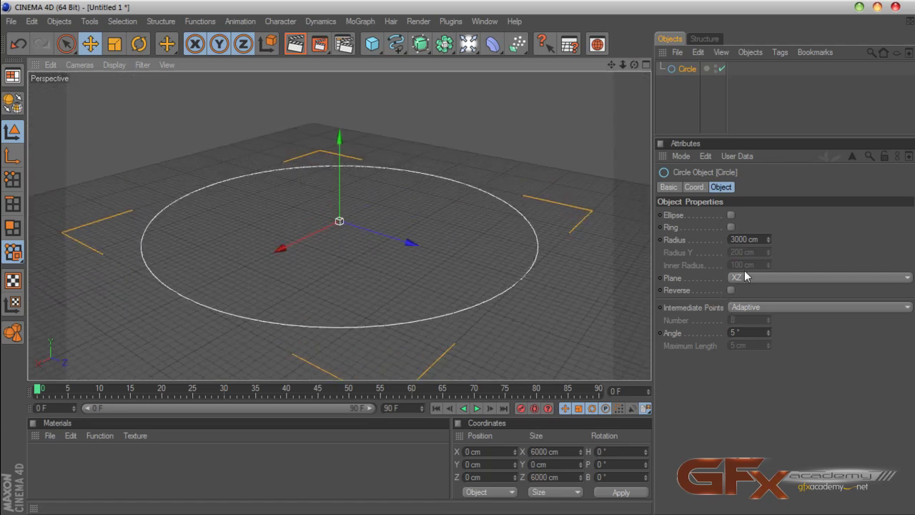
left_click(758, 241)
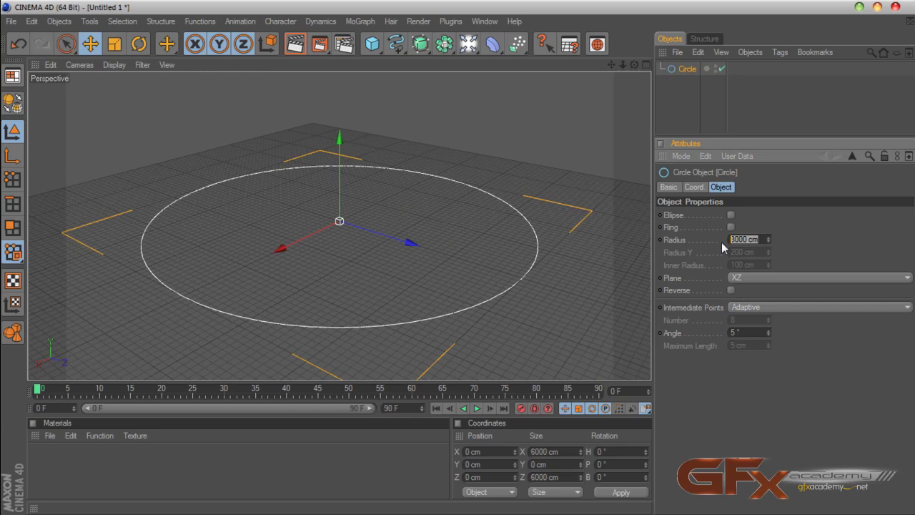
left_click(707, 120)
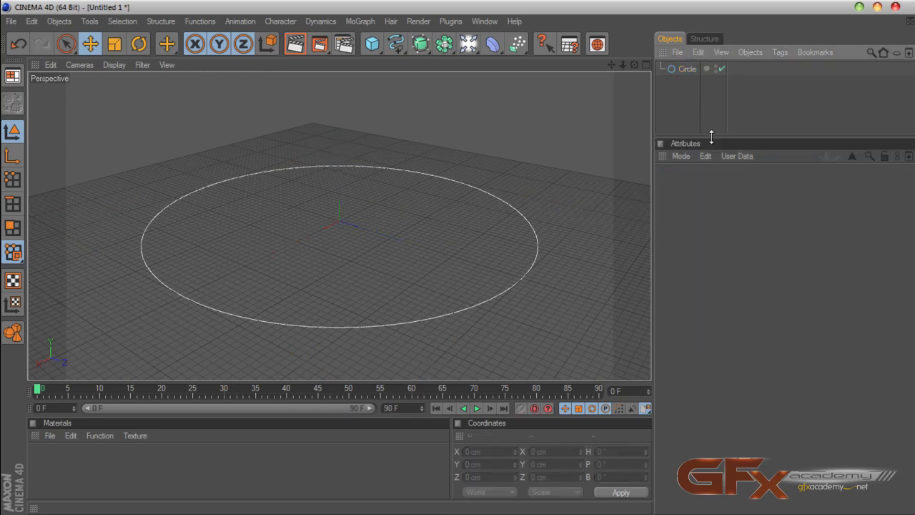
left_click_drag(711, 137, 712, 192)
left_click_drag(634, 64, 629, 91)
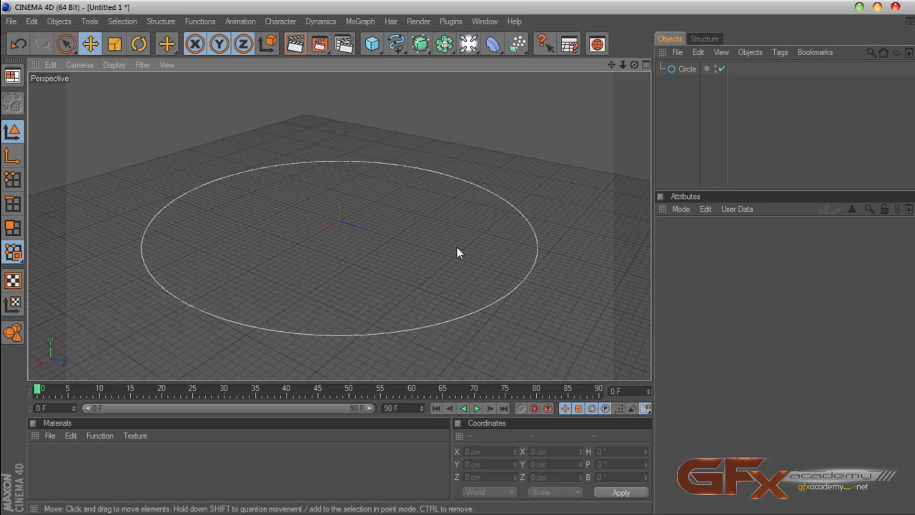
left_click_drag(634, 65, 634, 85)
scroll(450, 252, "up", 3)
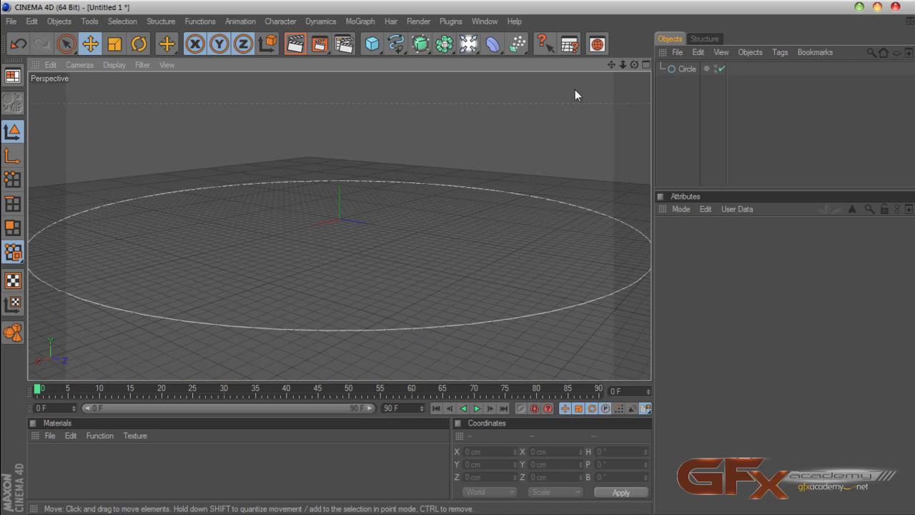
Step: Duplicate the circle and set the copy's radius to 5 cm
left_click(679, 69)
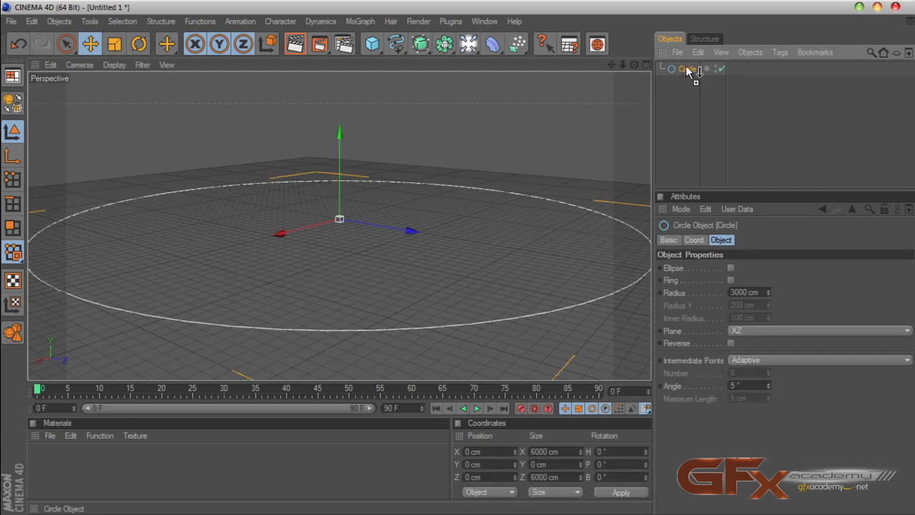
left_click_drag(685, 69, 687, 66, "ctrl")
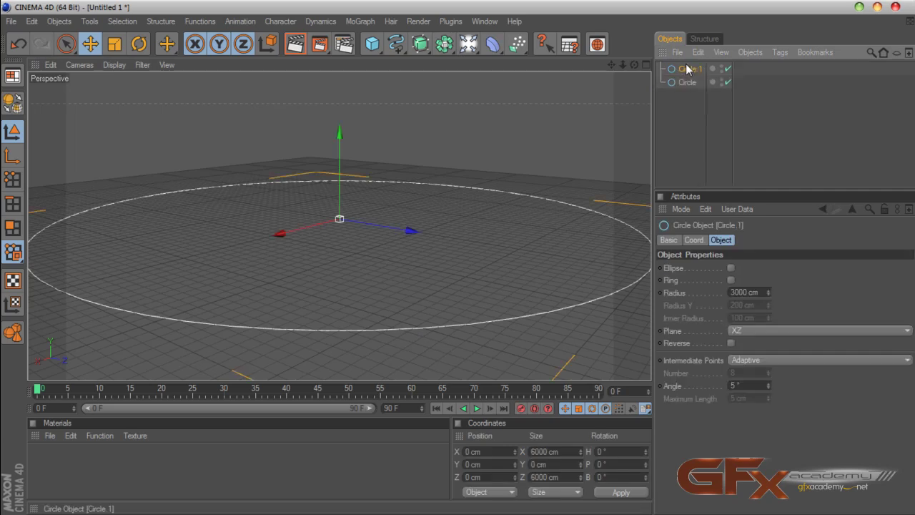
left_click(756, 293)
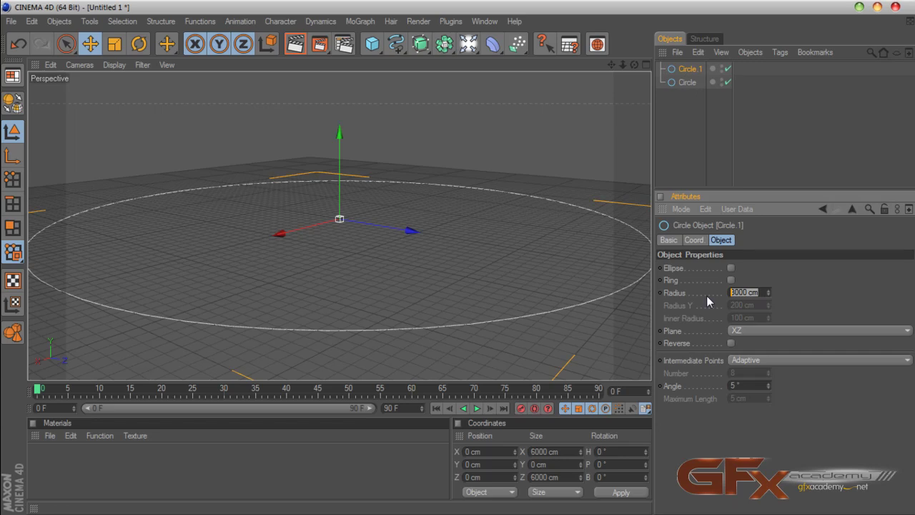
type("3")
type("5")
key("Return")
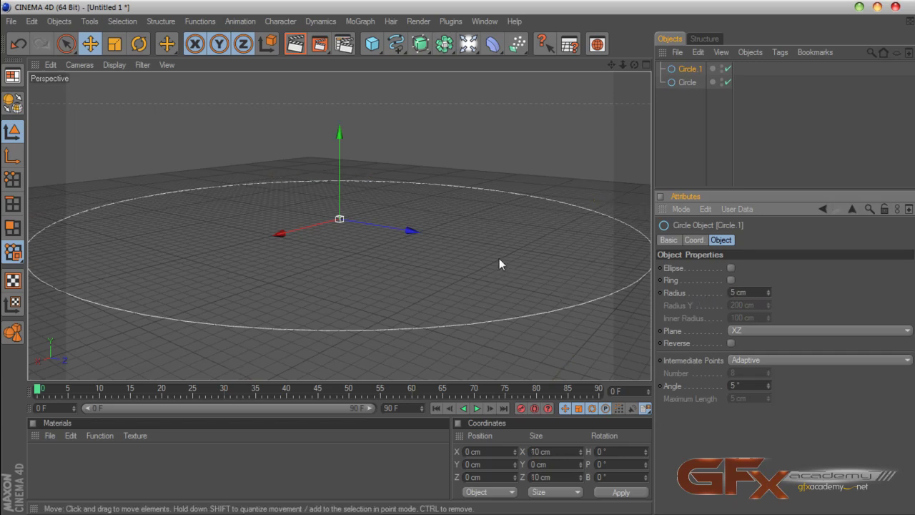
Step: Add a Sweep NURBS object and rename the large original circle as Big
left_click_drag(421, 45, 508, 113)
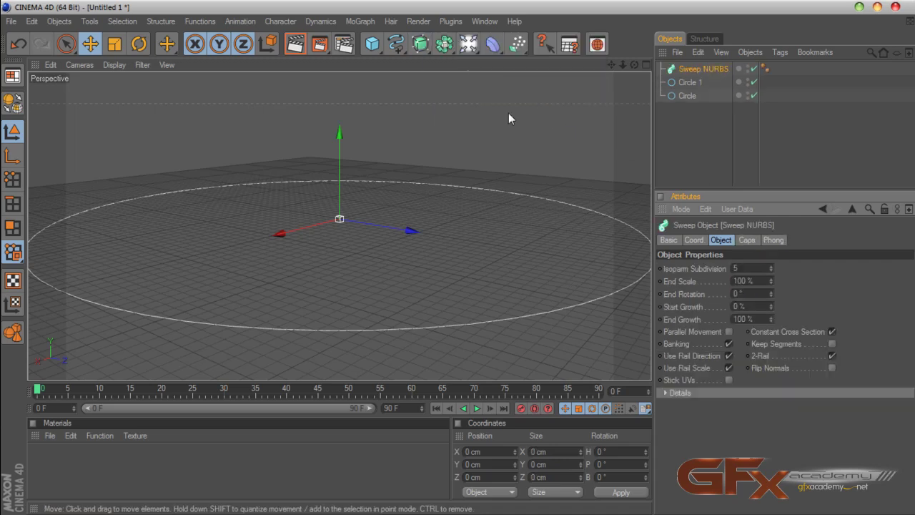
left_click(686, 84)
left_click(688, 97)
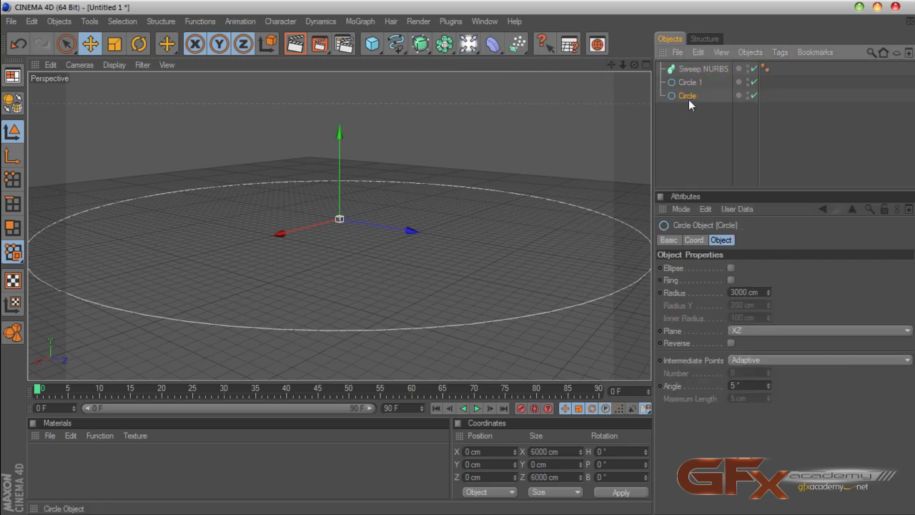
double_click(687, 96)
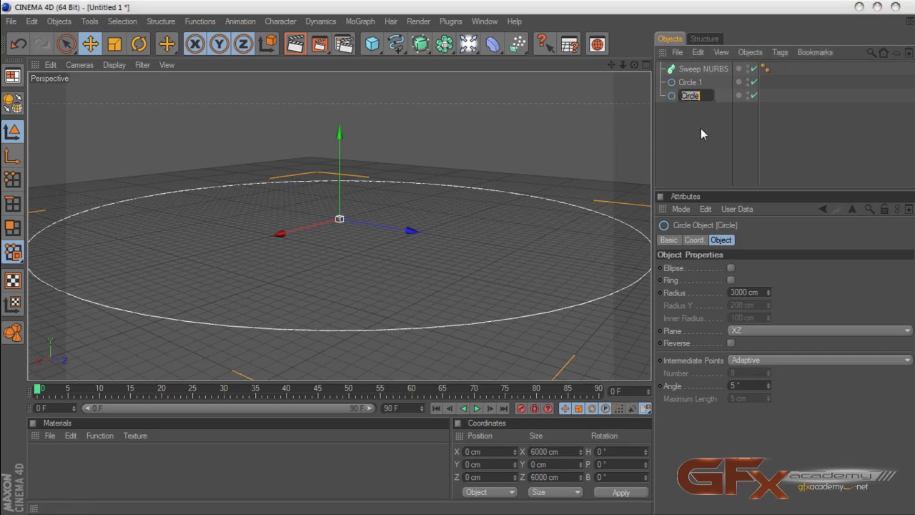
type("Big")
key("Return")
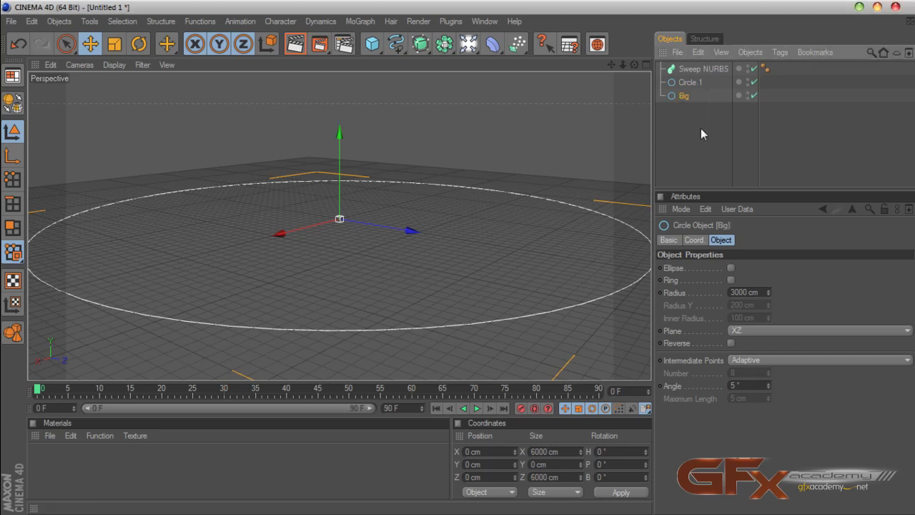
Step: Rename the small circle as Profile and place both circles inside the Sweep NURBS object
double_click(690, 82)
type("P")
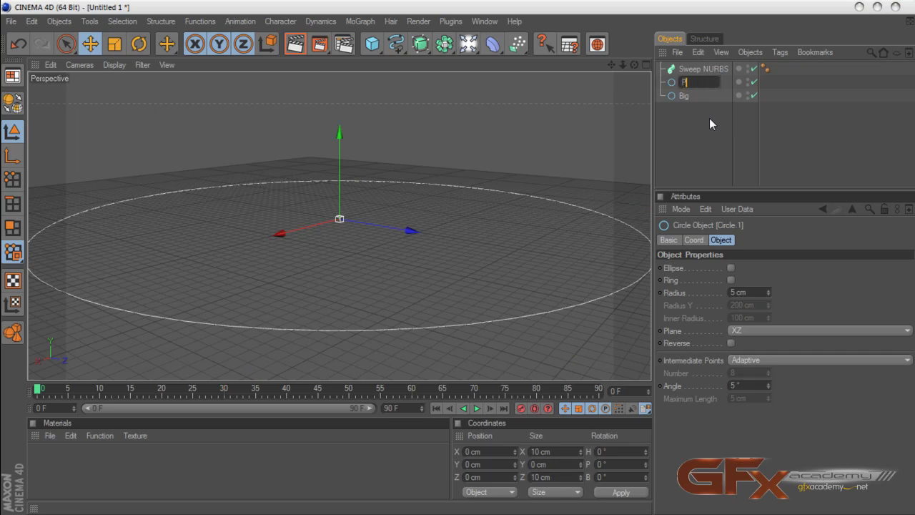
type("rofile")
key("Return")
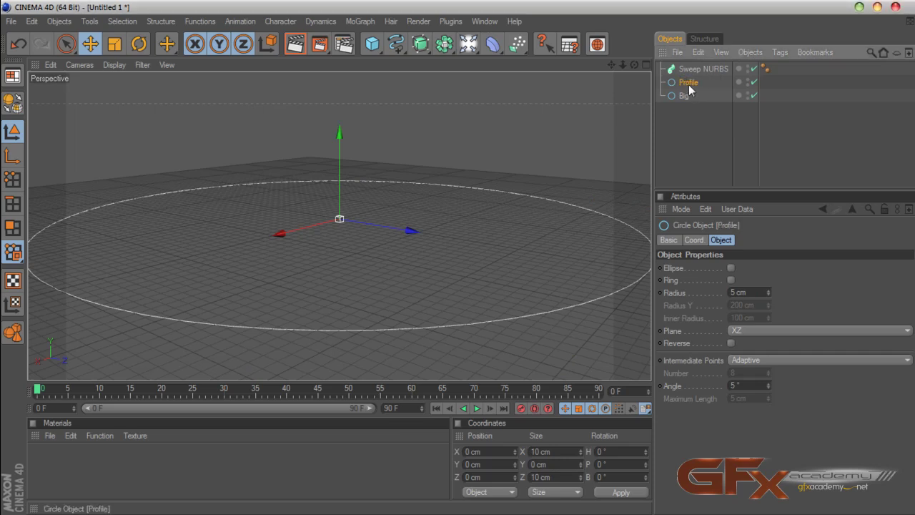
left_click_drag(691, 89, 691, 70)
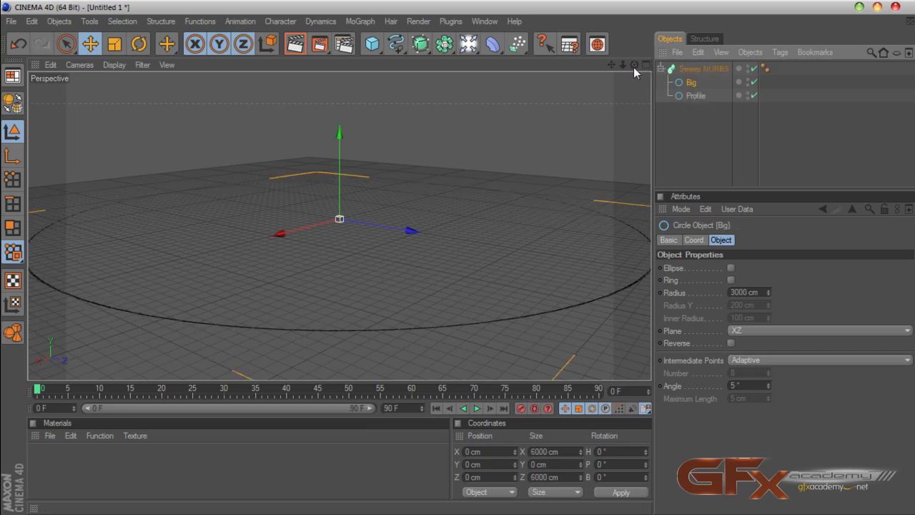
Step: Try the XY and ZY planes on the Profile circle and return it to XZ
mouse_move(633, 67)
left_mouse_down()
mouse_move(626, 86)
mouse_move(633, 68)
mouse_move(619, 66)
left_mouse_up()
scroll(600, 116, "up", 5)
left_click(691, 95)
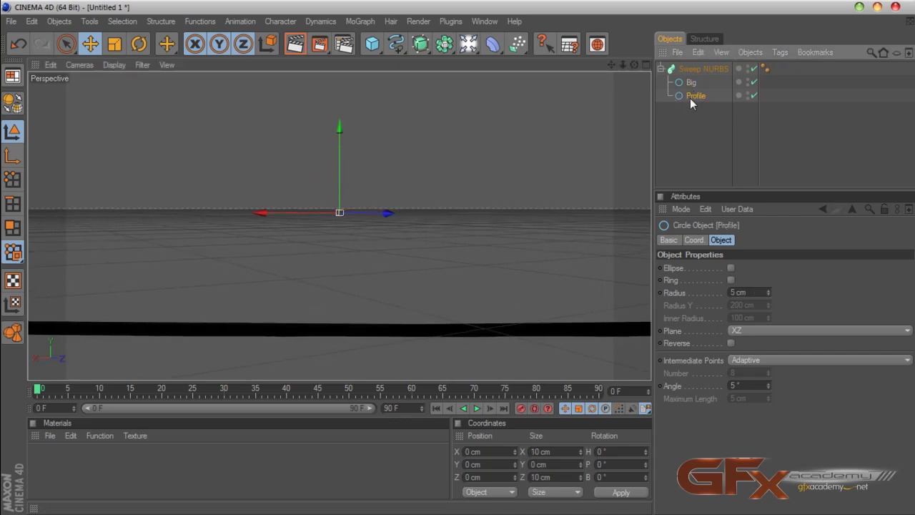
left_click(743, 330)
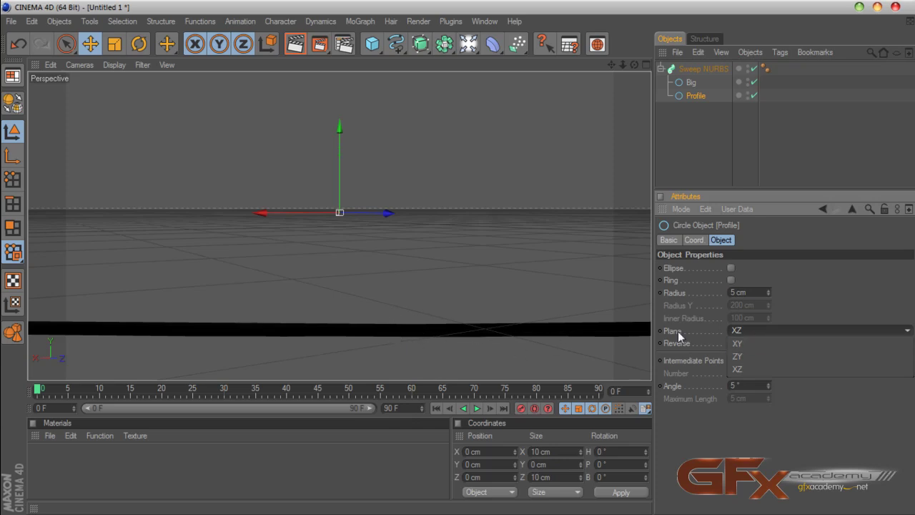
left_click(736, 344)
left_click(751, 332)
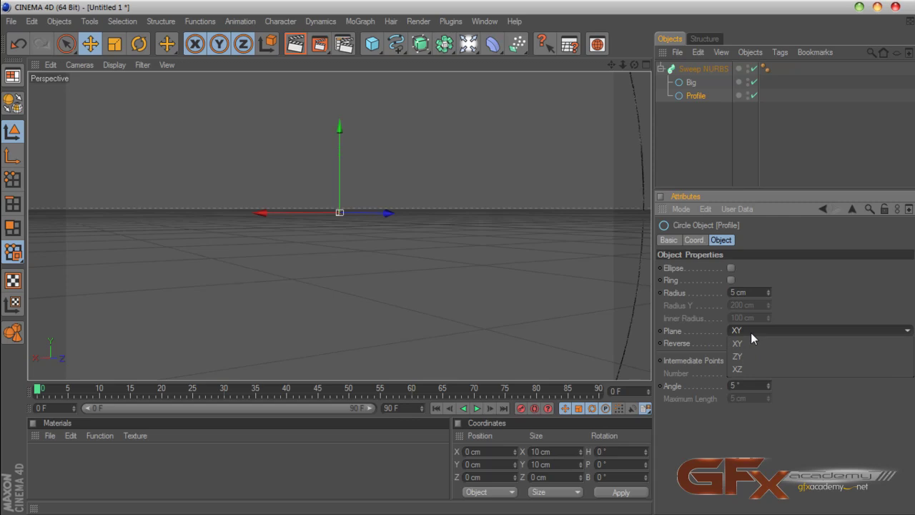
left_click(751, 356)
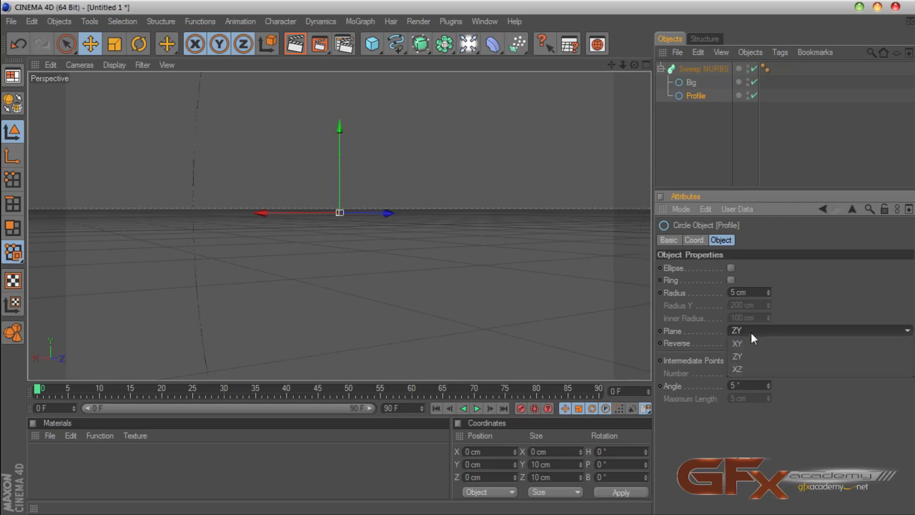
left_click(750, 332)
left_click(746, 345)
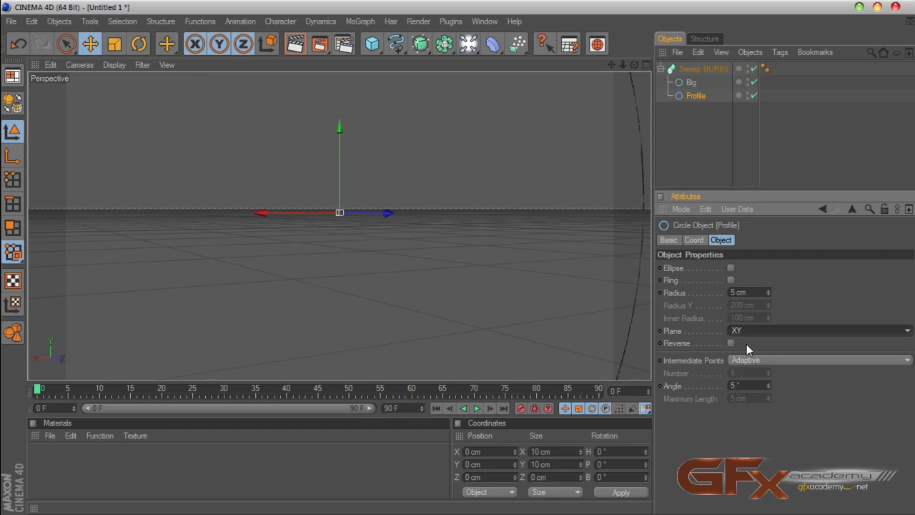
left_click(744, 332)
left_click(744, 356)
left_click(746, 331)
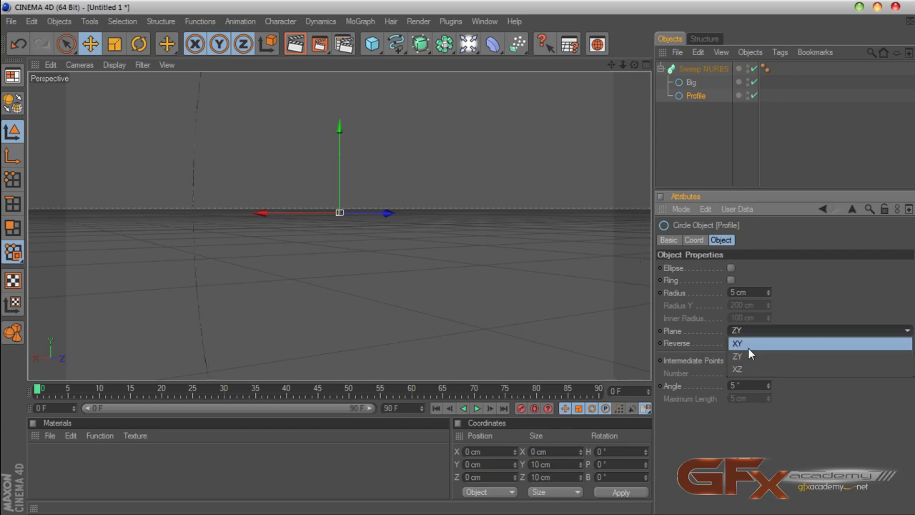
left_click(748, 371)
Step: Move the Profile circle above the Big circle in the Sweep NURBS hierarchy and inspect the swept ring up close
left_click_drag(690, 95, 691, 83)
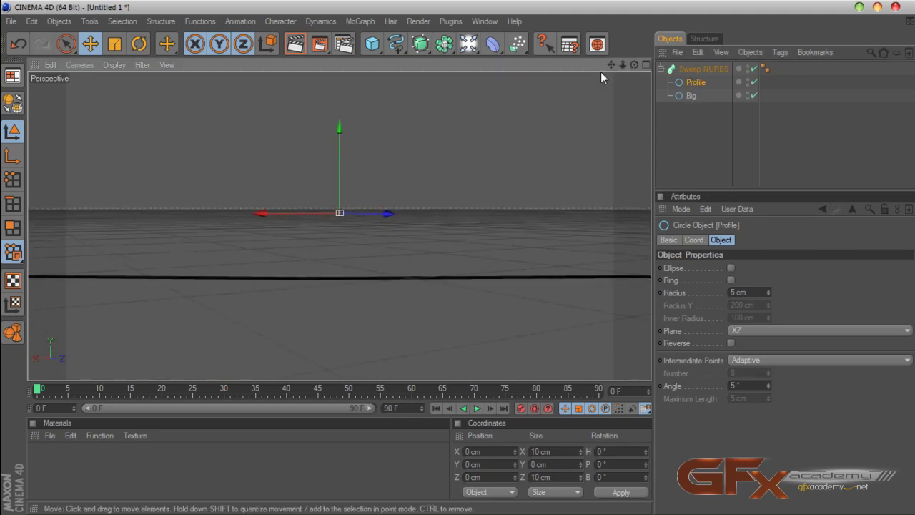
left_click_drag(611, 65, 580, 73)
scroll(548, 123, "down", 2)
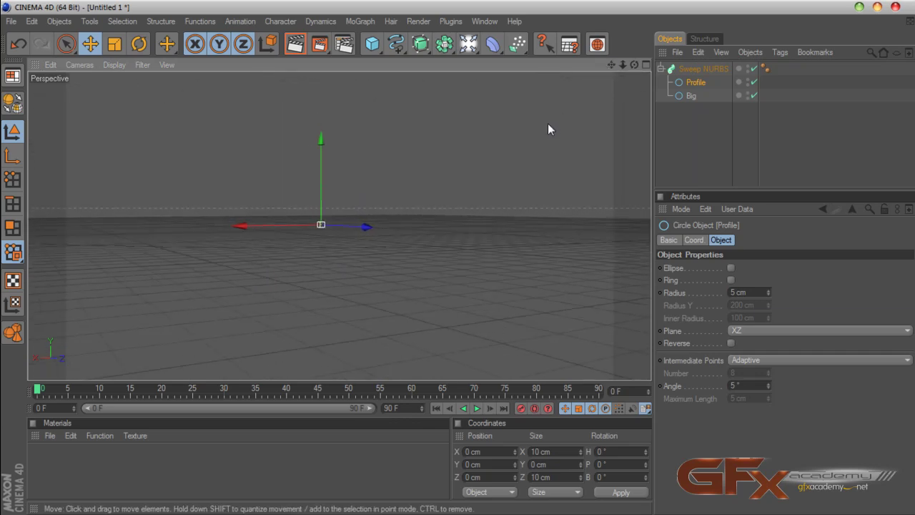
left_click_drag(634, 65, 623, 233)
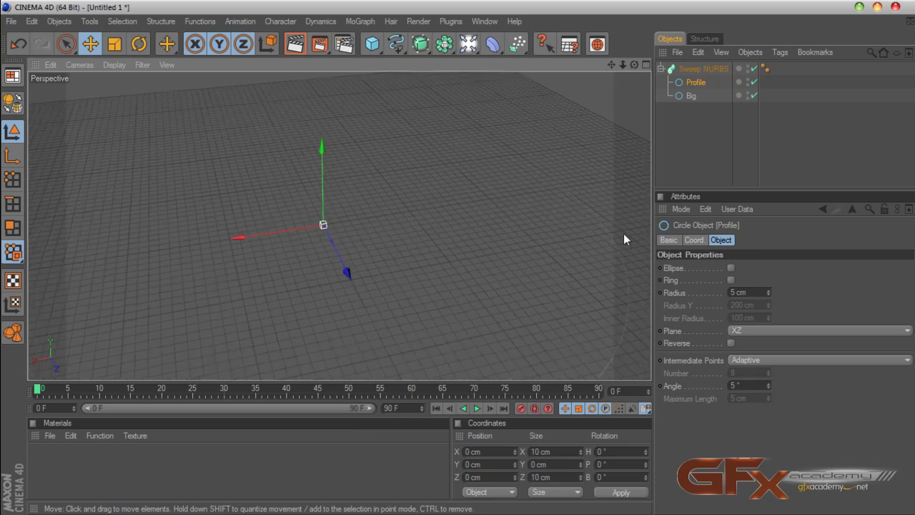
scroll(623, 233, "up", 2)
left_click_drag(612, 65, 403, 1)
scroll(592, 160, "up", 3)
scroll(592, 166, "up", 5)
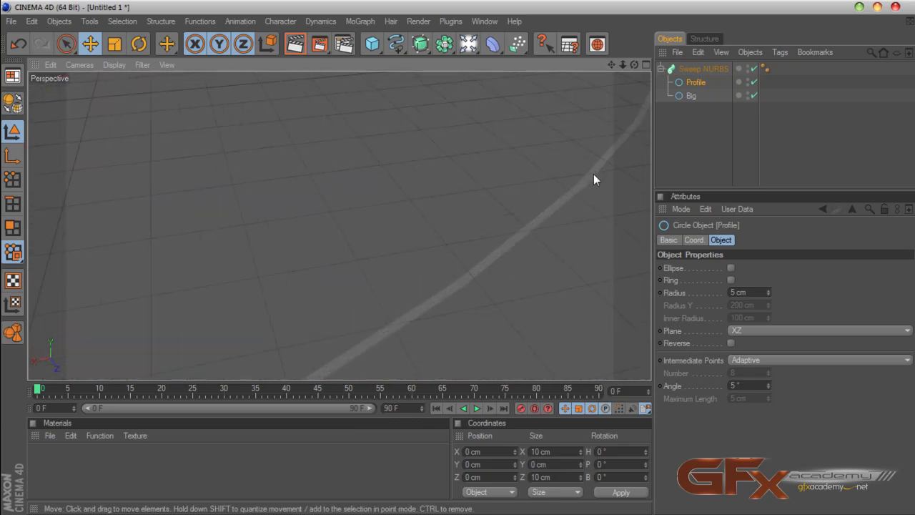
Step: Set the Profile circle's plane to XY
left_click(751, 332)
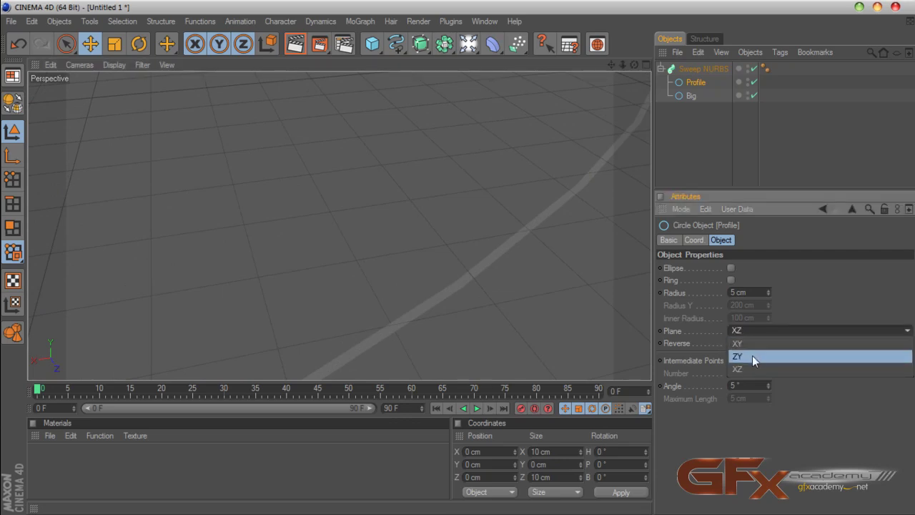
left_click(751, 344)
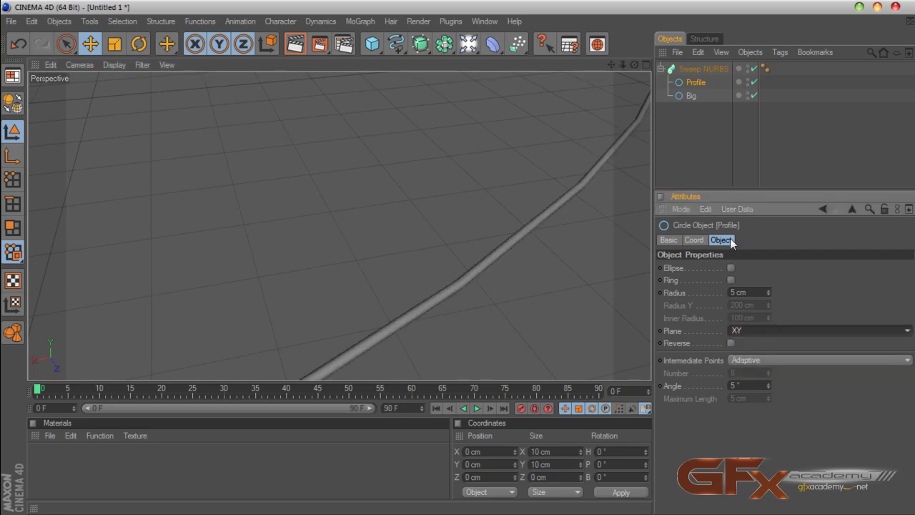
left_click_drag(634, 65, 689, 49)
scroll(620, 108, "down", 5)
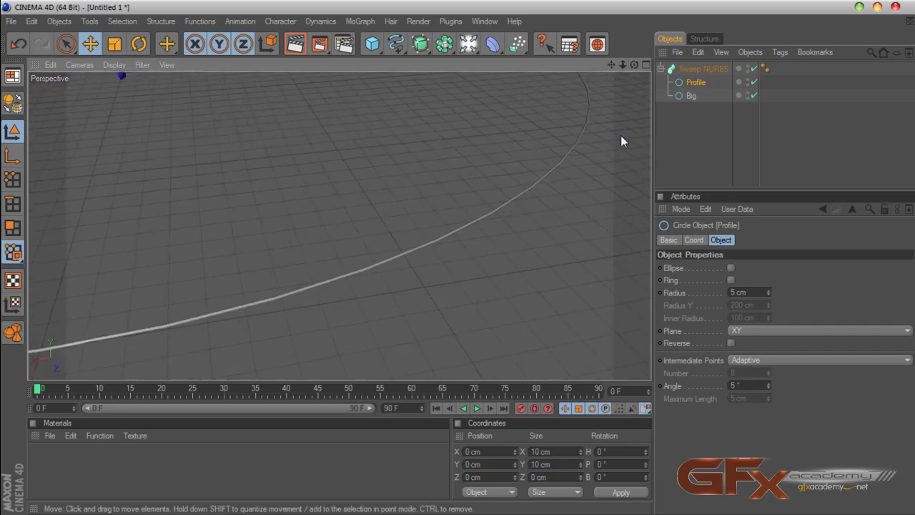
Step: Set the Profile circle's radius to 10 cm
double_click(749, 293)
type("10")
key("Return")
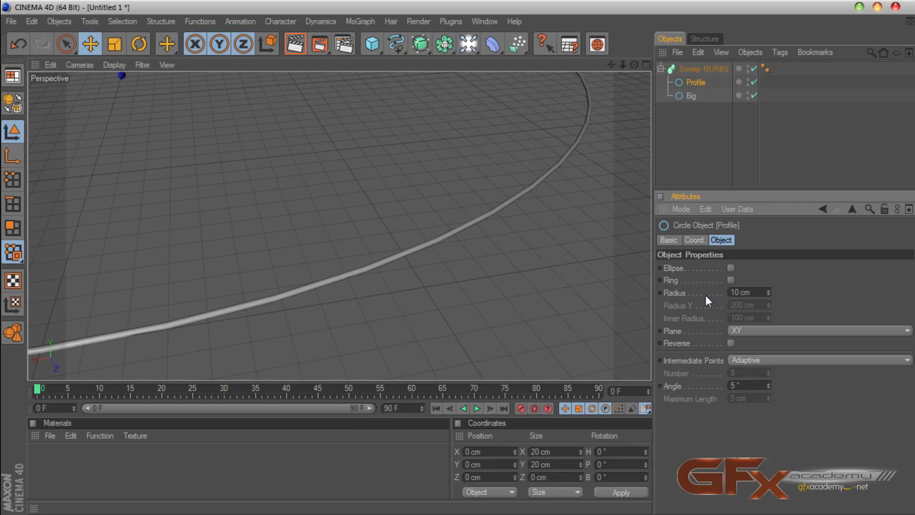
left_click(384, 299)
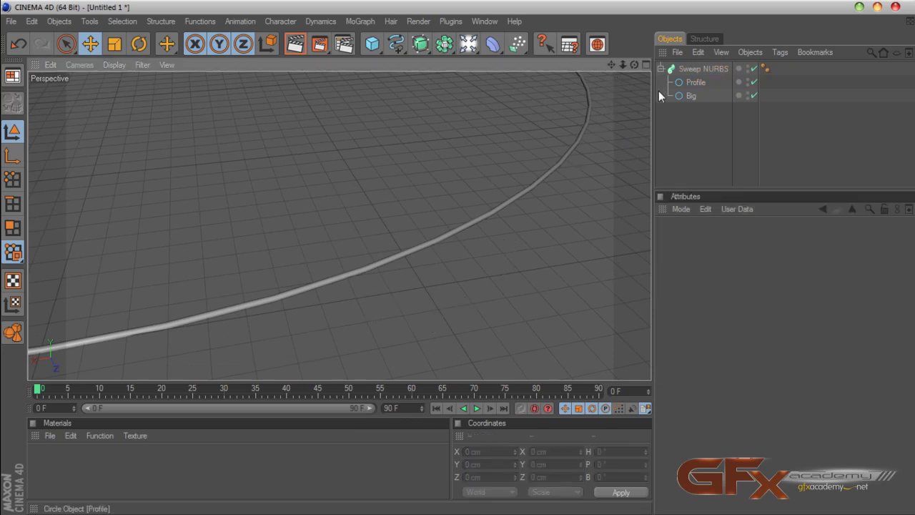
left_click_drag(634, 64, 564, 176)
scroll(597, 180, "up", 2)
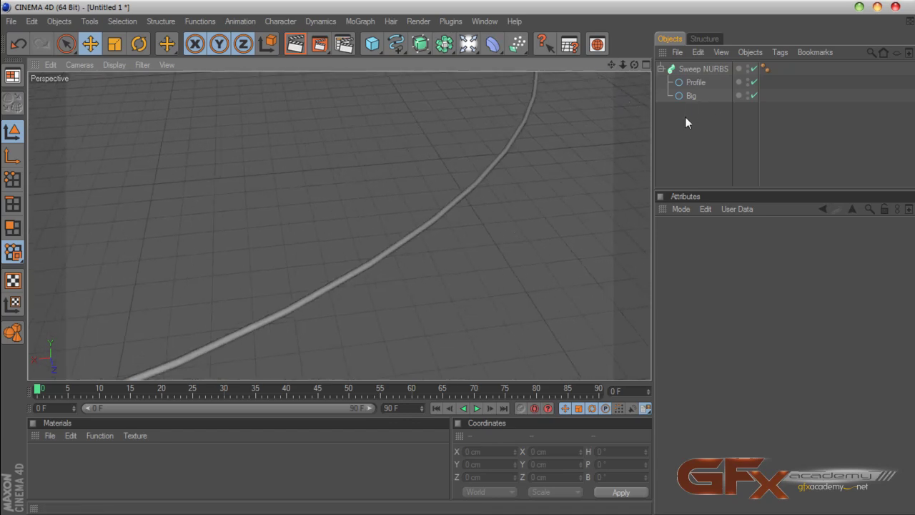
Step: Set the intermediate point angle to 0° on both the Profile circle and the Big circle
left_click(683, 96)
left_click(693, 83)
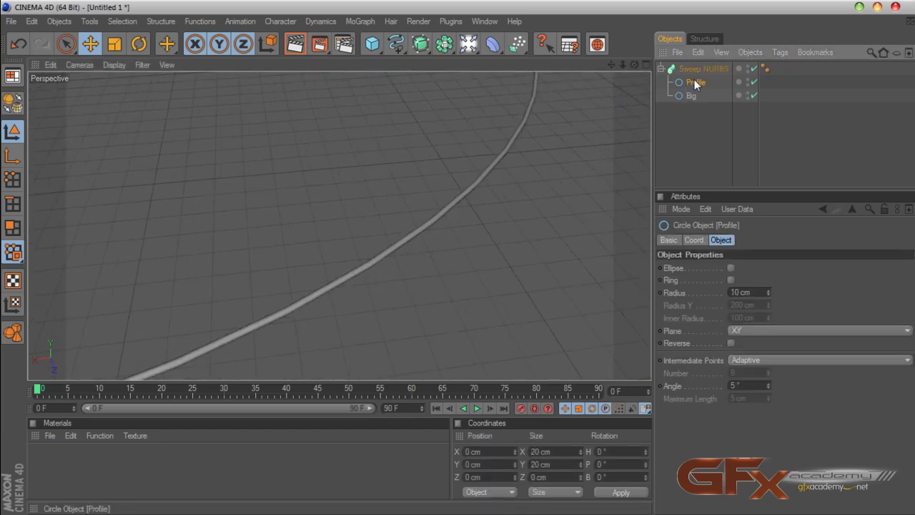
double_click(744, 386)
type("0")
key("Return")
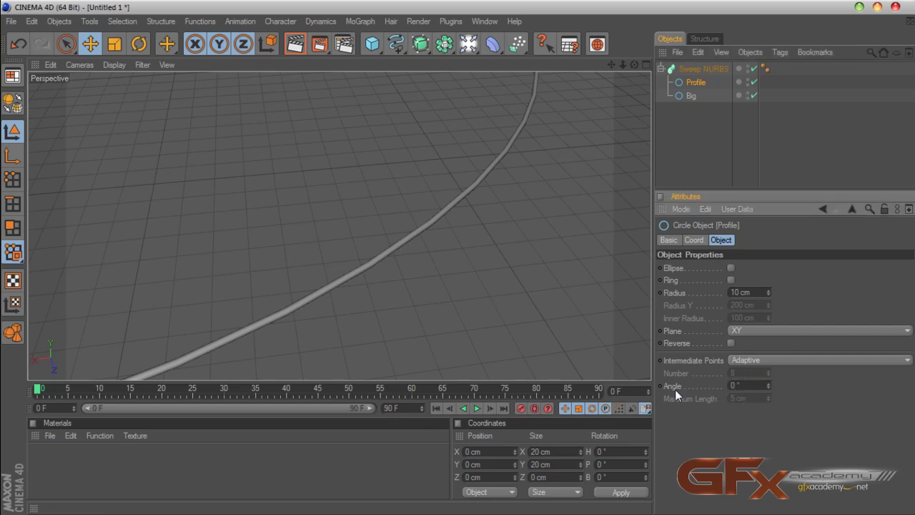
left_click(686, 95)
double_click(744, 386)
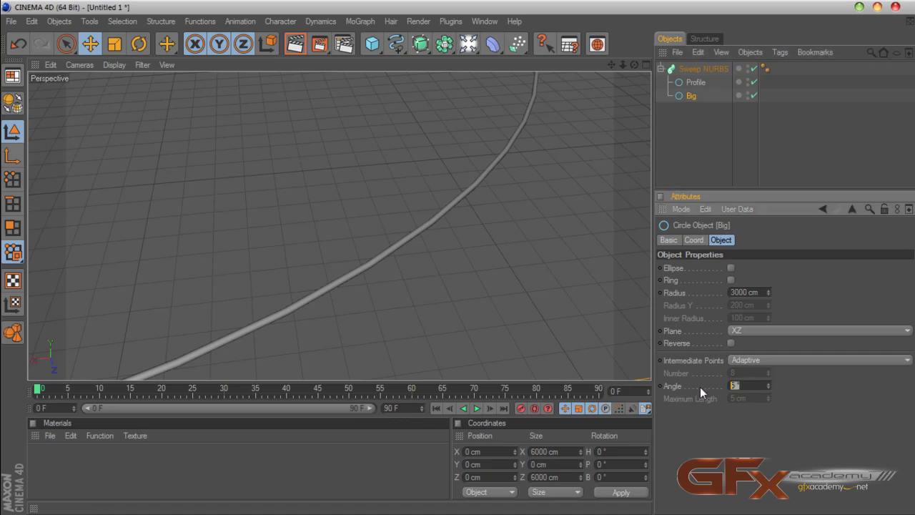
type("0")
key("Return")
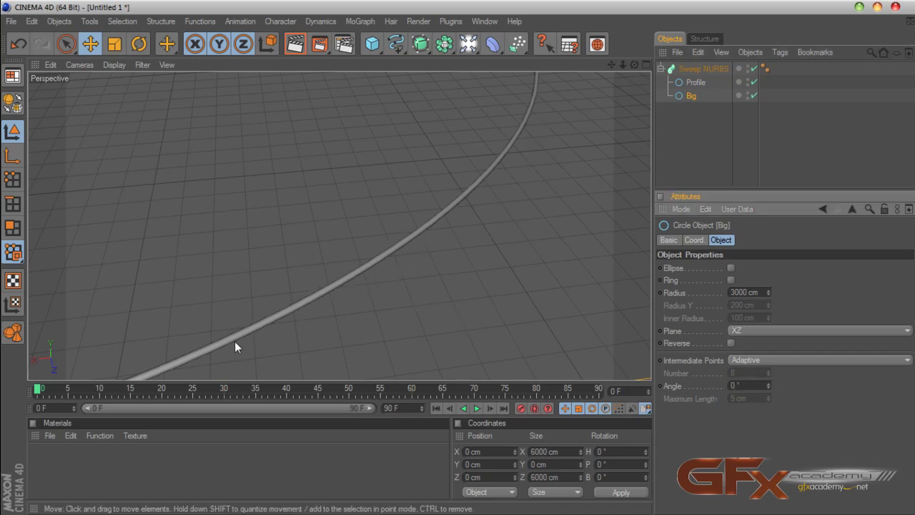
Step: Review the intermediate point options of the Big circle and render the view to check the ring's curve
left_click(814, 360)
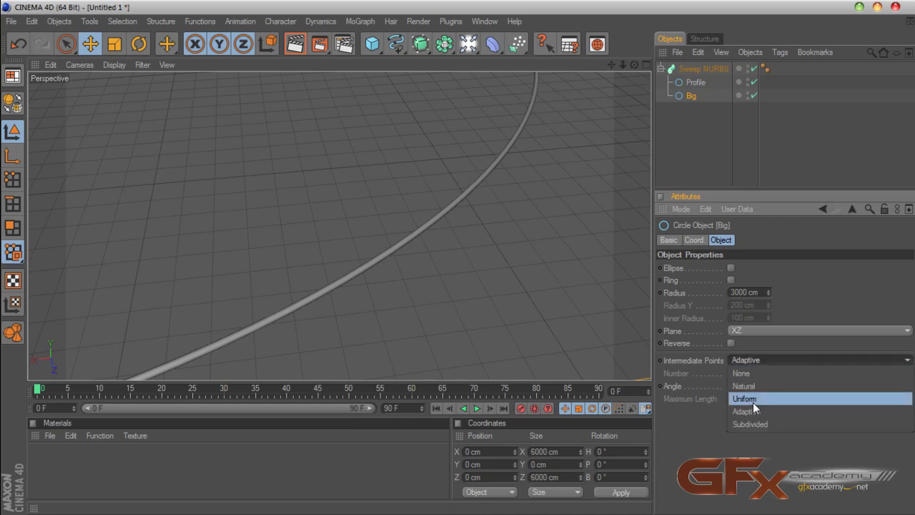
left_click(765, 442)
mouse_move(634, 65)
left_mouse_down()
mouse_move(617, 62)
mouse_move(637, 66)
left_mouse_up()
scroll(526, 187, "down", 4)
scroll(526, 187, "up", 3)
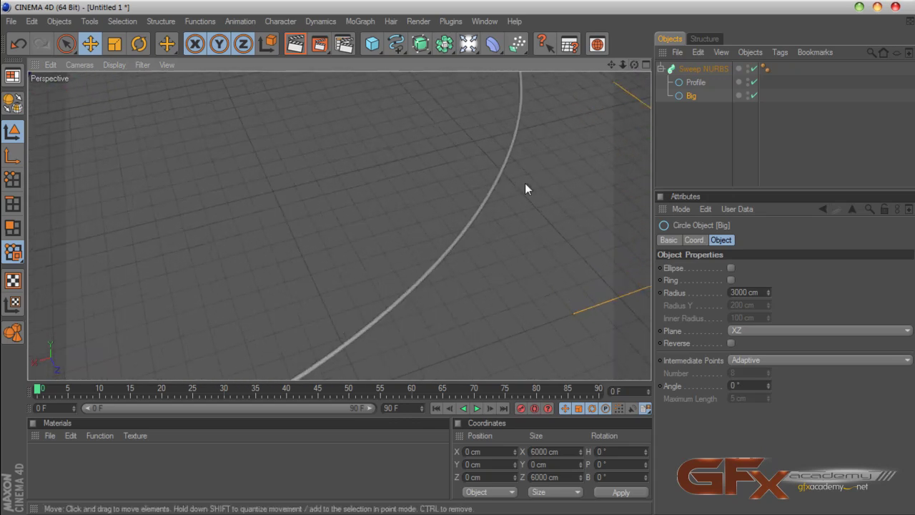
left_click(296, 44)
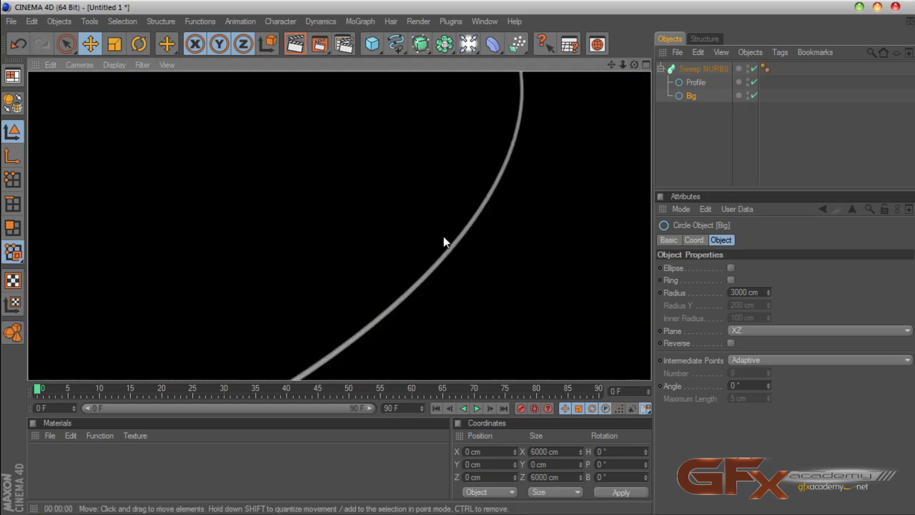
left_click(706, 171)
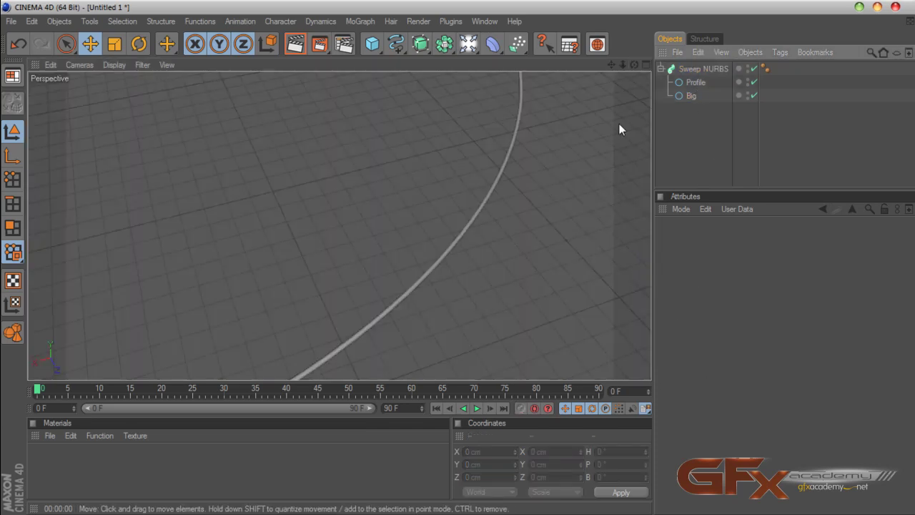
Step: Collapse the Sweep NURBS hierarchy and rename the Sweep NURBS object as OuterBig
left_click_drag(634, 65, 694, 159)
scroll(576, 87, "down", 3)
left_click_drag(612, 64, 566, 110)
left_click_drag(611, 65, 657, 93)
left_click(660, 69)
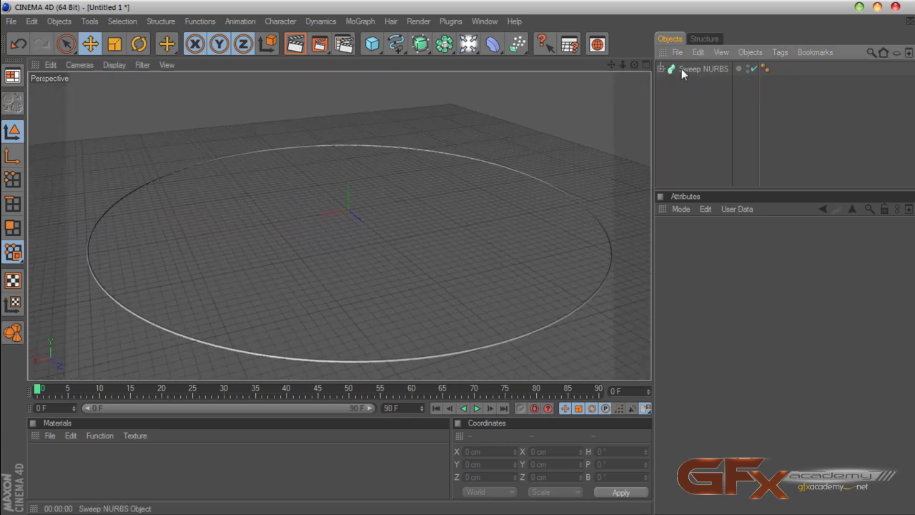
left_click(681, 69)
double_click(691, 68)
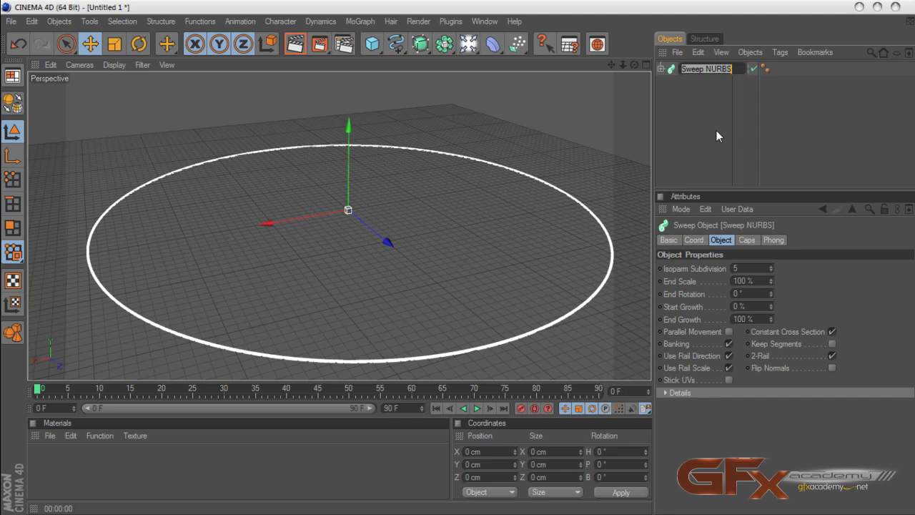
type("Ou")
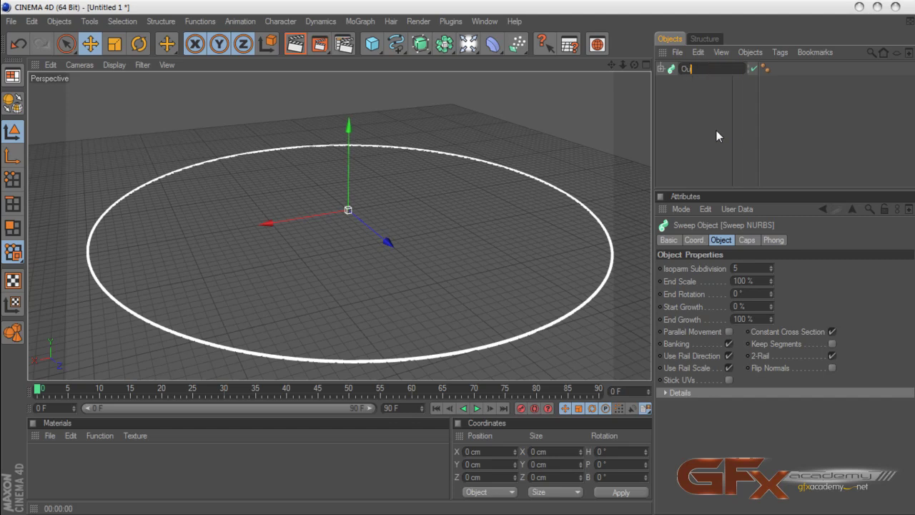
type("terBig")
key("Return")
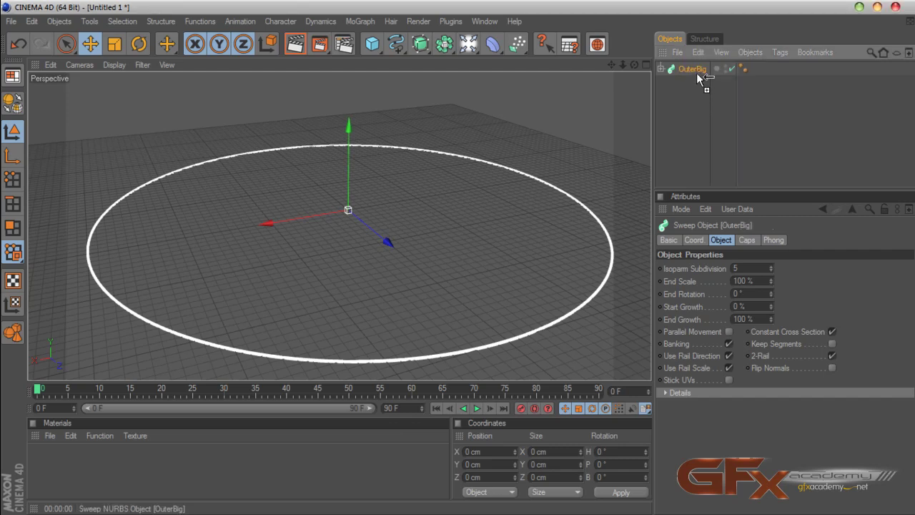
Step: Duplicate the OuterBig sweep object and rename the copy as InnerBig
left_click_drag(696, 73, 683, 117, "ctrl")
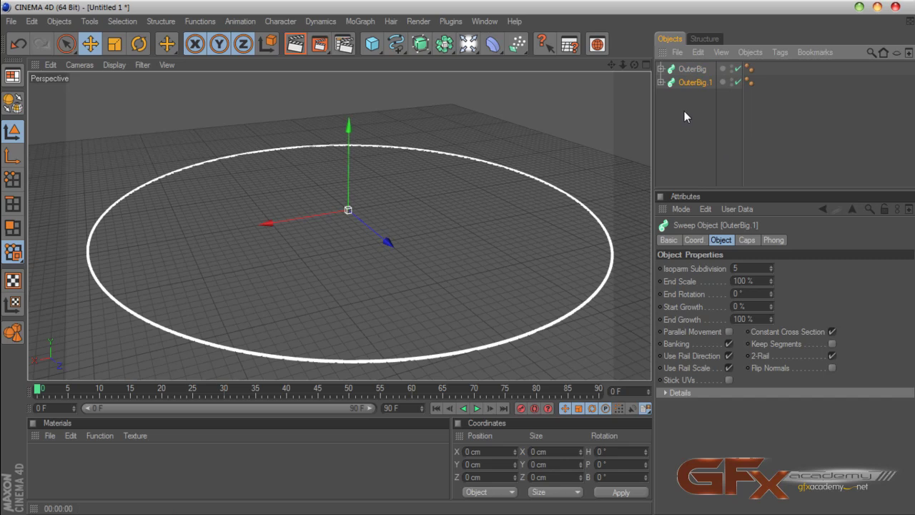
double_click(690, 82)
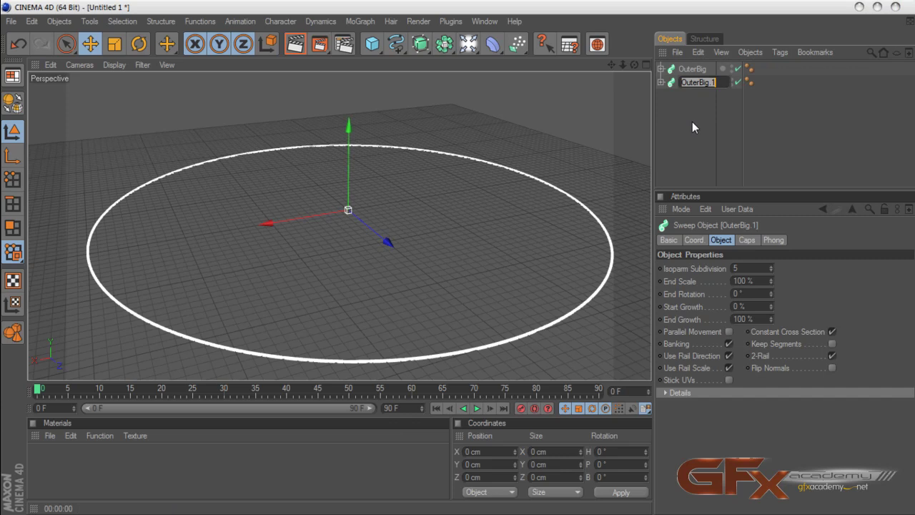
type("InnerBig")
key("Return")
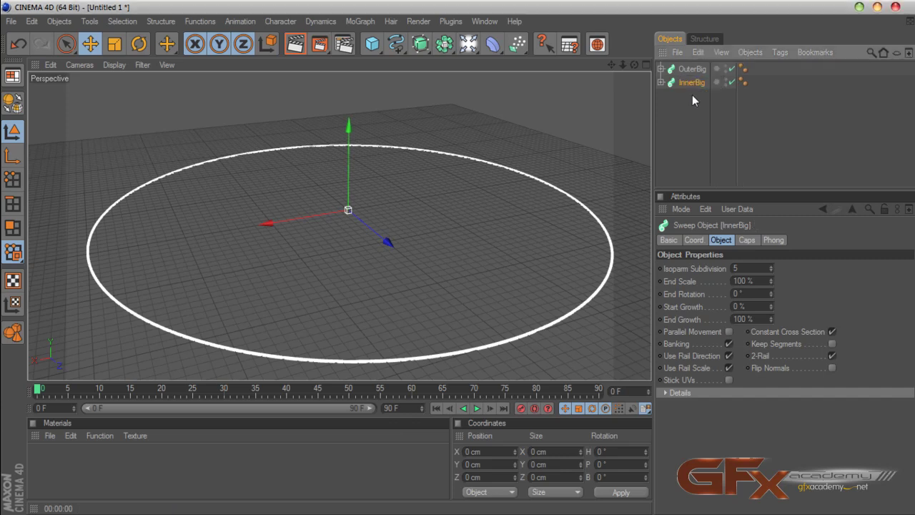
Step: Duplicate the InnerBig sweep object and rename the copy as LowerBig
left_click_drag(694, 83, 693, 90, "ctrl")
double_click(689, 96)
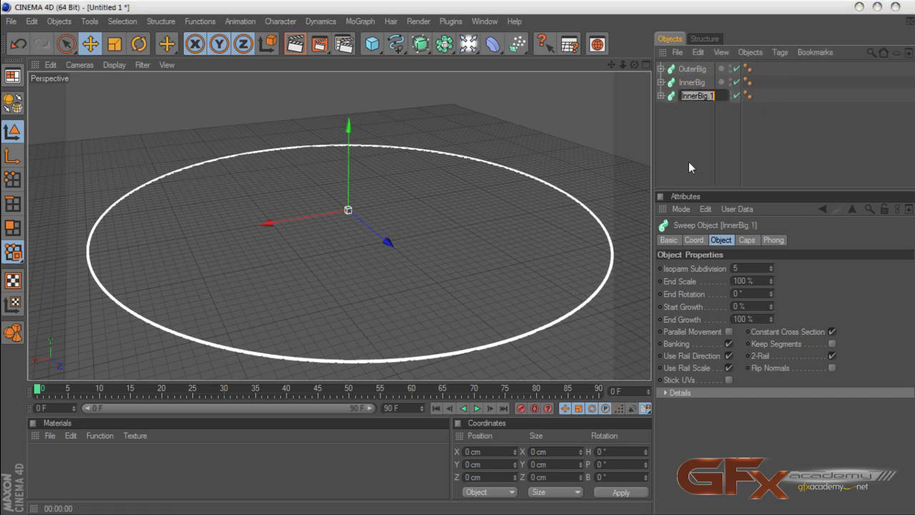
type("LowerBig")
key("Return")
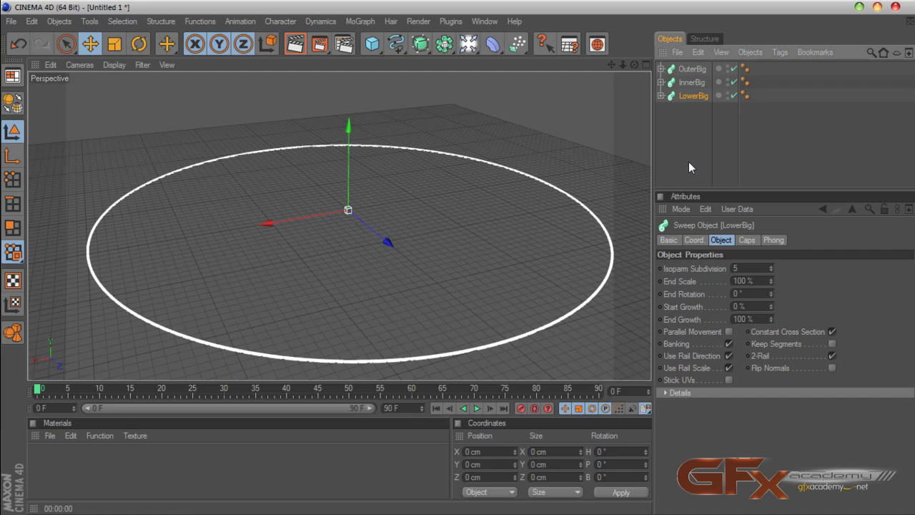
left_click(689, 162)
Step: Lower the LowerBig ring along the Y axis by about 143 cm in the Front view
middle_click(635, 121)
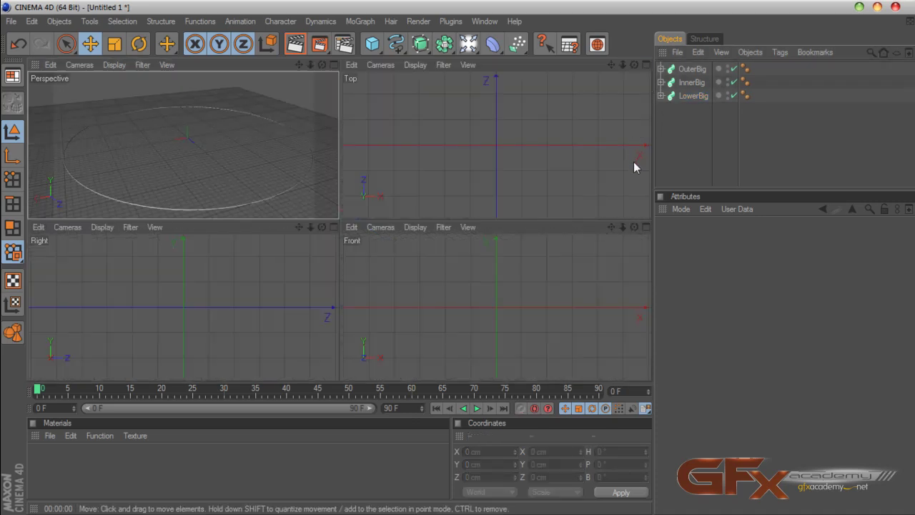
left_click(644, 227)
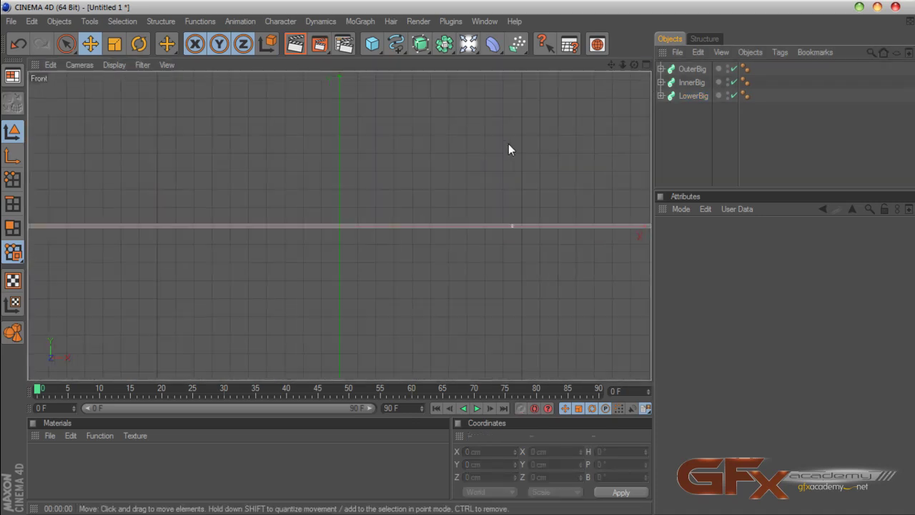
scroll(508, 143, "up", 5)
left_click(690, 95)
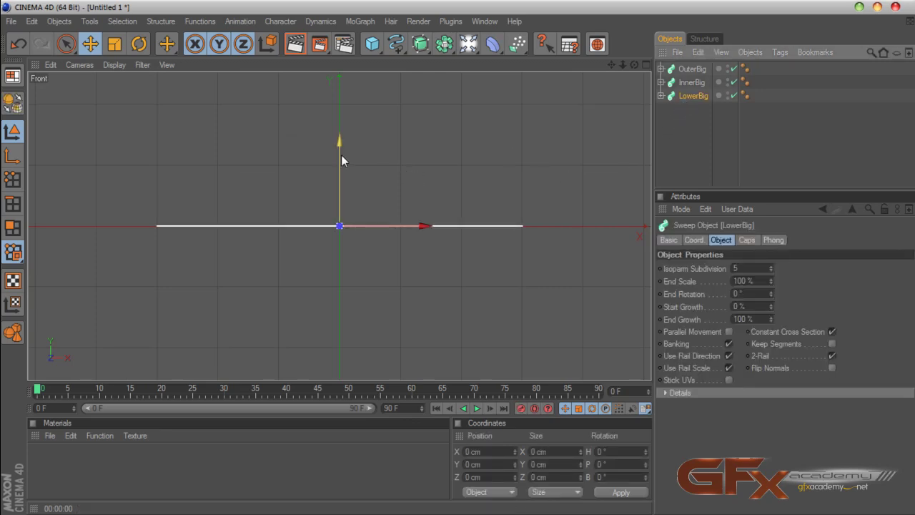
left_click_drag(341, 156, 341, 167)
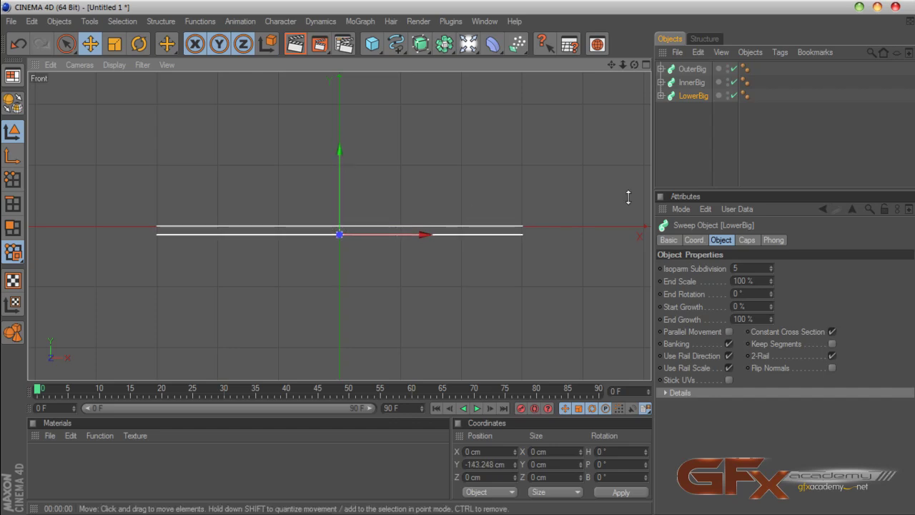
left_click(644, 65)
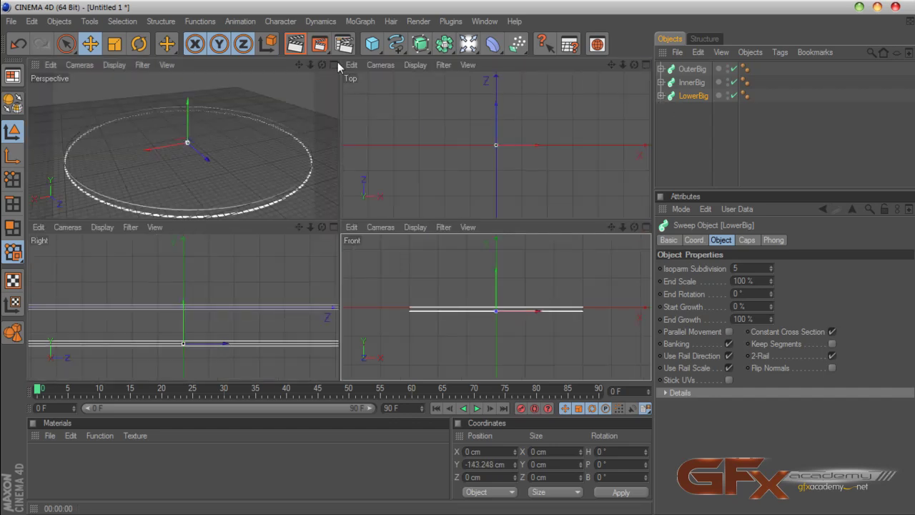
left_click(334, 65)
mouse_move(634, 65)
left_mouse_down()
mouse_move(623, 53)
mouse_move(635, 77)
left_mouse_up()
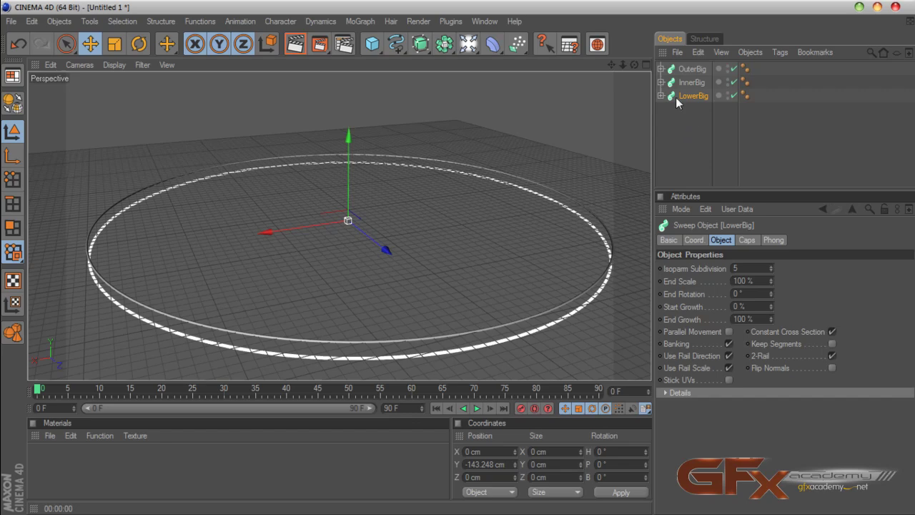
Step: Scale the LowerBig ring down uniformly in the Top view so it lies slightly inside the other rings
left_click(645, 65)
left_click(646, 65)
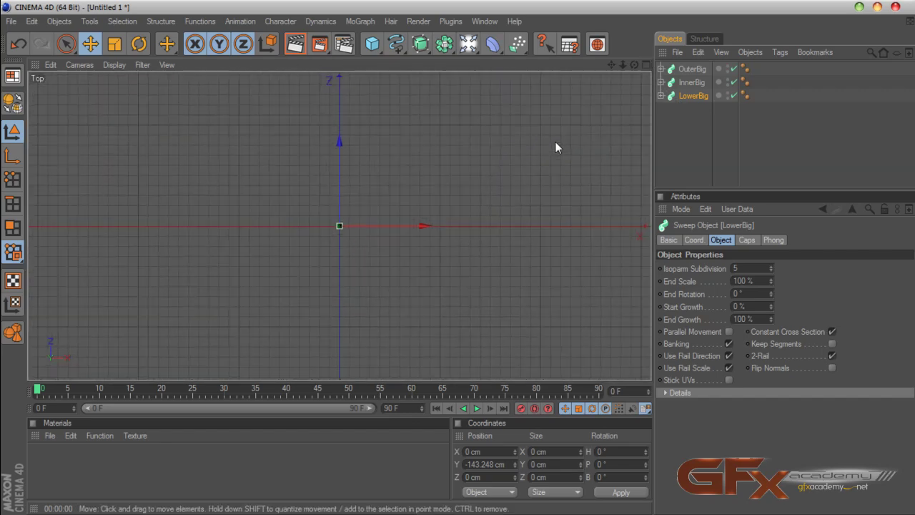
scroll(555, 142, "up", 8)
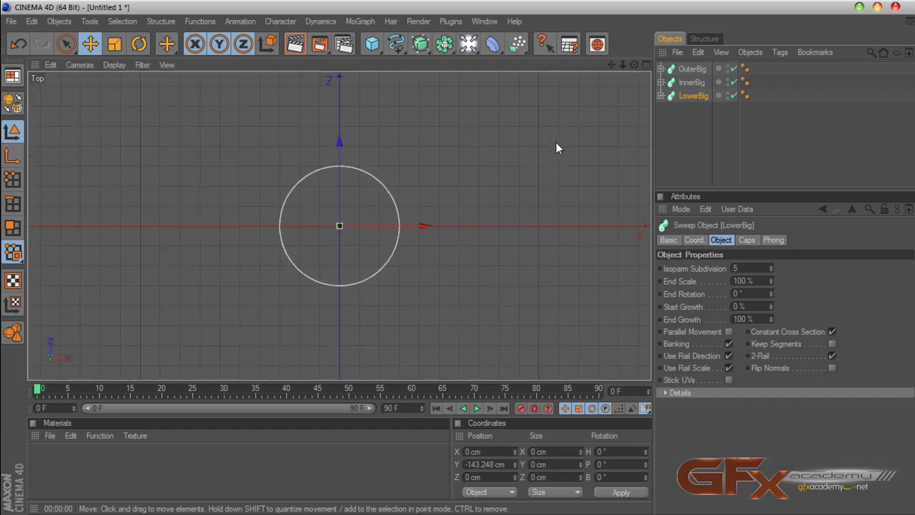
scroll(555, 142, "up", 2)
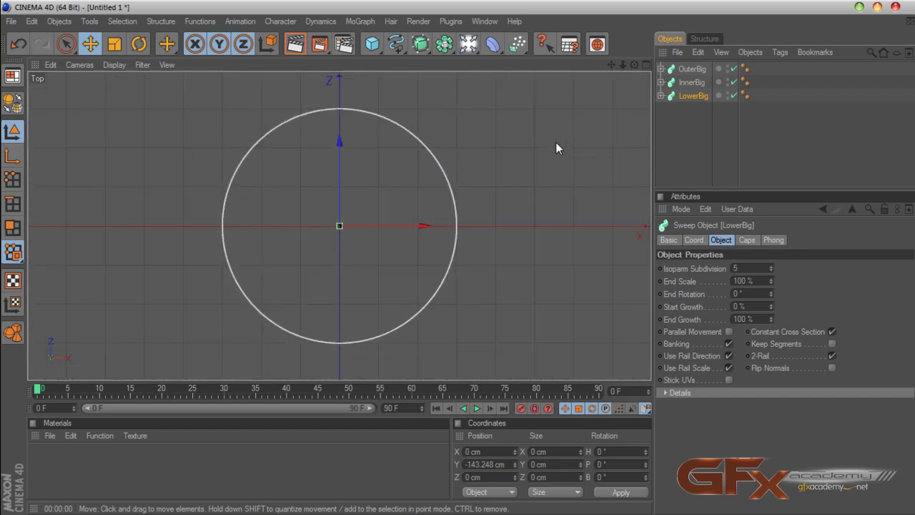
left_click(114, 43)
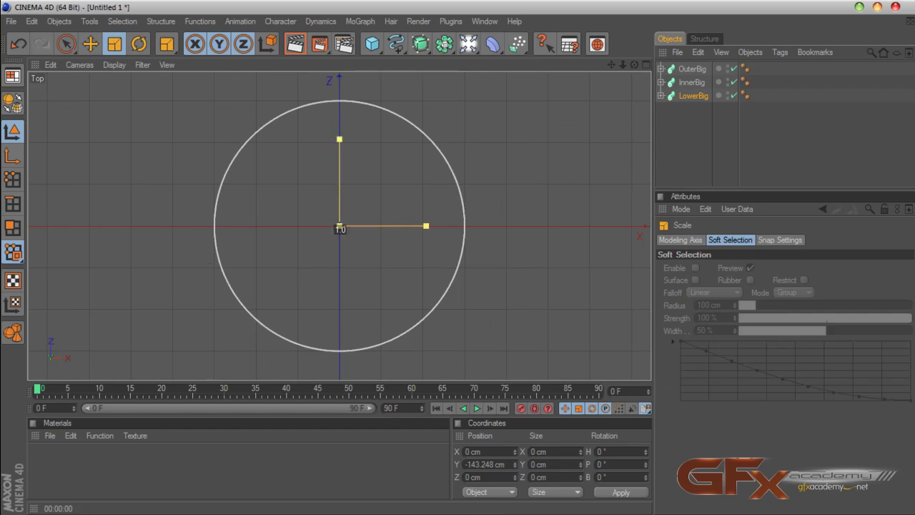
left_click_drag(340, 229, 336, 229)
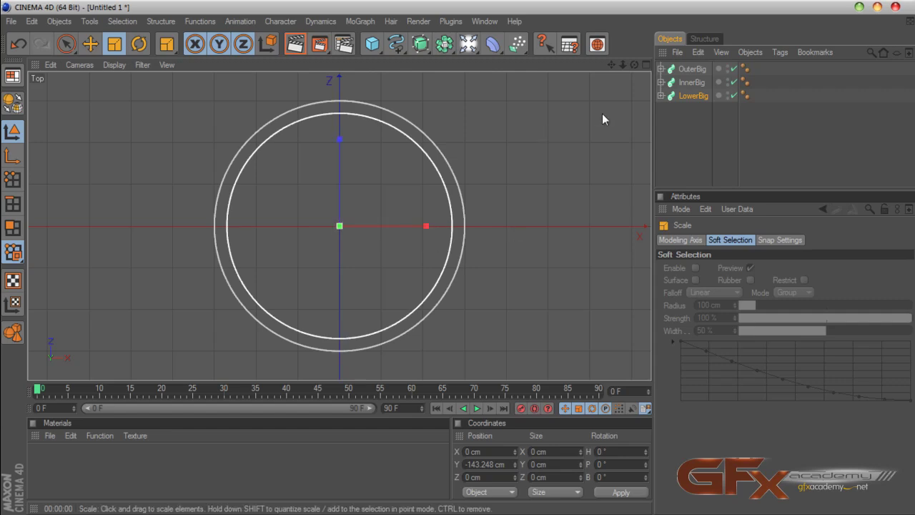
left_click(646, 64)
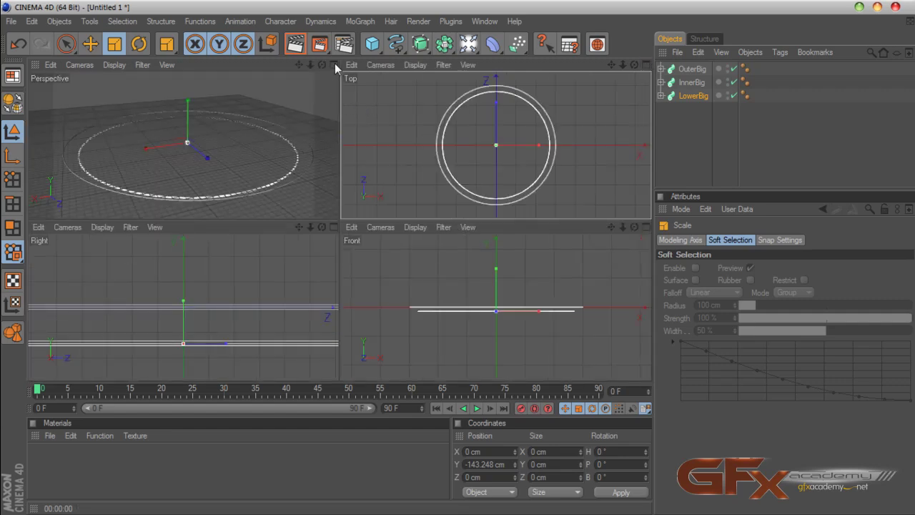
Step: Enlarge the LowerBig ring uniformly to just under the outer ring's size, and scale the InnerBig ring down uniformly to lie inside LowerBig
left_click(333, 64)
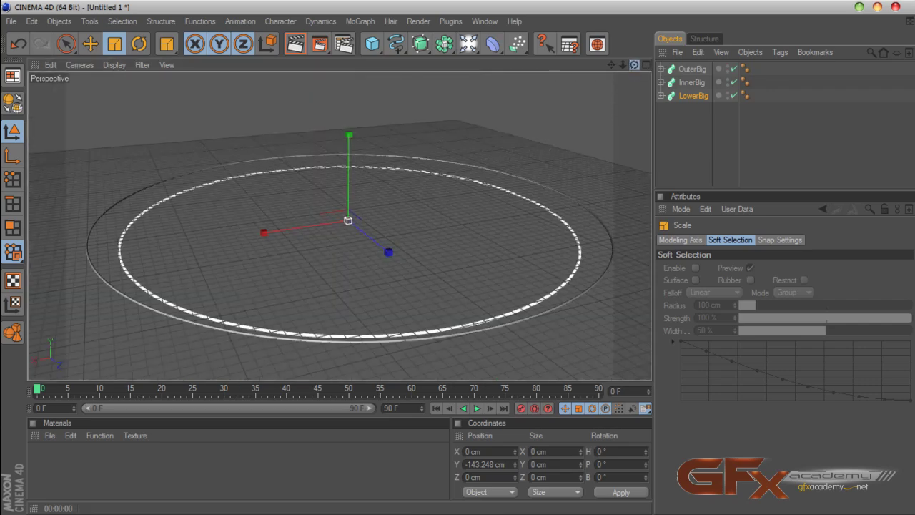
mouse_move(634, 65)
left_mouse_down()
mouse_move(631, 25)
mouse_move(633, 60)
left_mouse_up()
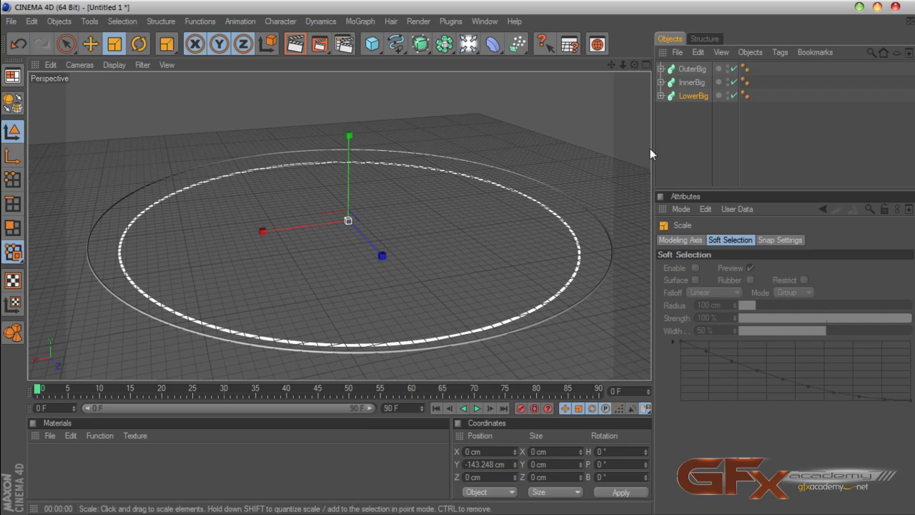
left_click(692, 95)
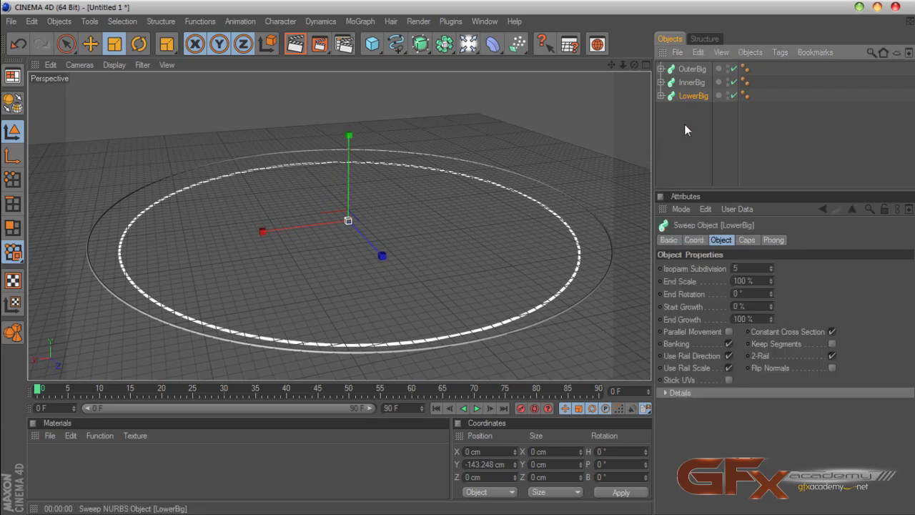
left_click(694, 240)
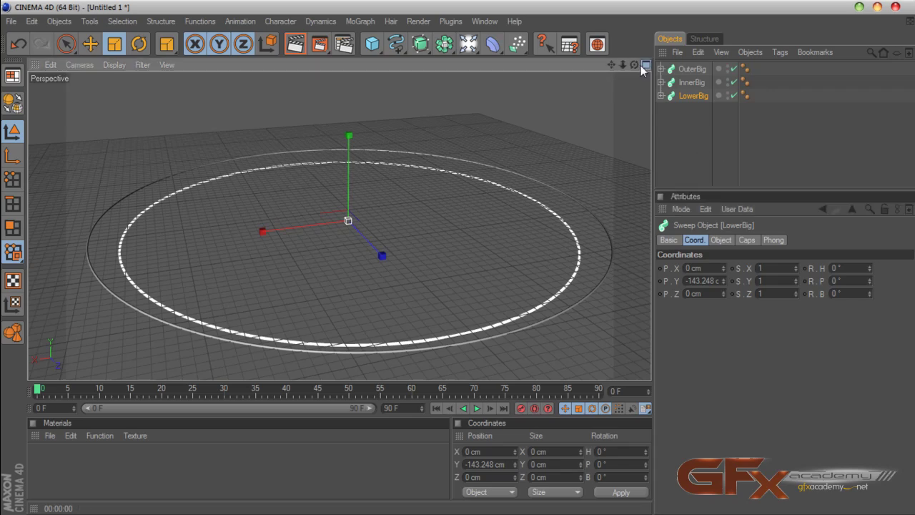
left_click_drag(635, 66, 634, 138)
left_click_drag(350, 227, 378, 227)
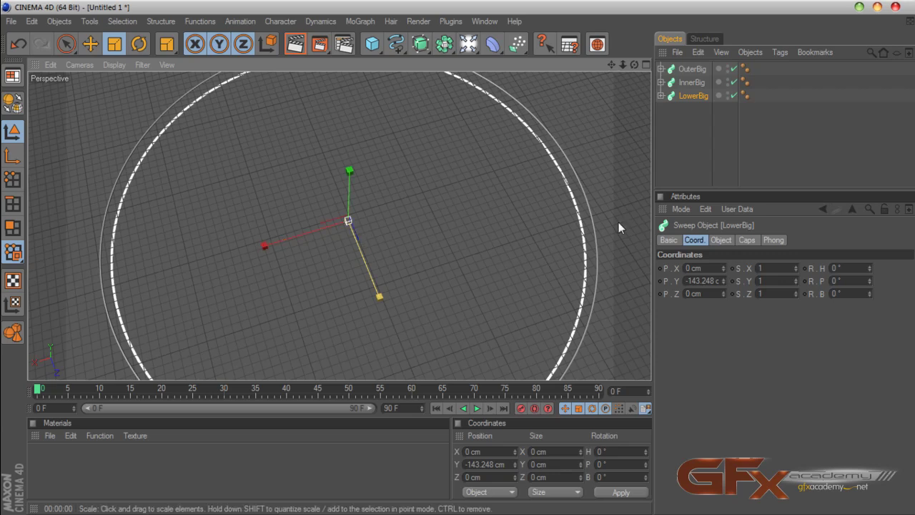
left_click(691, 82)
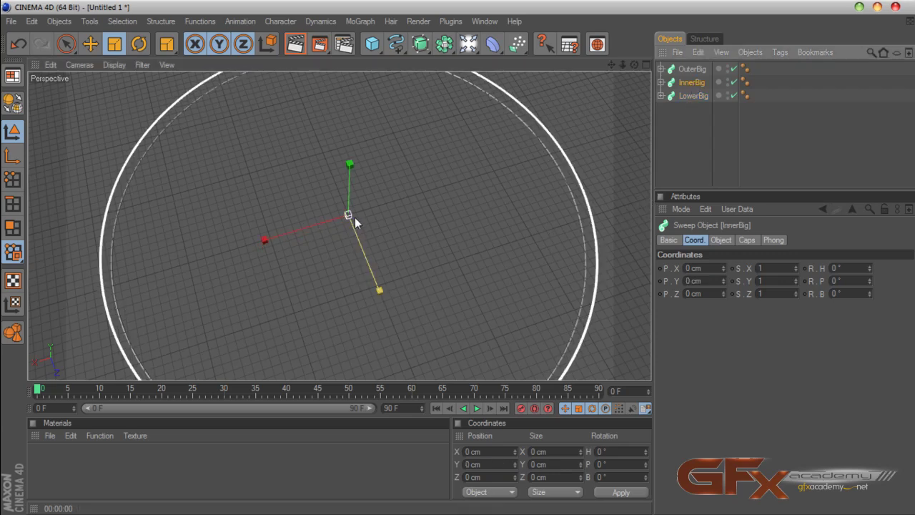
left_click_drag(349, 215, 371, 212)
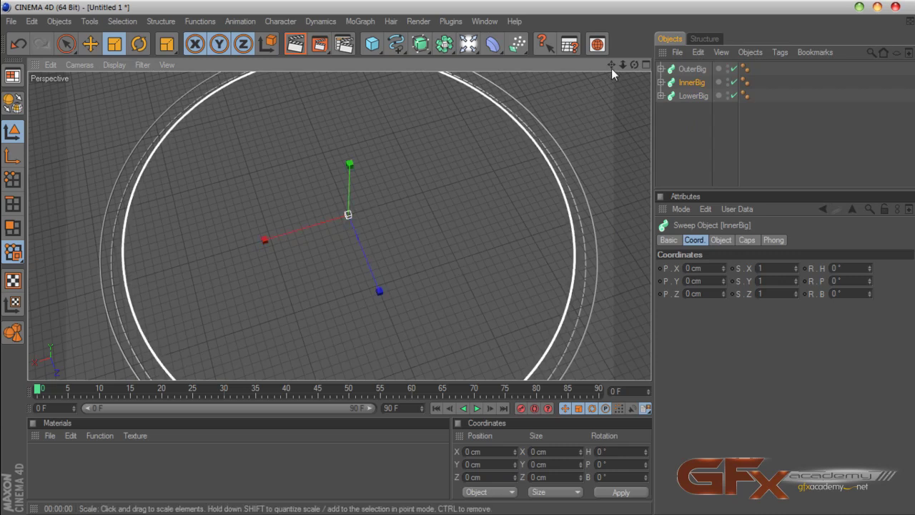
Step: Move the LowerBig ring closer beneath the other rings, to about Y -73 cm and X -10 cm
left_click_drag(611, 65, 555, 15)
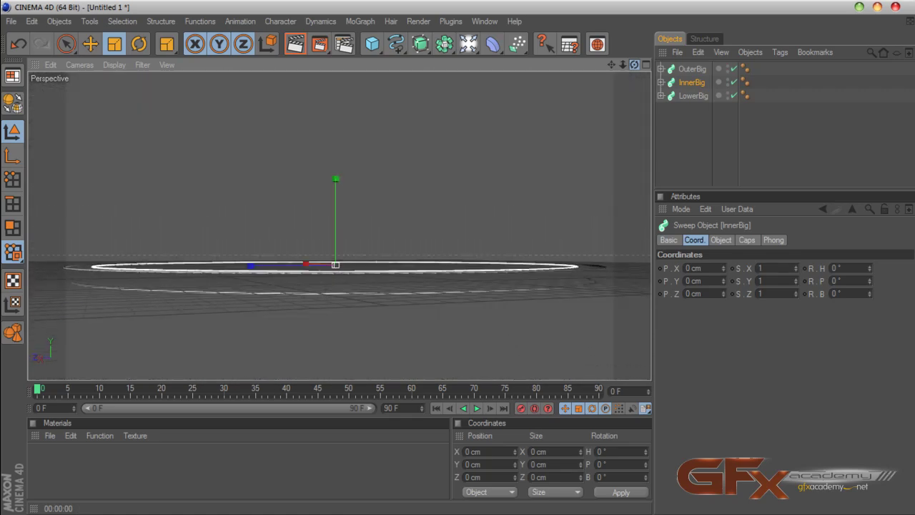
scroll(560, 118, "up", 4)
left_click_drag(612, 66, 593, 54)
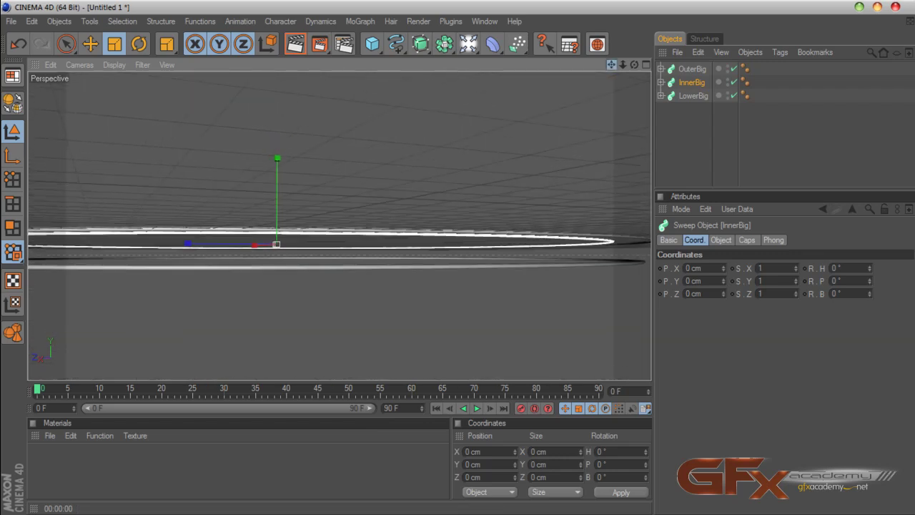
left_click(688, 98)
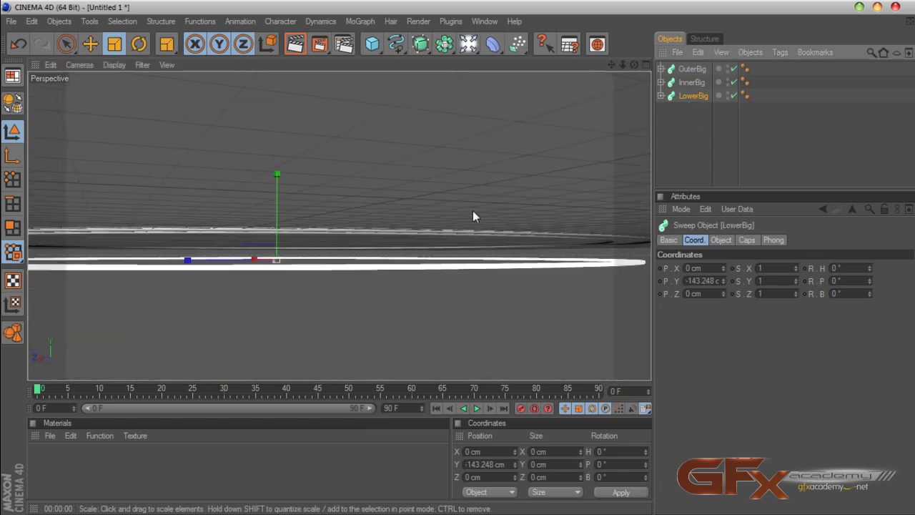
left_click(90, 44)
left_click(276, 181)
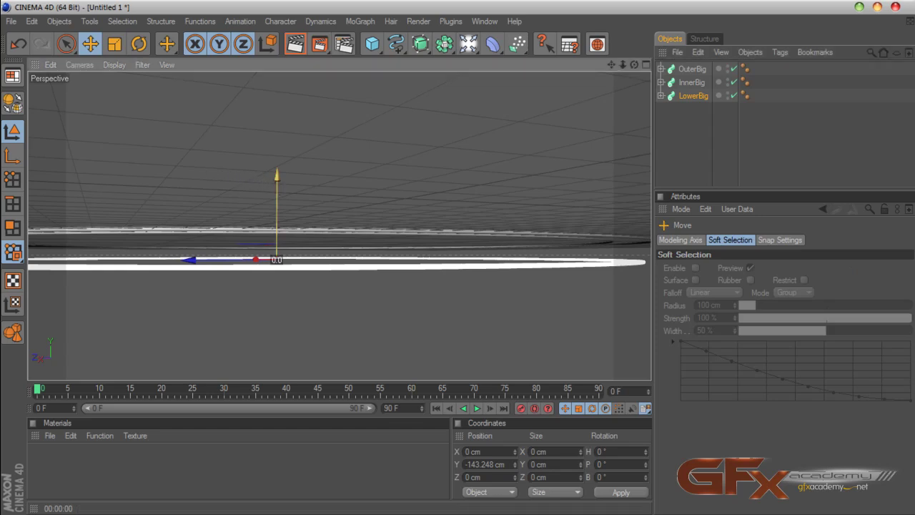
mouse_move(276, 182)
left_mouse_down()
mouse_move(276, 173)
mouse_move(277, 198)
left_mouse_up()
left_click(278, 186)
left_click(276, 196)
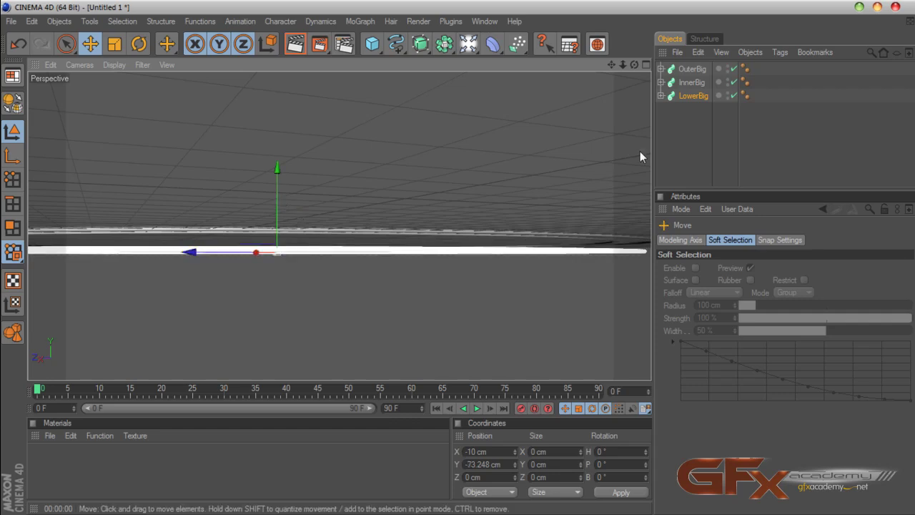
Step: Select all three rings and move them together up to about Y 189 cm and along the X axis to about -542 cm
left_click_drag(634, 65, 656, 116)
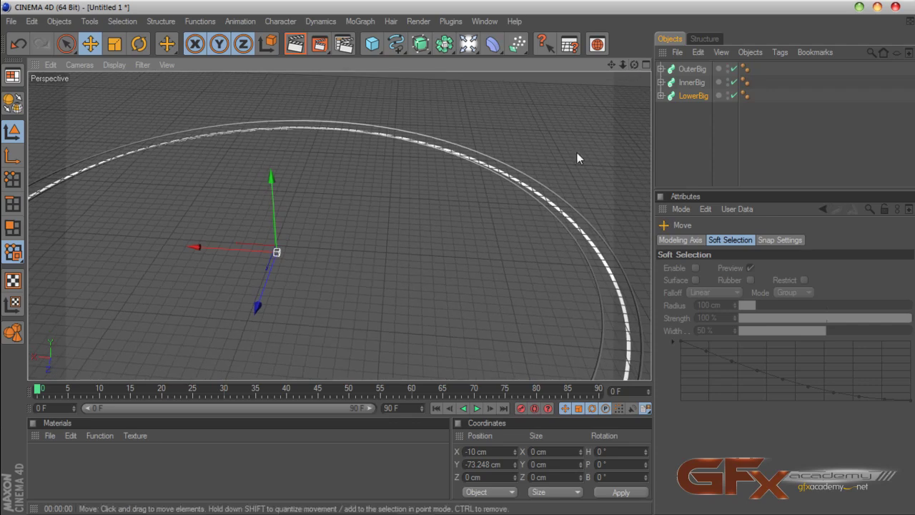
scroll(591, 134, "down", 2)
left_click_drag(634, 65, 641, 7)
left_click_drag(692, 118, 661, 61)
left_click_drag(296, 170, 297, 146)
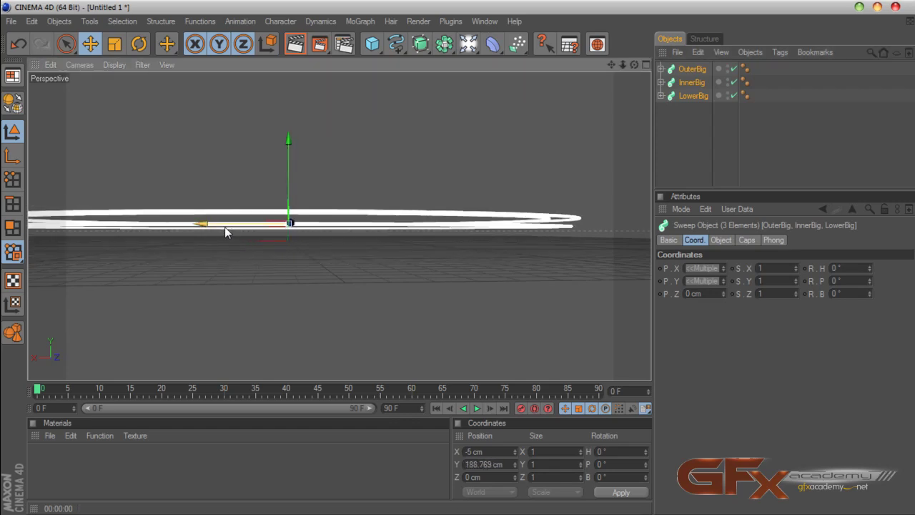
left_click_drag(224, 227, 266, 244)
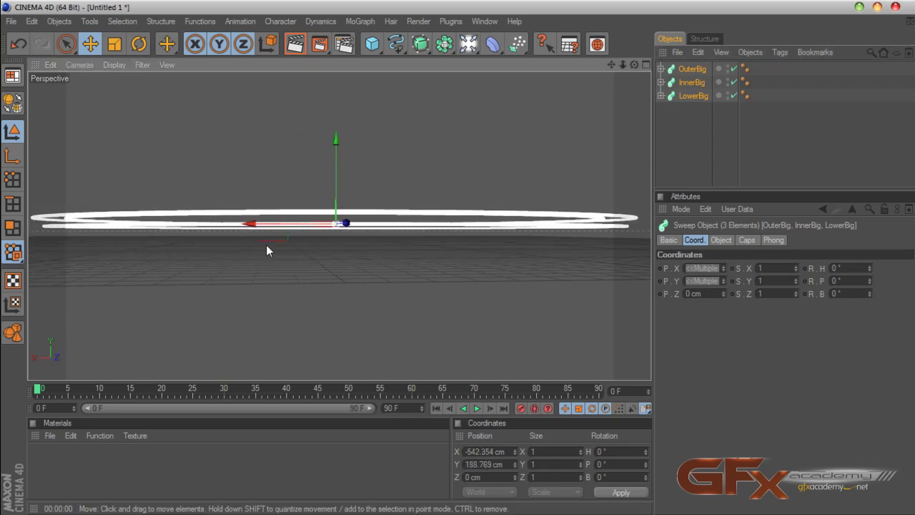
Step: Scale the LowerBig ring down slightly so it sits more evenly between the OuterBig and InnerBig rings
mouse_move(634, 65)
left_mouse_down()
mouse_move(634, 103)
mouse_move(634, 73)
left_mouse_up()
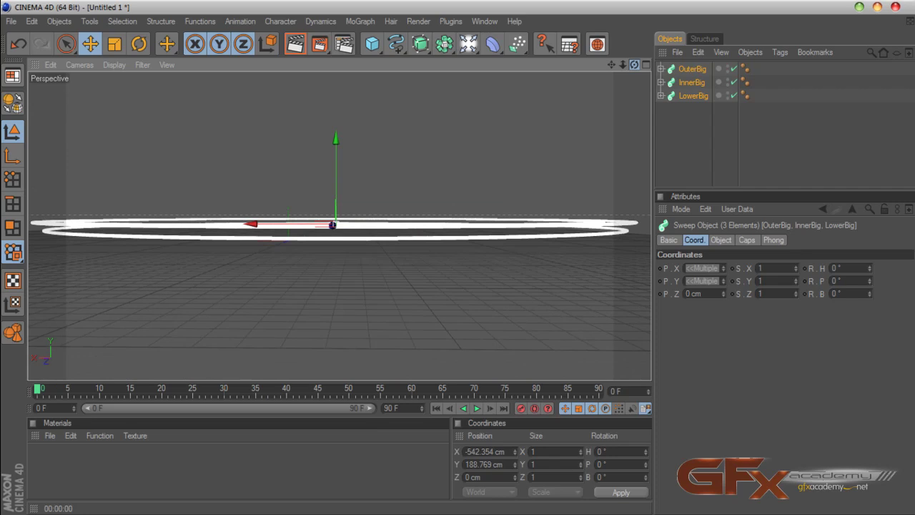
left_click_drag(634, 74, 469, 27)
scroll(458, 257, "up", 2)
scroll(587, 135, "up", 4)
left_click(611, 146)
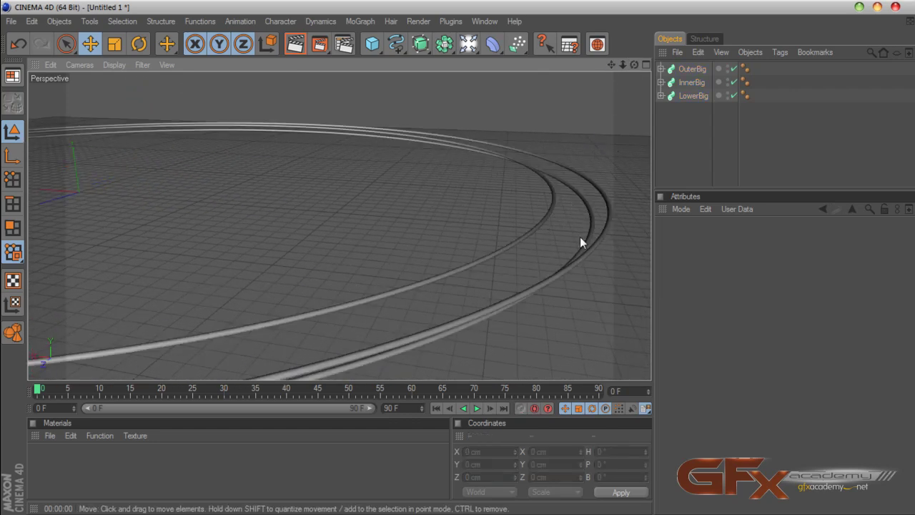
mouse_move(634, 70)
left_mouse_down()
mouse_move(634, 97)
mouse_move(636, 62)
left_mouse_up()
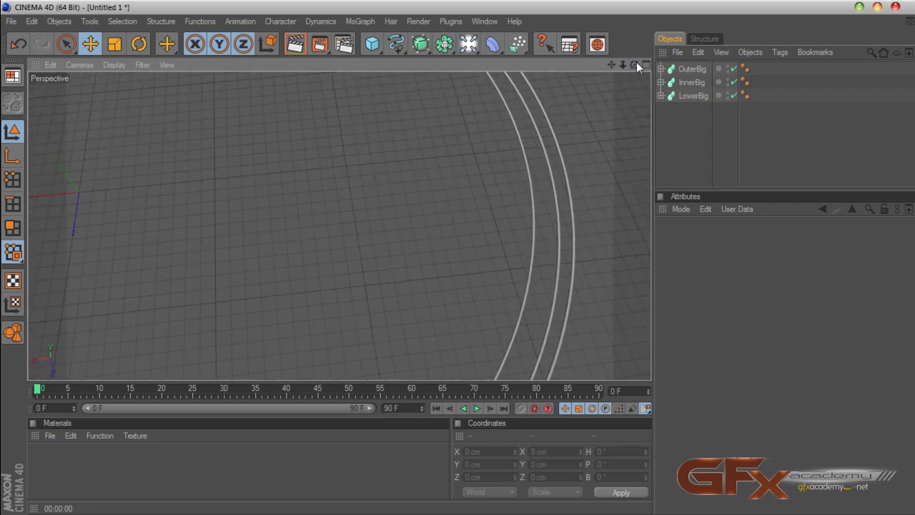
left_click(690, 96)
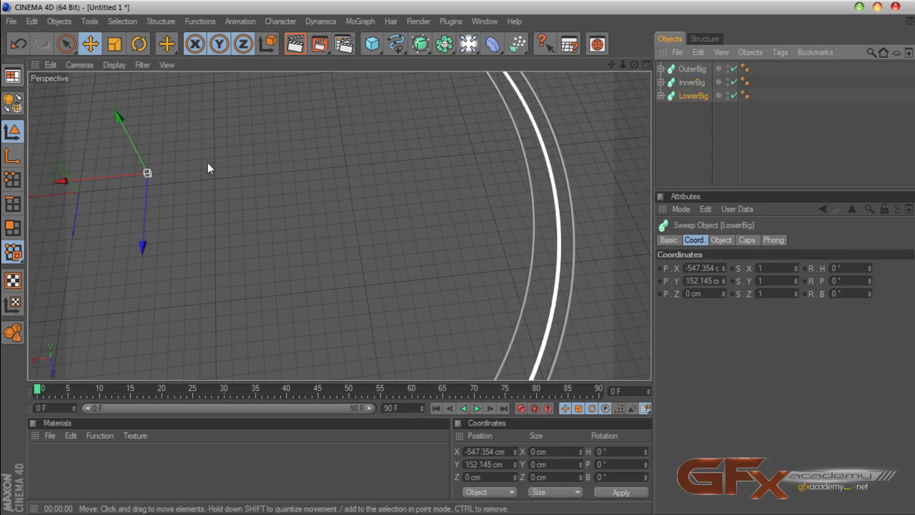
left_click(114, 44)
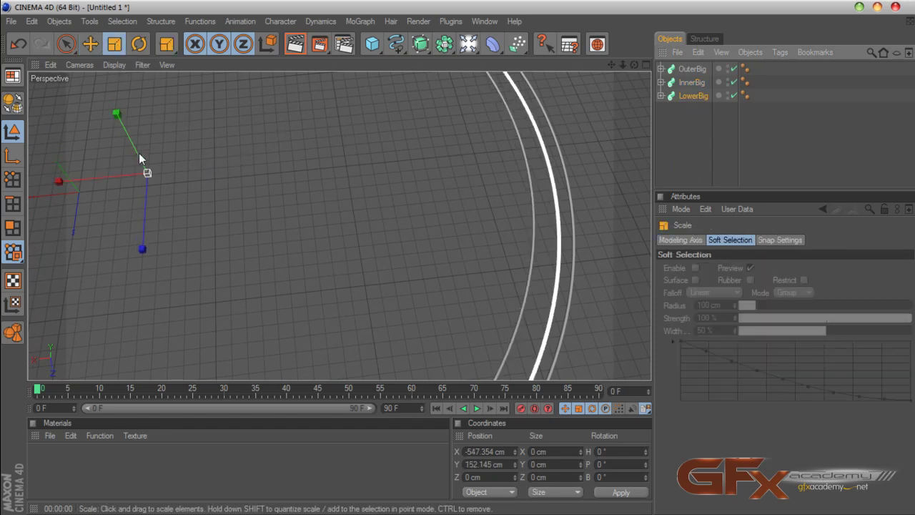
left_click_drag(146, 174, 140, 174)
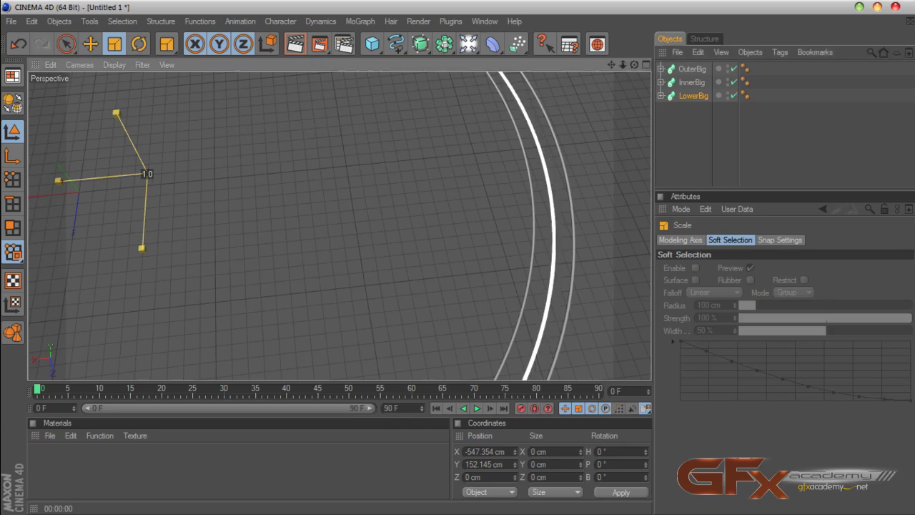
Step: Add a cylinder primitive and set its radius to 10 cm
mouse_move(635, 64)
left_mouse_down()
mouse_move(632, 45)
mouse_move(608, 22)
mouse_move(626, 35)
mouse_move(623, 19)
mouse_move(629, 64)
left_mouse_up()
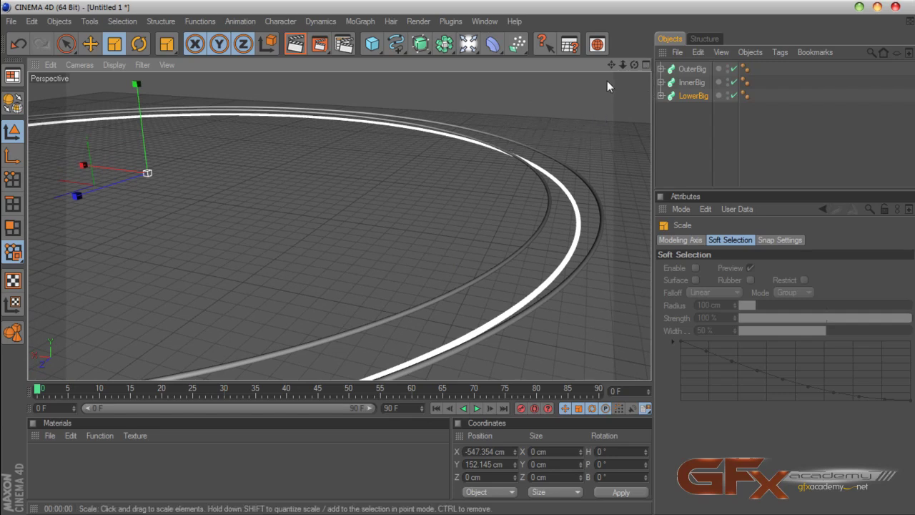
left_click_drag(612, 64, 774, 118)
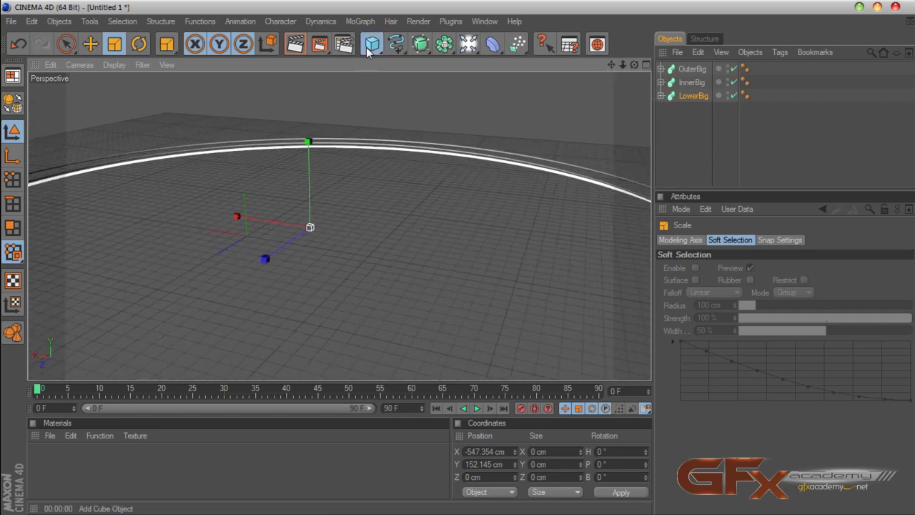
left_click_drag(369, 48, 621, 60)
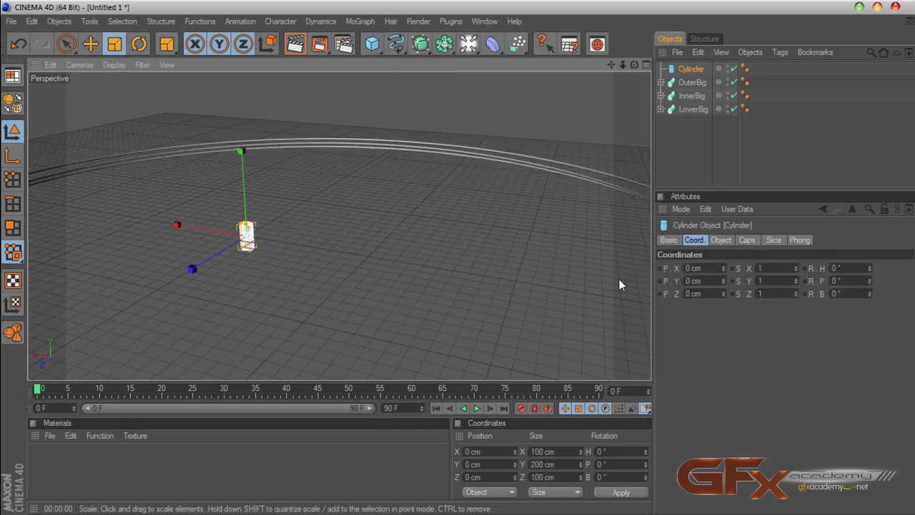
left_click_drag(619, 280, 444, 297, "alt")
left_click(721, 240)
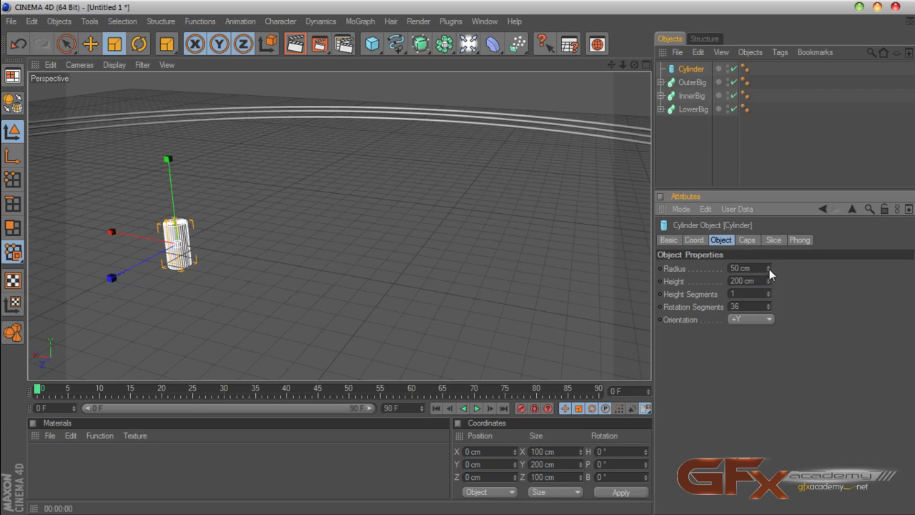
mouse_move(769, 268)
left_mouse_down()
mouse_move(769, 286)
mouse_move(768, 268)
left_mouse_up()
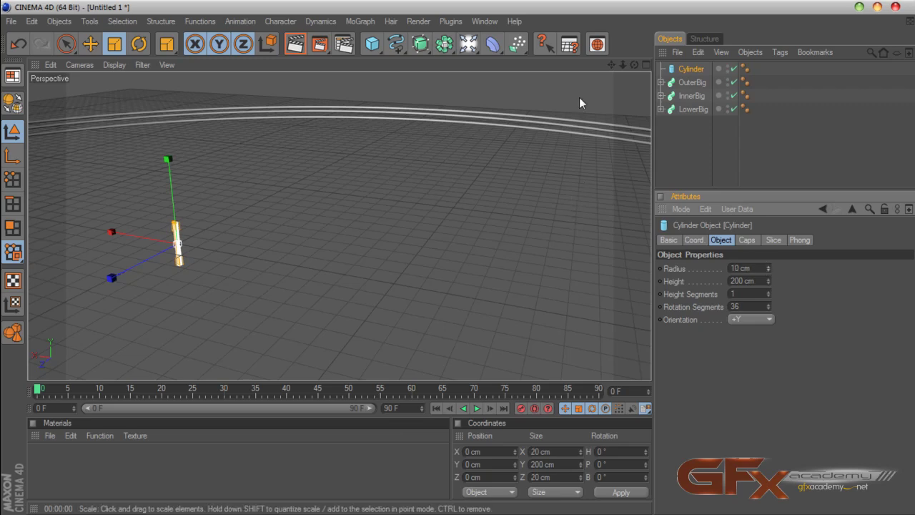
Step: Set the cylinder's height to 109 cm and raise it along the Y axis to about 52 cm
left_click_drag(614, 68, 632, 97)
scroll(311, 227, "up", 5)
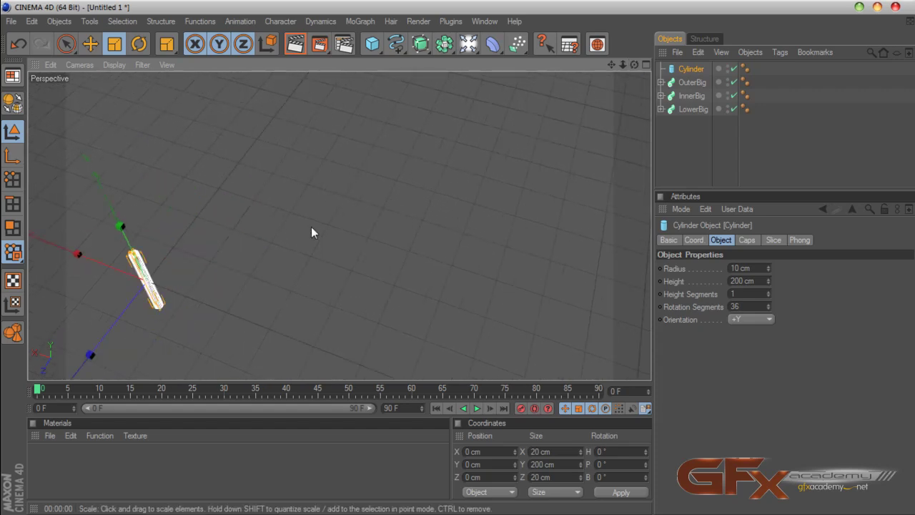
left_click_drag(612, 65, 727, 46)
scroll(532, 140, "up", 6)
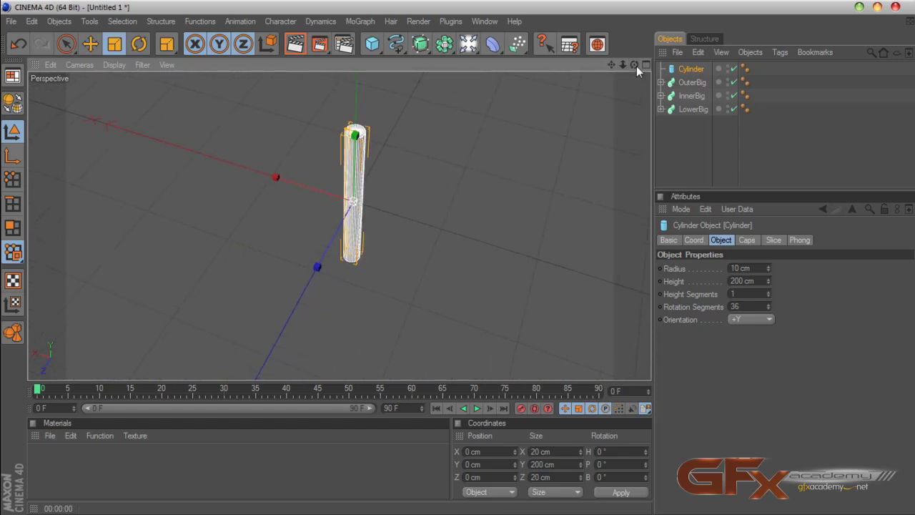
left_click_drag(634, 65, 617, 75)
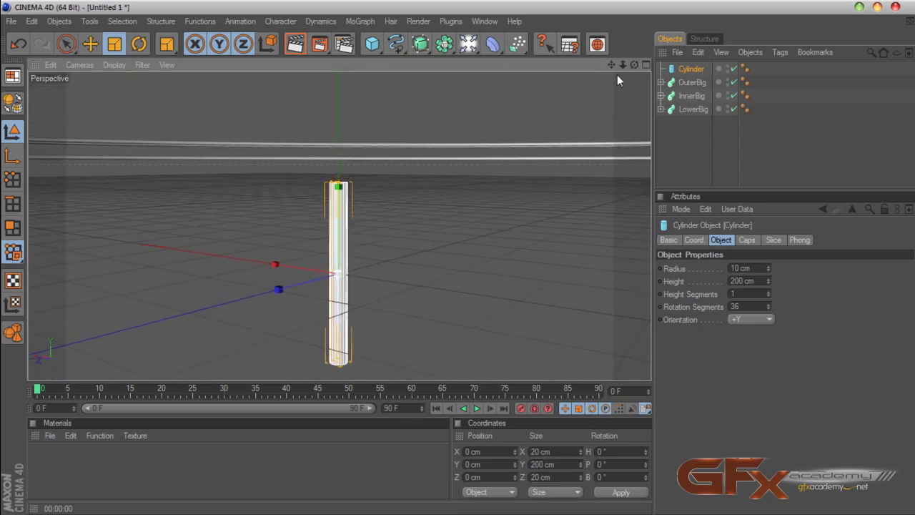
left_click_drag(769, 281, 770, 320)
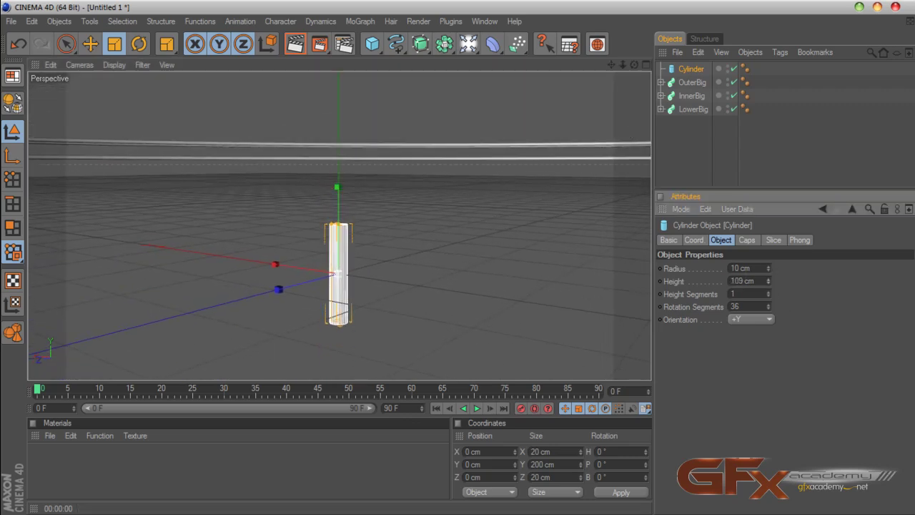
left_click(90, 43)
left_click_drag(333, 203, 333, 156)
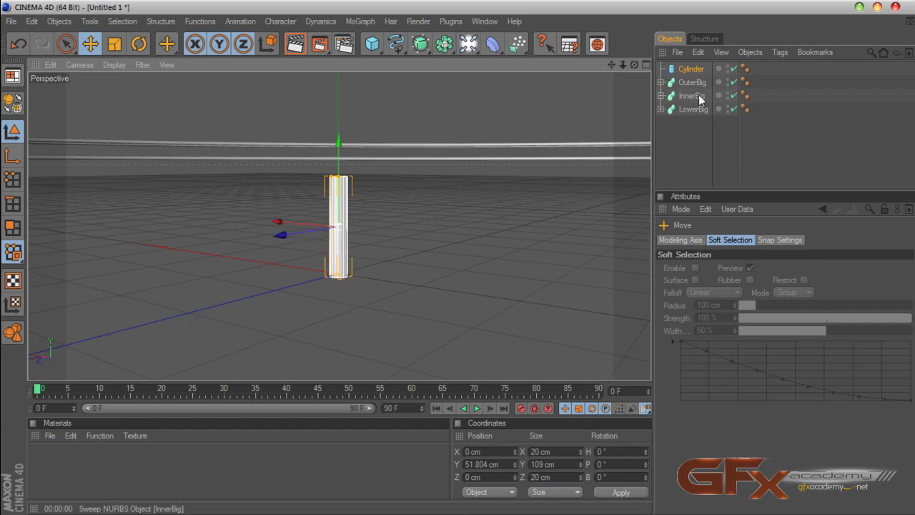
Step: Refine the cylinder to a radius of 8 cm and a height of 102 cm, positioned at about X -5 cm and Y 50.5 cm
left_click(688, 71)
left_click_drag(768, 268, 769, 271)
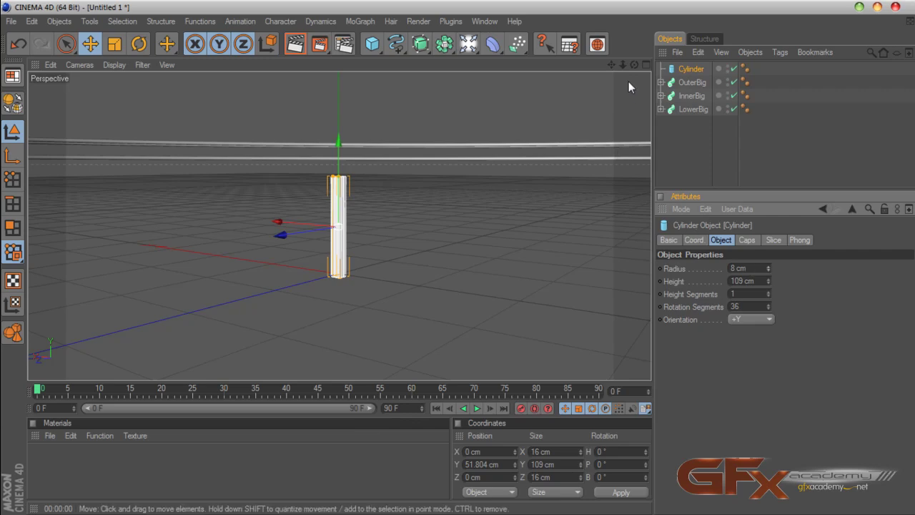
mouse_move(634, 66)
left_mouse_down()
mouse_move(633, 92)
mouse_move(633, 61)
mouse_move(625, 66)
left_mouse_up()
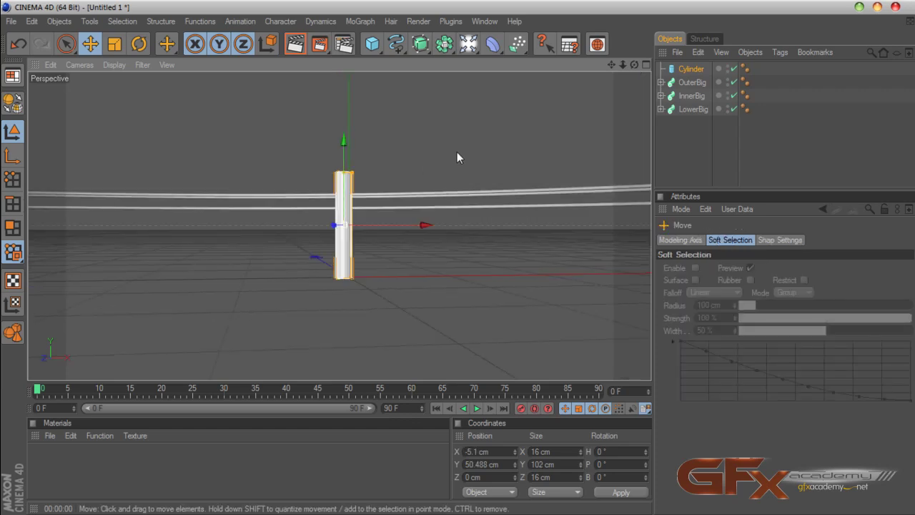
Step: Add a MoGraph Cloner object, make the cylinder its child, and select the cloner
left_click(358, 22)
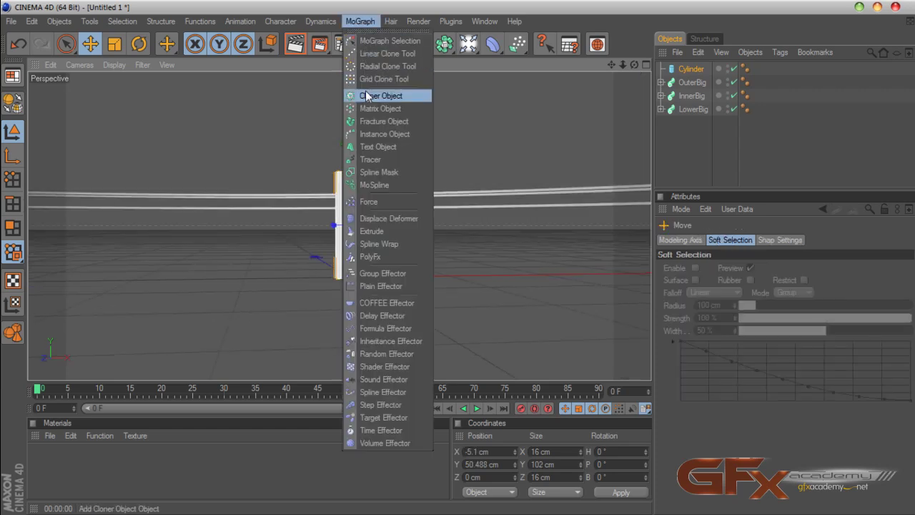
left_click(379, 95)
left_click_drag(690, 84, 695, 70)
left_click(697, 68)
left_click_drag(633, 65, 637, 111)
left_click_drag(615, 80, 606, 78)
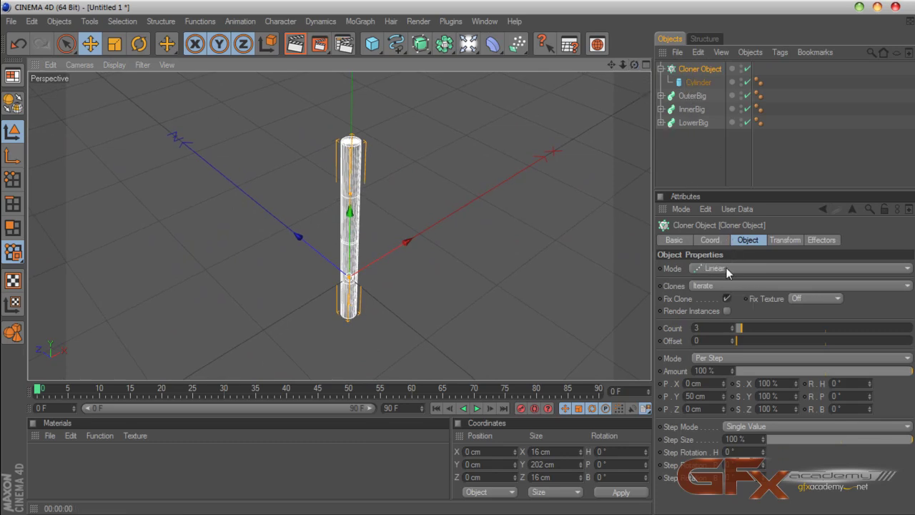
Step: Set the cloner to Radial mode with a count of 3 in the XZ plane
left_click(726, 268)
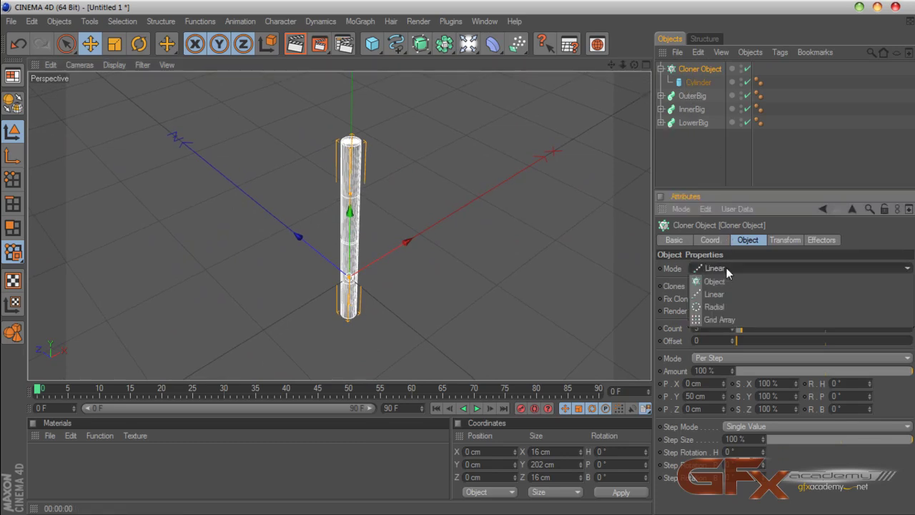
left_click(730, 305)
left_click_drag(634, 65, 634, 64)
left_click(730, 331)
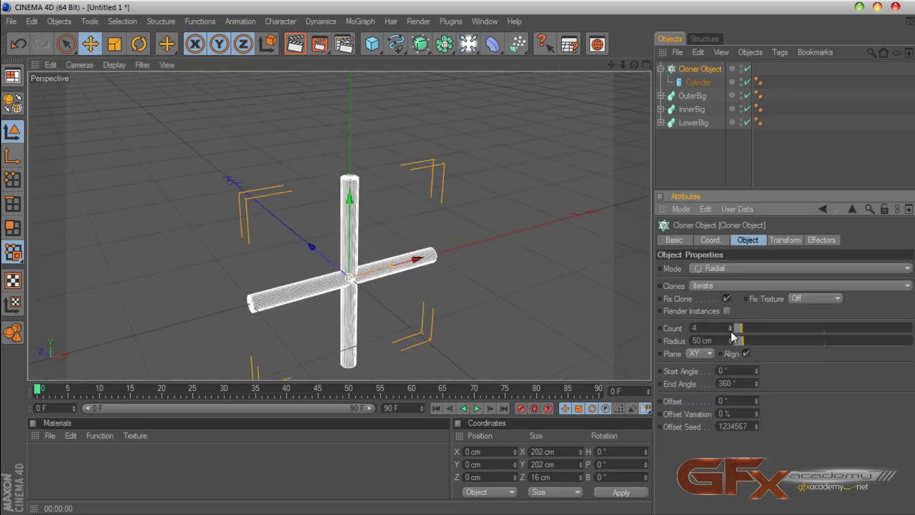
left_click(730, 331)
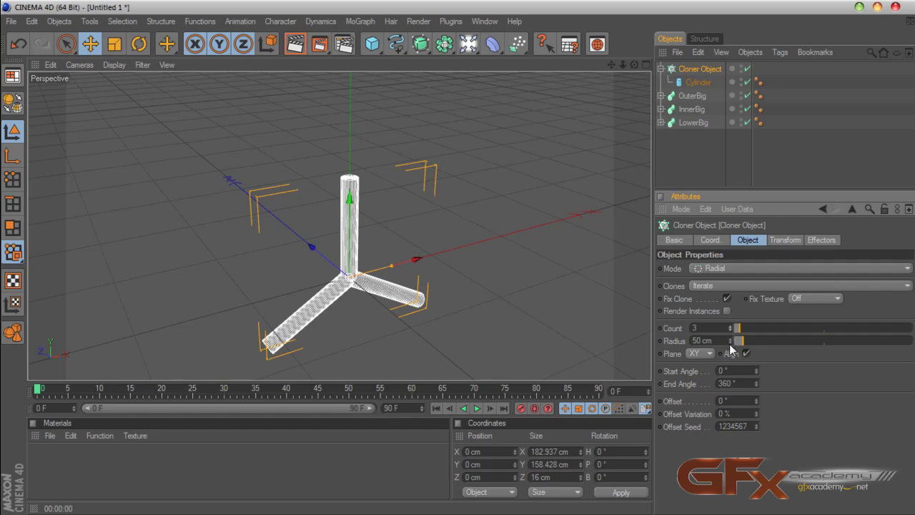
left_click(706, 353)
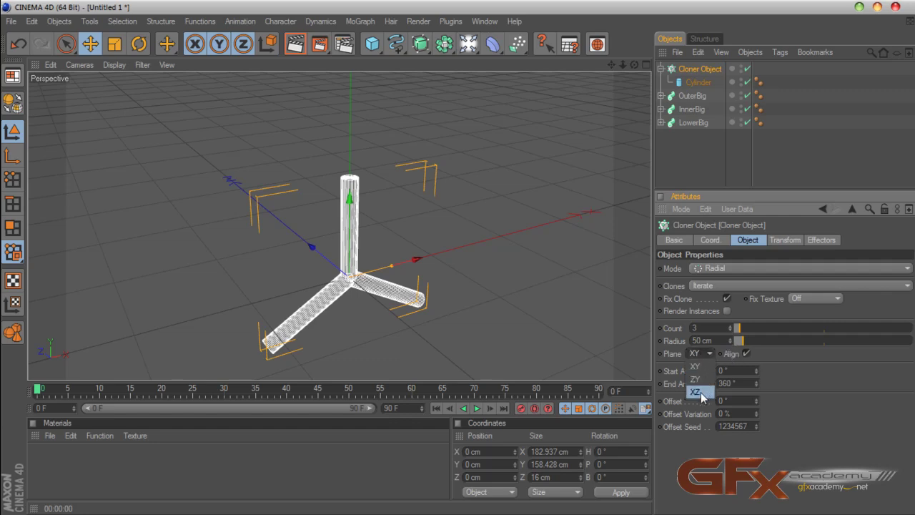
left_click(702, 391)
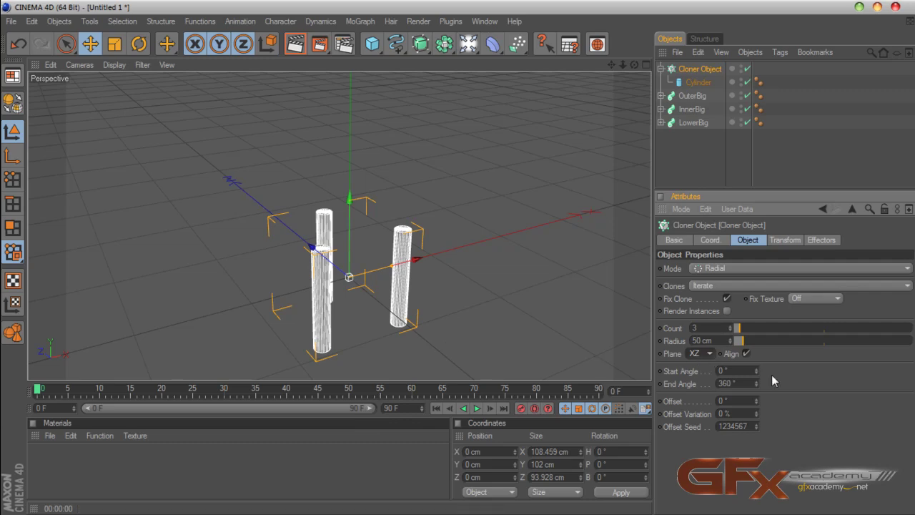
Step: Set the radial cloner's start angle to 0° and enable render instances
left_click_drag(755, 371, 712, 373)
type("0")
key("Return")
left_click(727, 311)
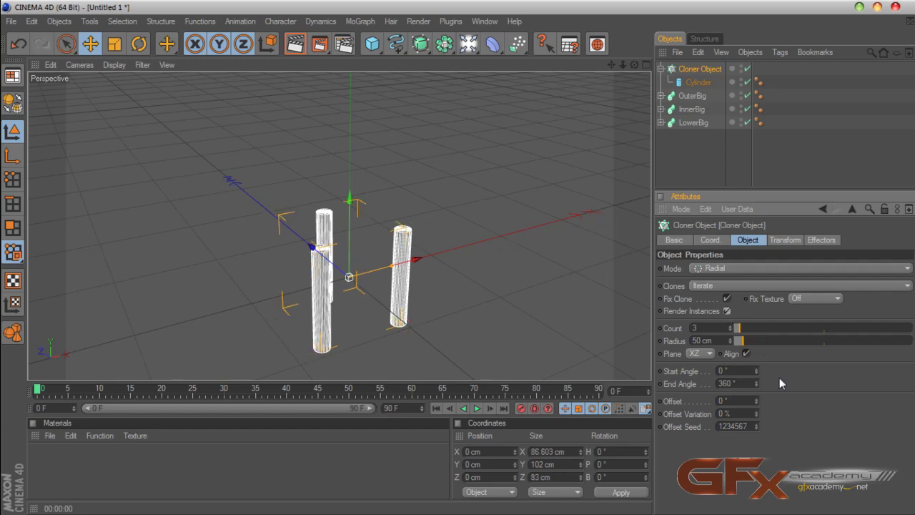
Step: Tilt the clones to a pitch rotation of -40° and reduce the cloner's radius to 32 cm
left_click(786, 240)
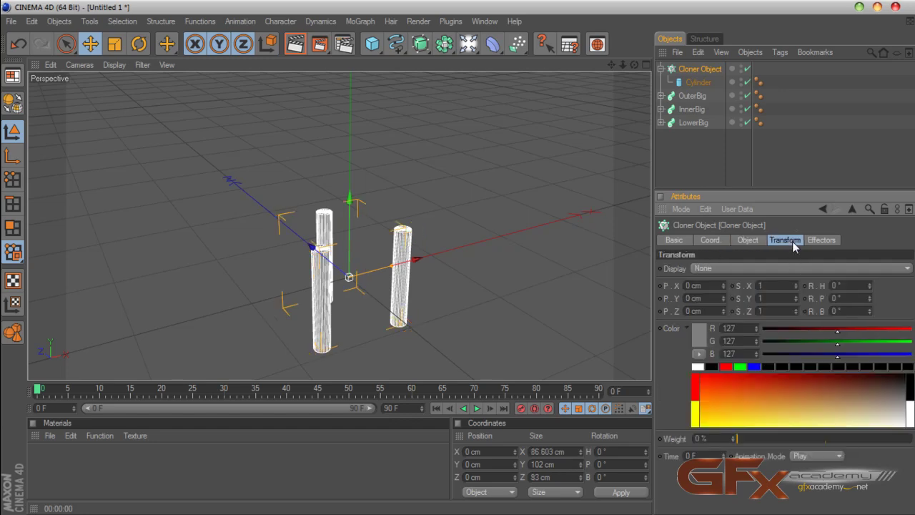
left_click(748, 240)
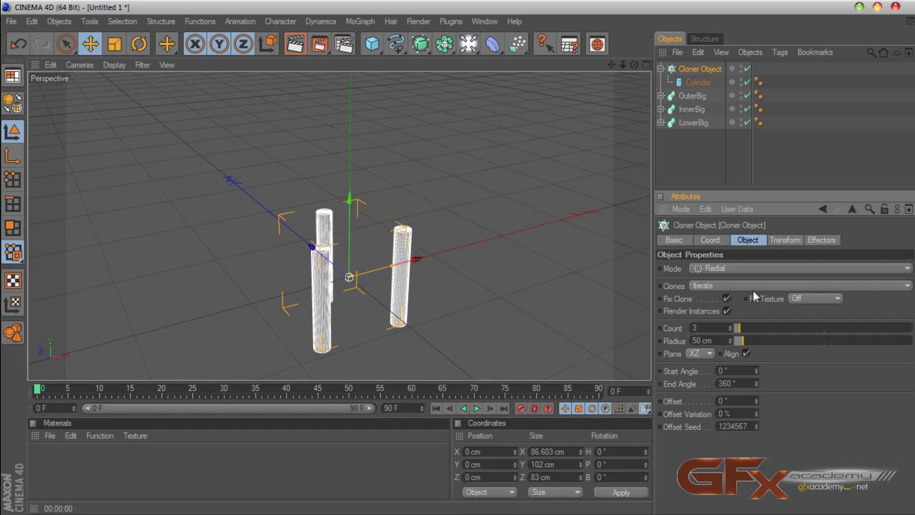
left_click(785, 241)
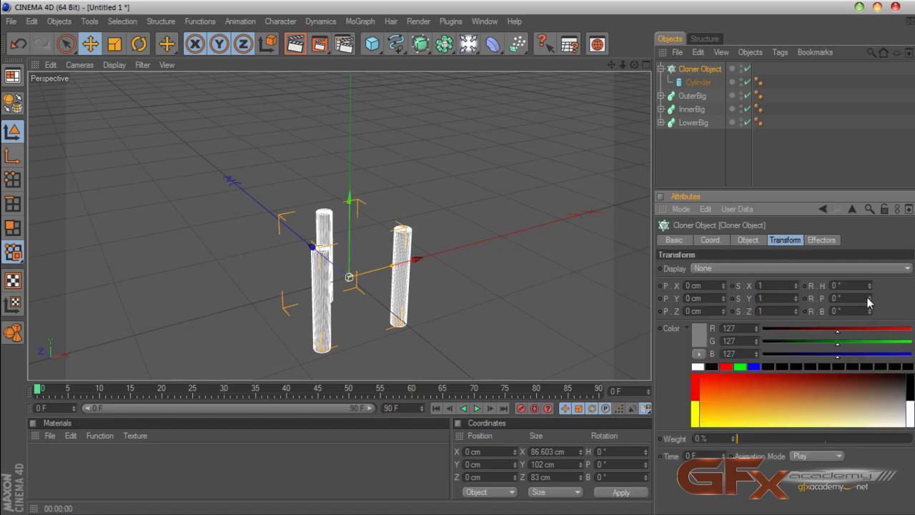
mouse_move(869, 298)
left_mouse_down()
mouse_move(869, 334)
mouse_move(872, 302)
left_mouse_up()
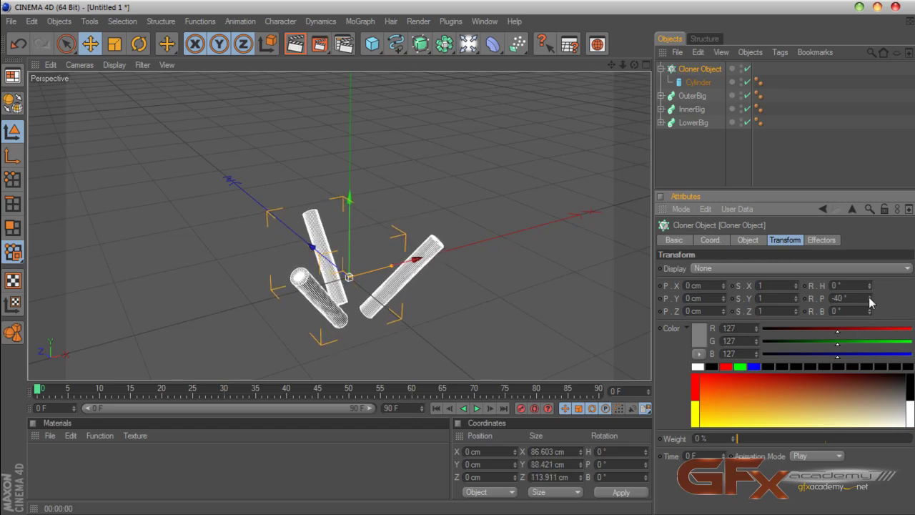
left_click(747, 241)
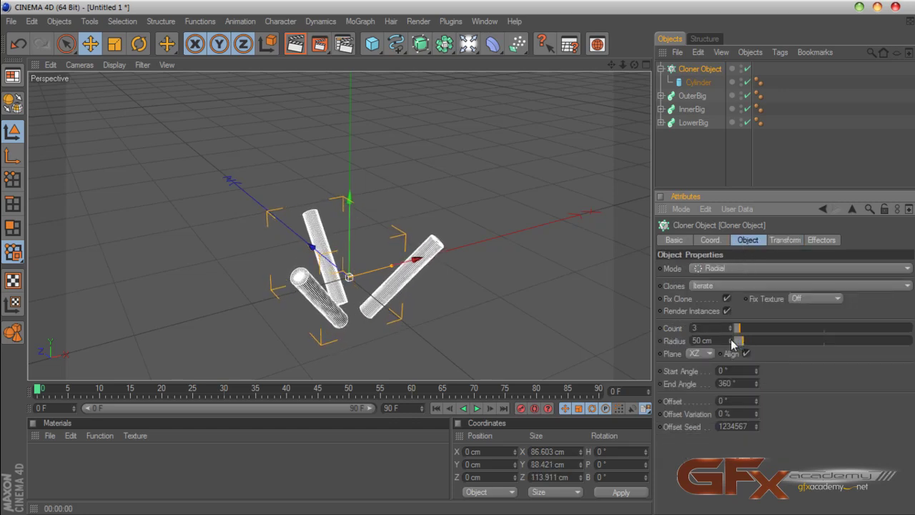
left_click_drag(729, 341, 730, 357)
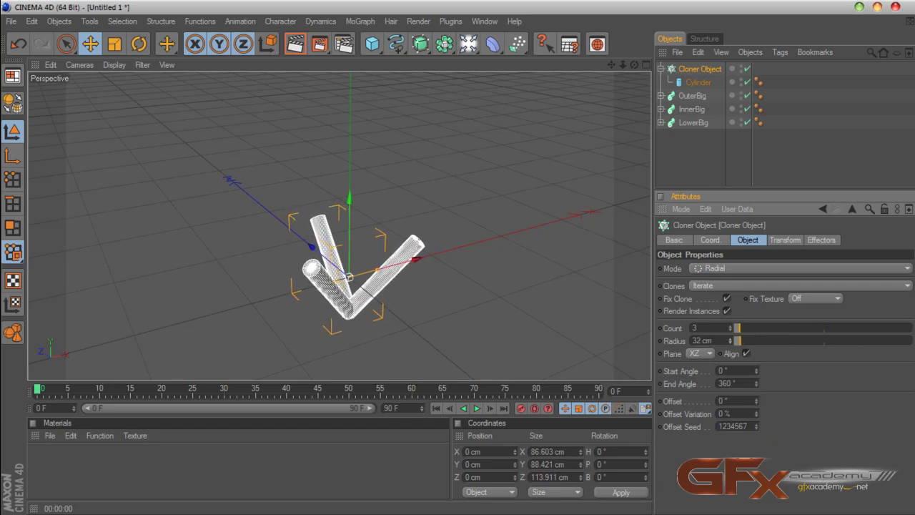
Step: Set the radius of the cylinder inside the cloner to 7 cm
left_click(698, 82)
left_click(769, 270)
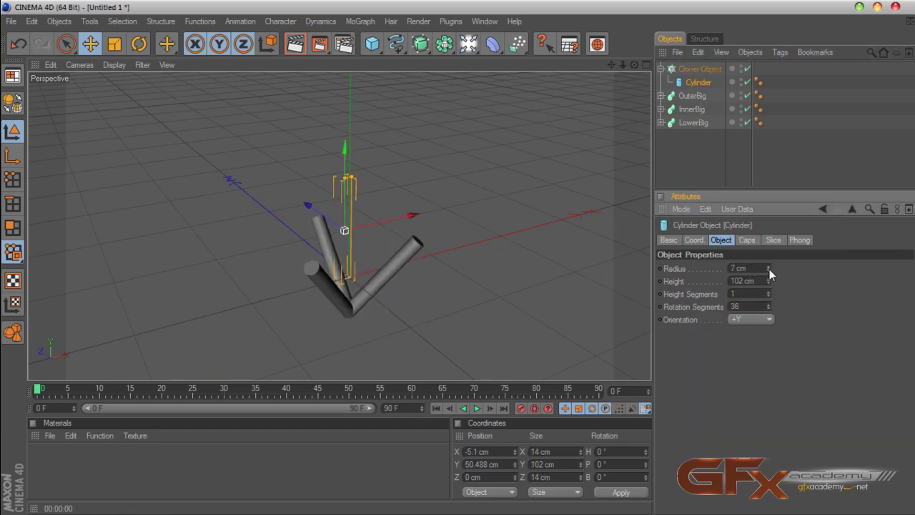
left_click_drag(634, 65, 636, 5)
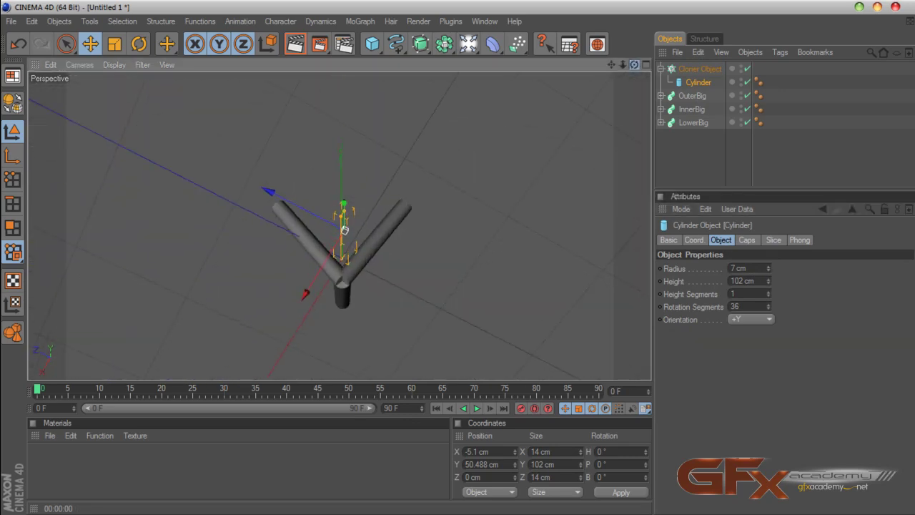
left_click_drag(633, 64, 634, 128)
left_click_drag(344, 230, 344, 229, "alt")
Step: Rename the three-strut cloner as Unite
left_click(692, 70)
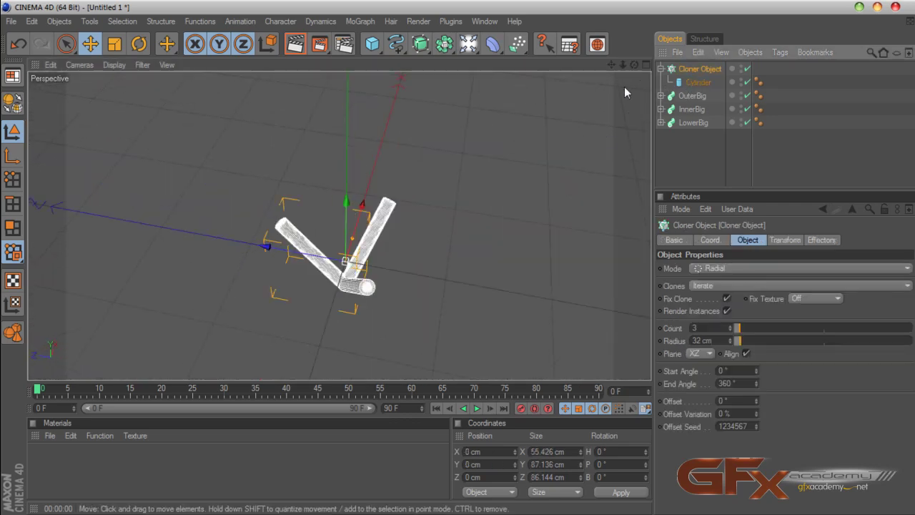
left_click_drag(634, 65, 438, 46)
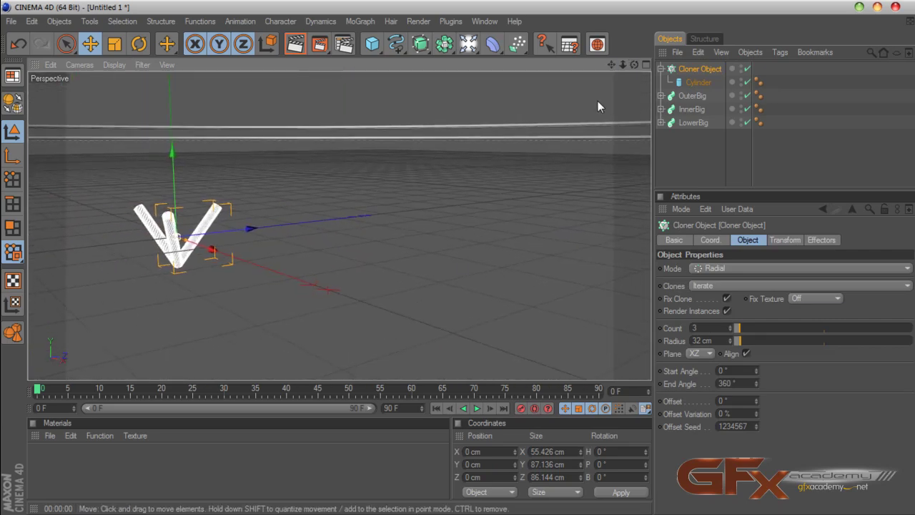
scroll(571, 154, "down", 6)
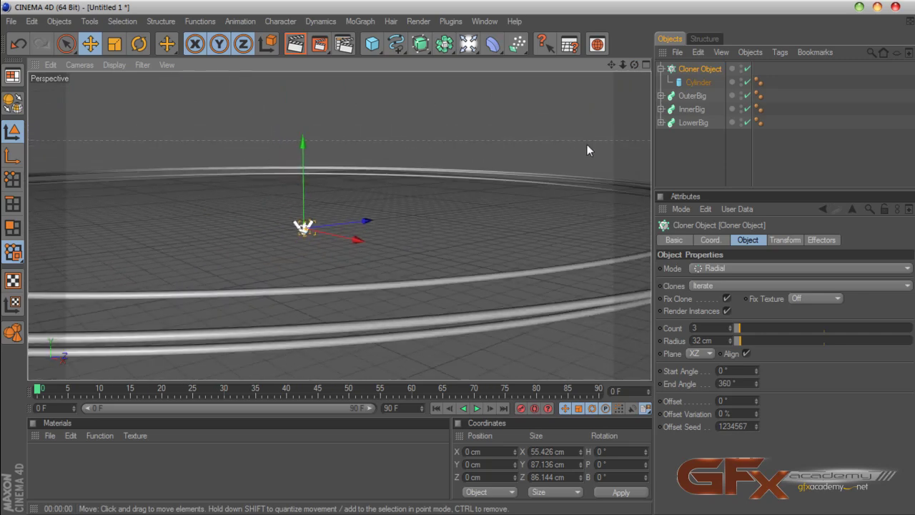
mouse_move(634, 65)
left_mouse_down()
mouse_move(634, 54)
mouse_move(634, 65)
left_mouse_up()
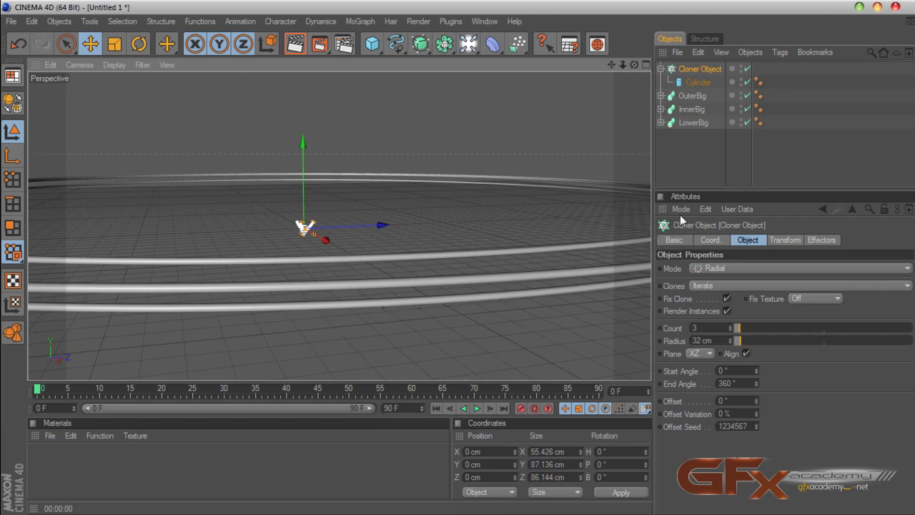
left_click(661, 68)
double_click(697, 69)
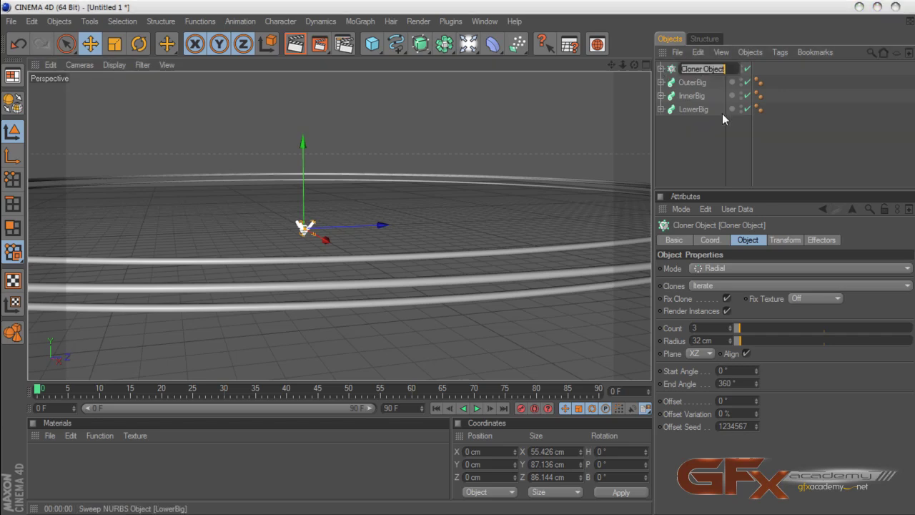
type("Uni")
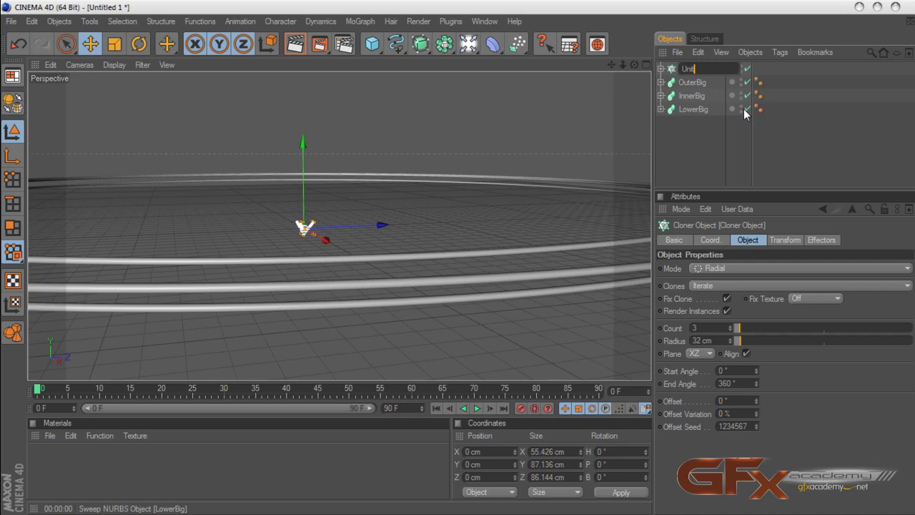
type("te")
key("Return")
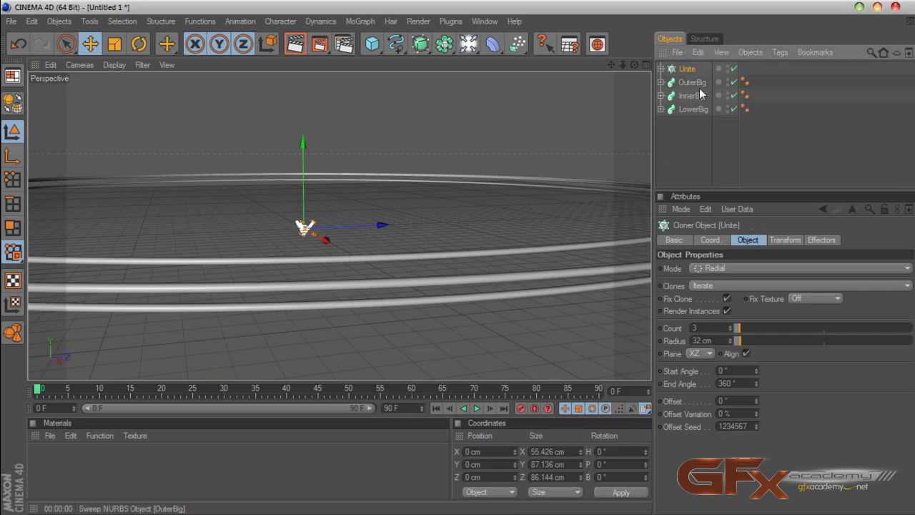
Step: Add a second MoGraph Cloner object and make Unite its child
left_click(359, 21)
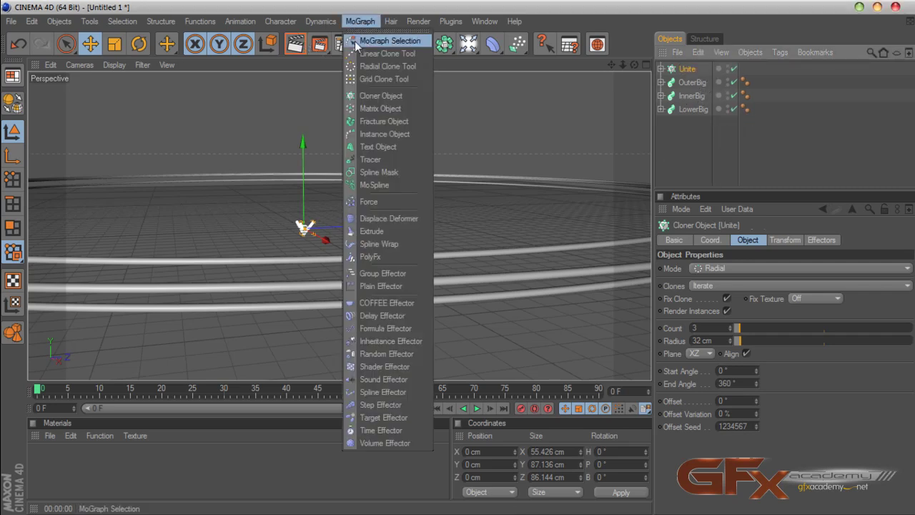
left_click(369, 96)
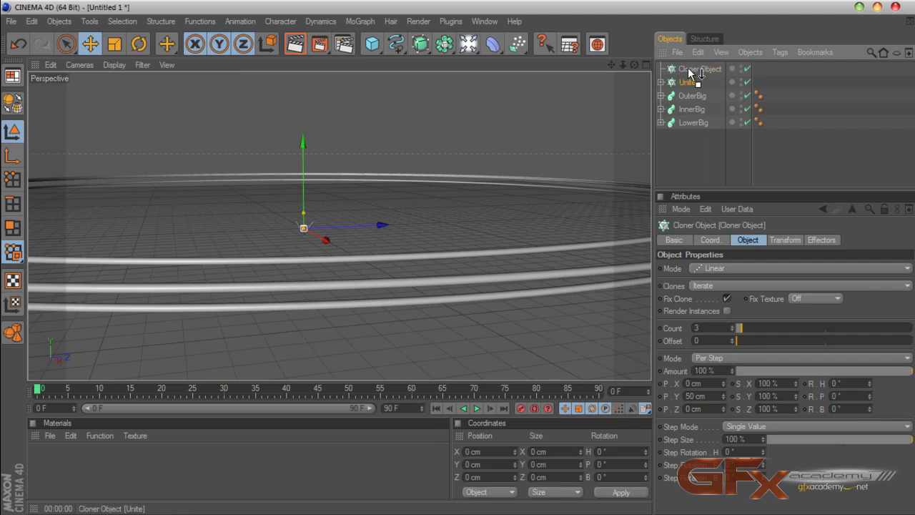
left_click_drag(687, 68, 689, 71)
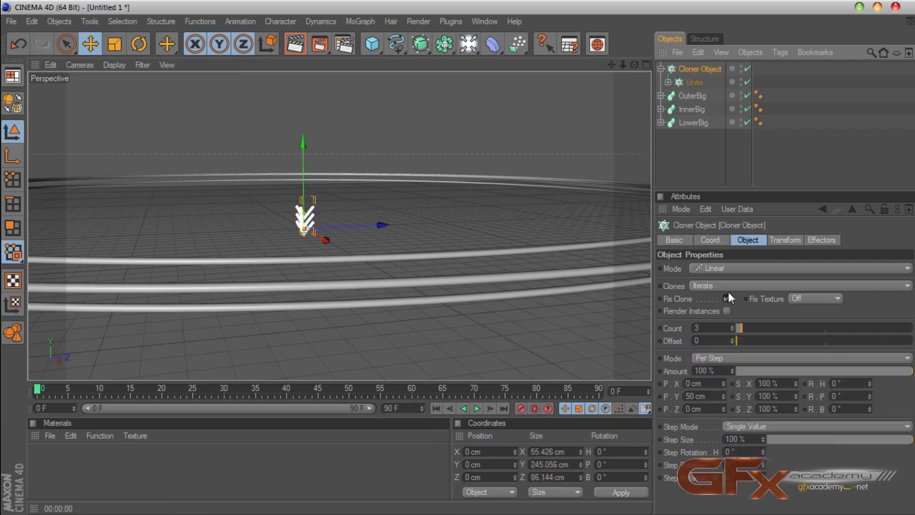
Step: Set the new cloner to Object mode and assign LowerBig's Big circle spline as its target object
left_click(727, 267)
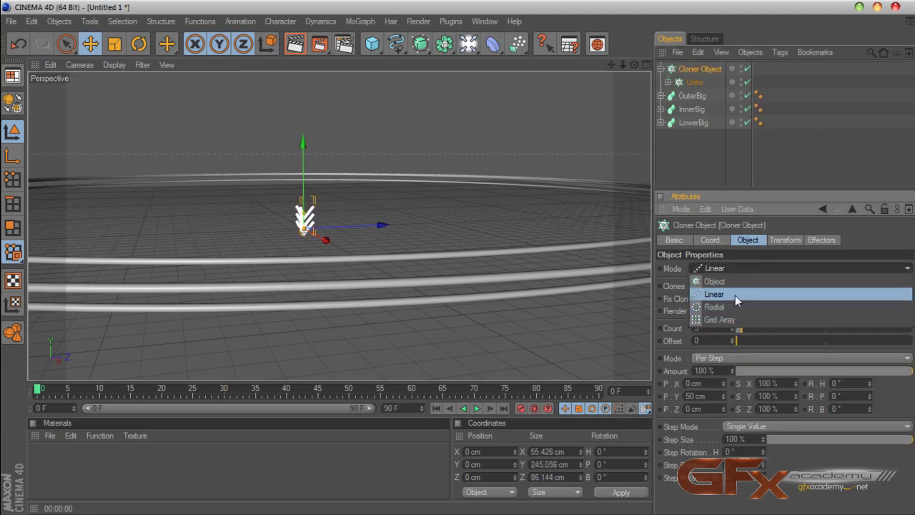
left_click(737, 281)
left_click_drag(737, 189, 738, 154)
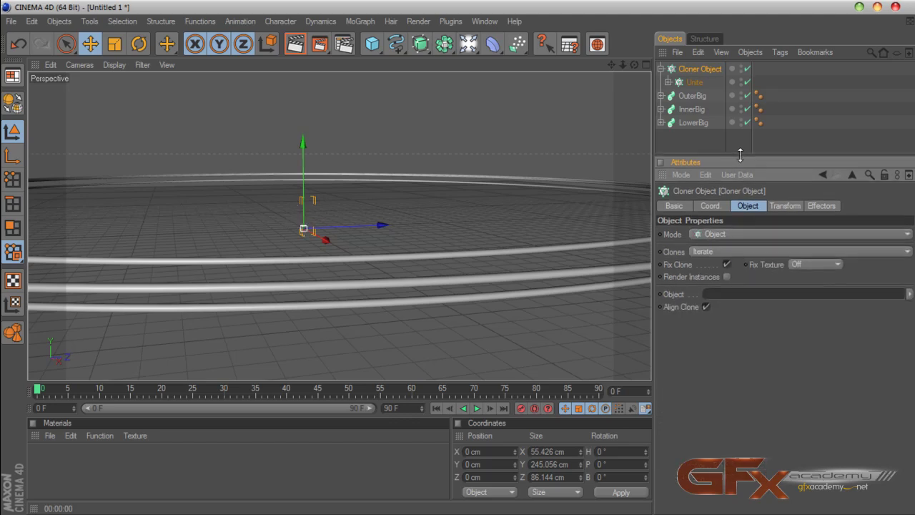
left_click(661, 123)
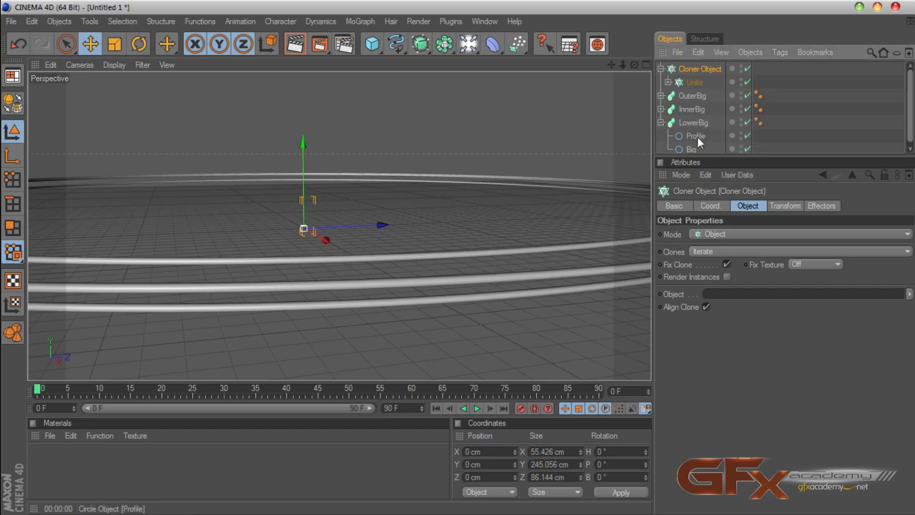
left_click_drag(693, 149, 719, 296)
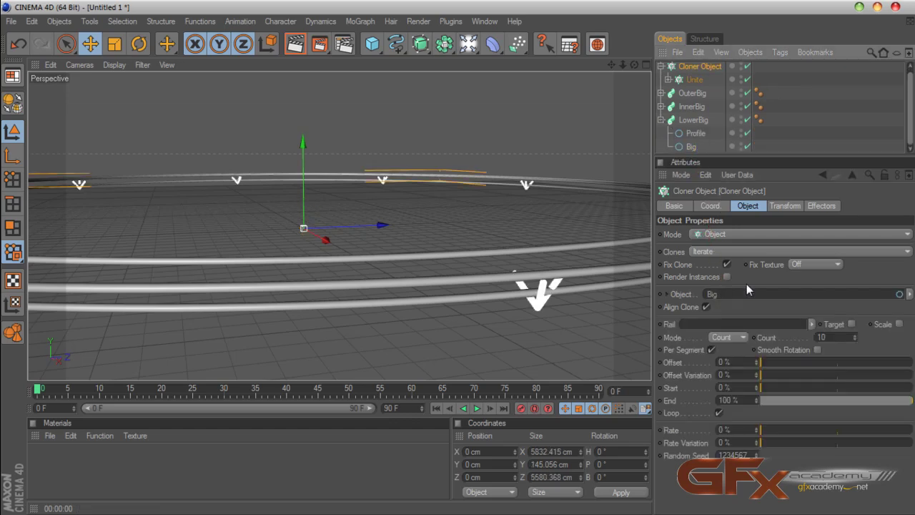
Step: Raise the new cloner's count to 100 along the ring and enable smooth rotation
left_click_drag(634, 65, 639, 34)
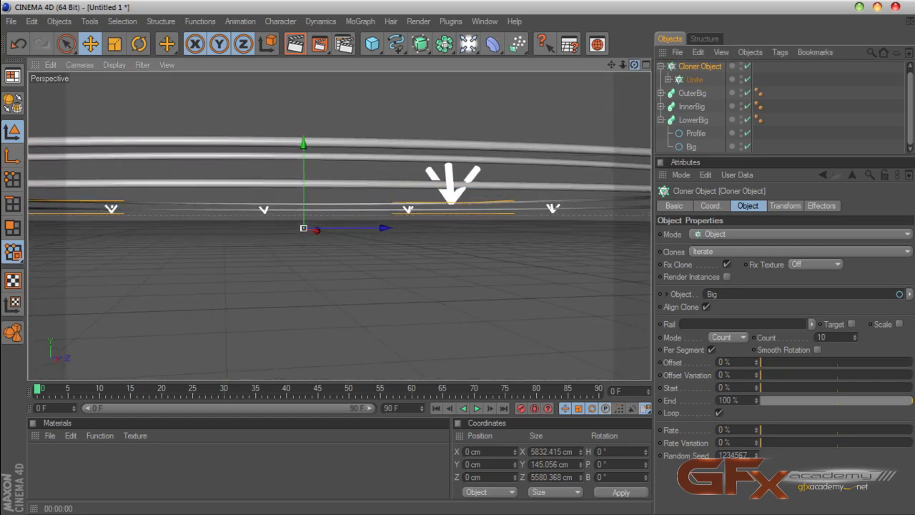
left_click_drag(646, 85, 646, 88)
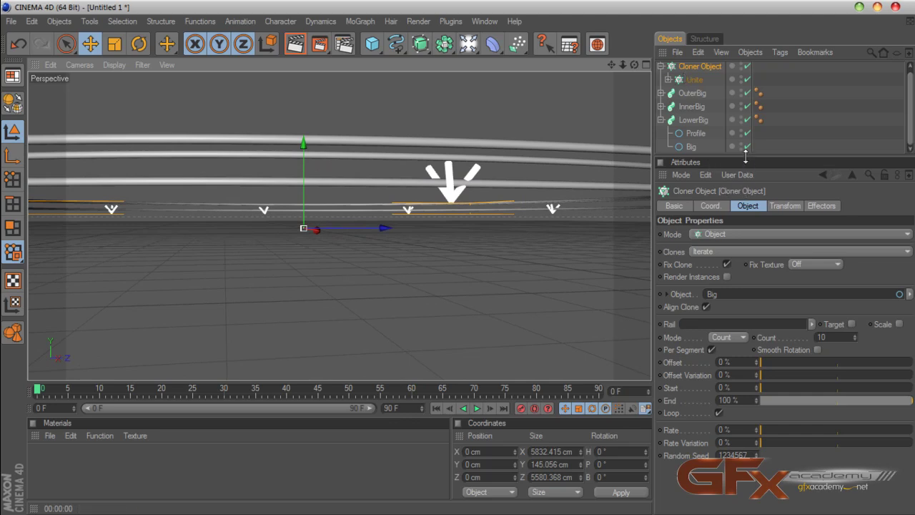
left_click_drag(746, 155, 745, 148)
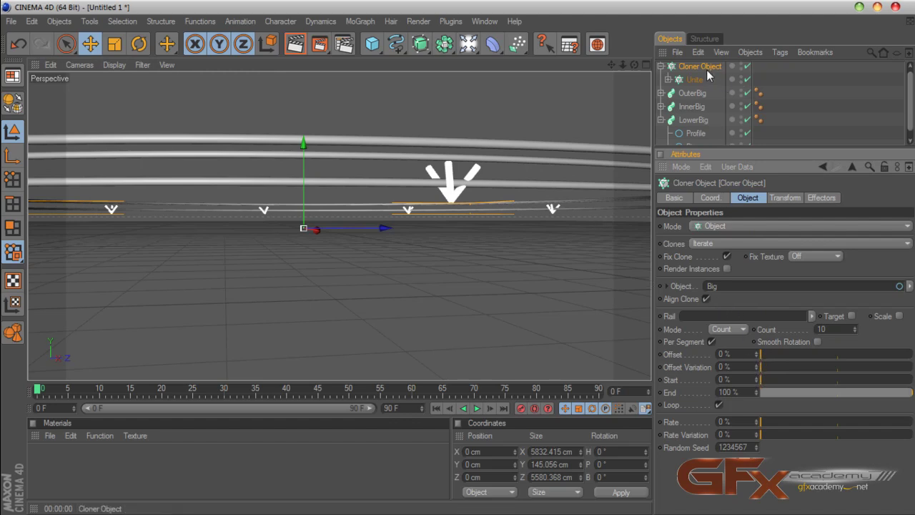
left_click(775, 197)
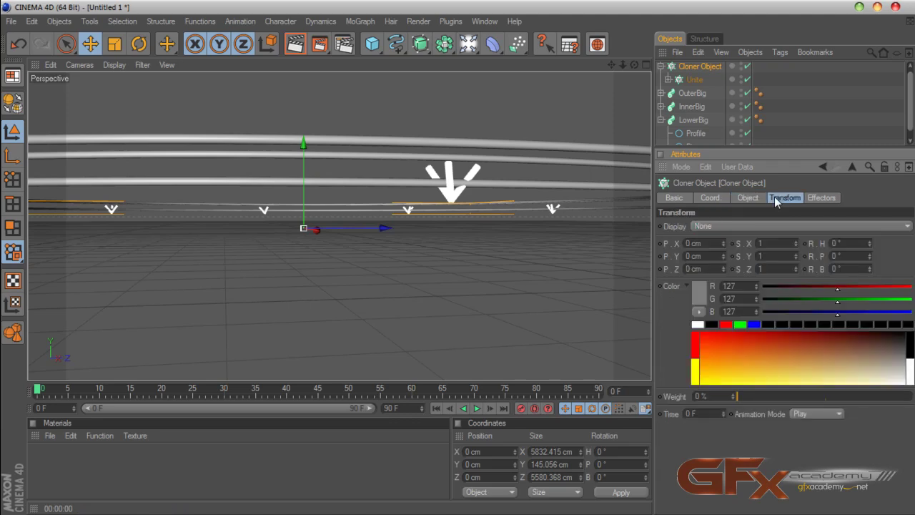
left_click(748, 197)
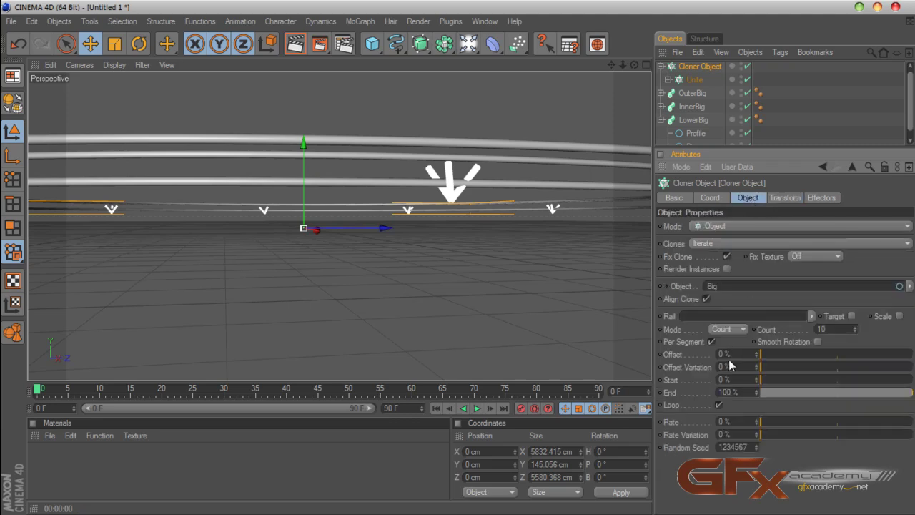
left_click_drag(854, 327, 854, 328)
left_click(817, 341)
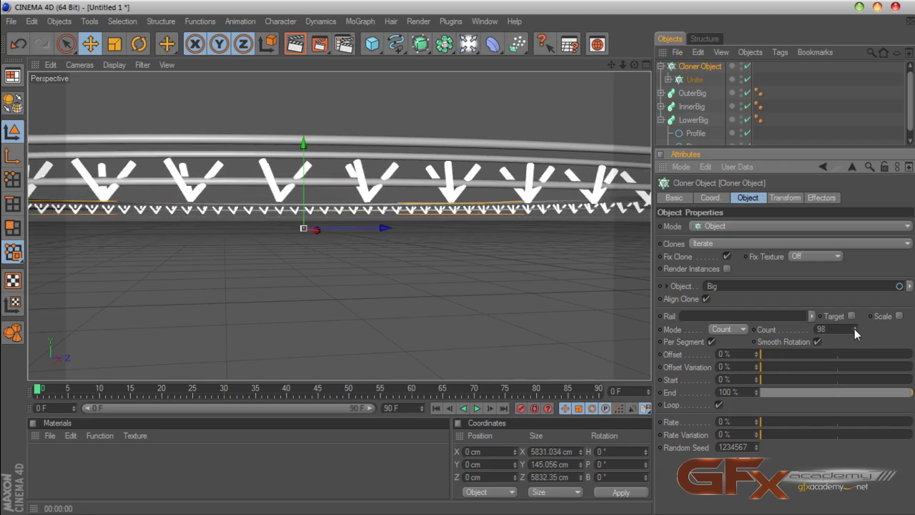
left_click(854, 328)
left_click(854, 328)
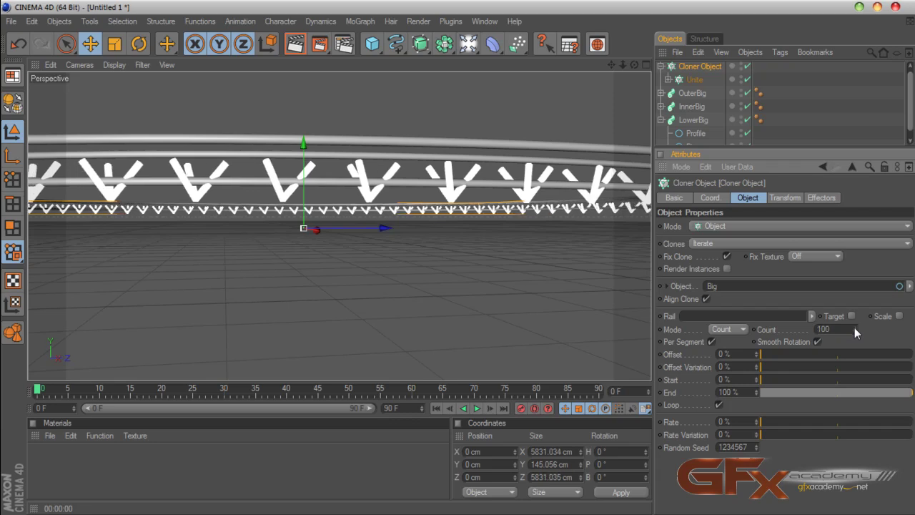
Step: Enable render instances on the cloner that distributes Unite along the ring and undo the trial upward move
left_click(727, 269)
mouse_move(634, 65)
left_mouse_down()
mouse_move(630, 101)
mouse_move(609, 96)
mouse_move(608, 81)
mouse_move(630, 31)
mouse_move(621, 63)
left_mouse_up()
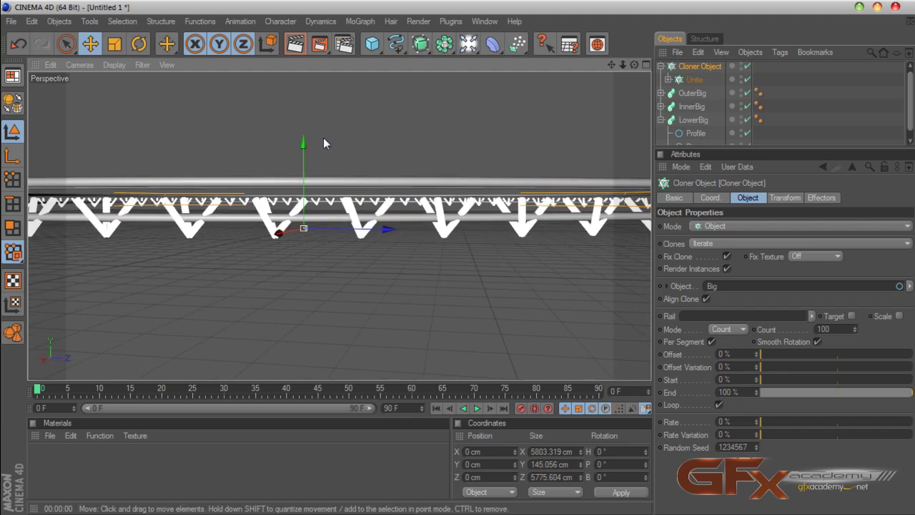
left_click_drag(303, 175, 351, 168)
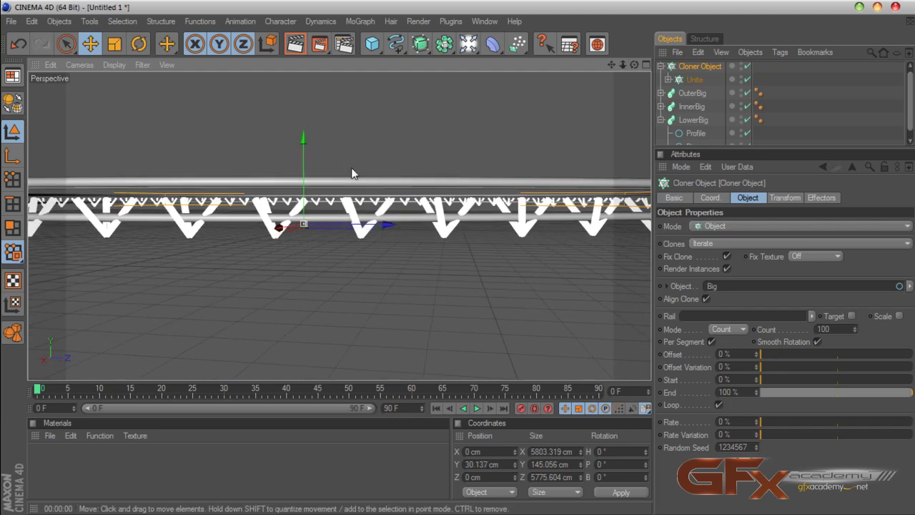
key("ctrl+z")
Step: Collapse LowerBig's hierarchy and rename the ring cloner as SigMain
left_click(700, 68)
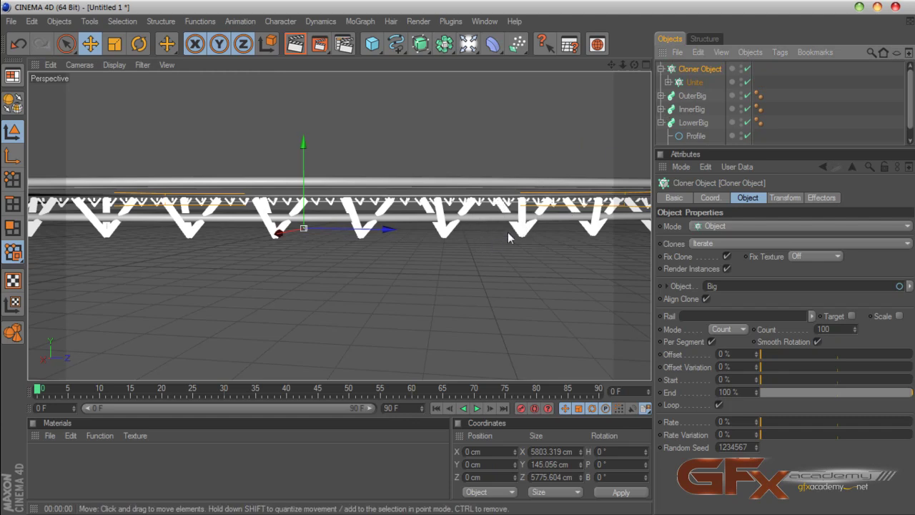
left_click_drag(688, 157, 685, 199)
left_click(661, 123)
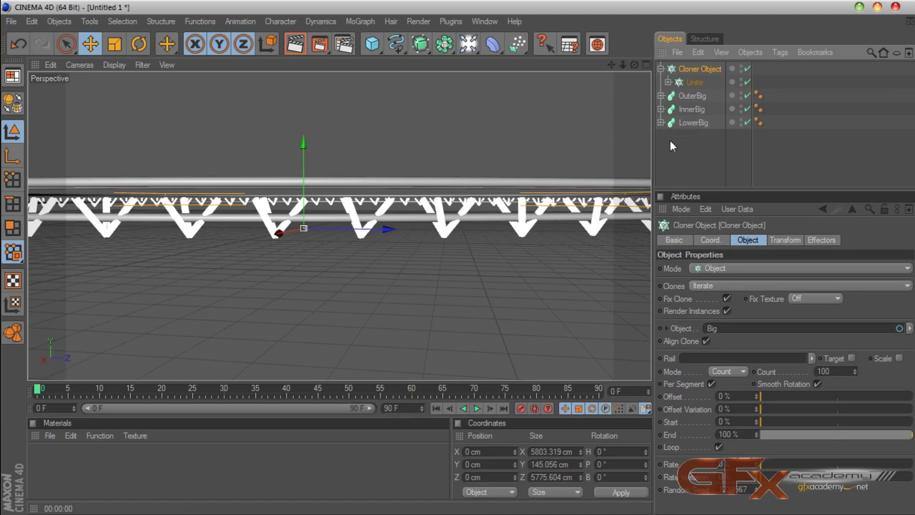
left_click(673, 145)
left_click(684, 69)
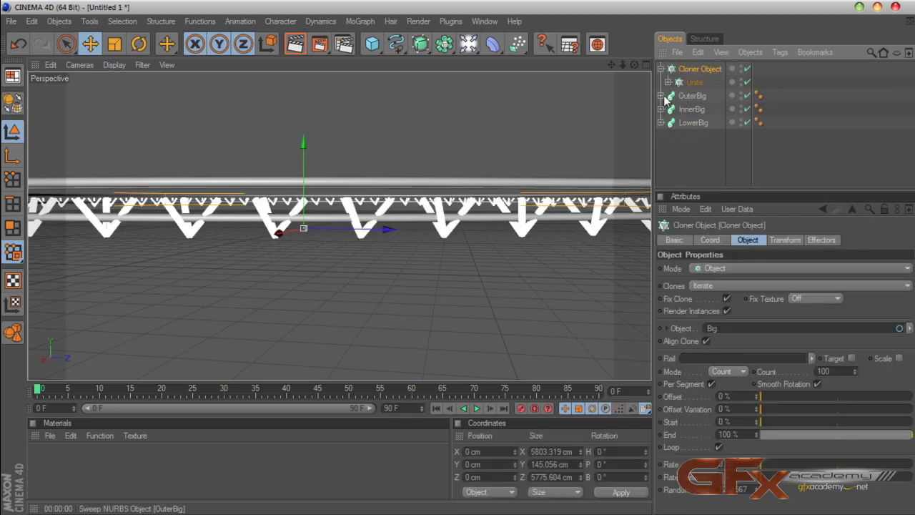
double_click(687, 70)
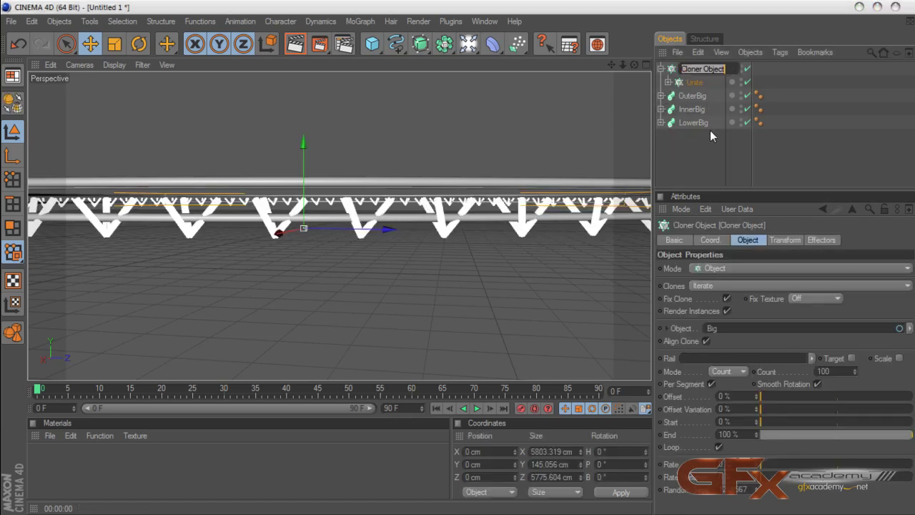
type("Sic")
type("Main")
key("Return")
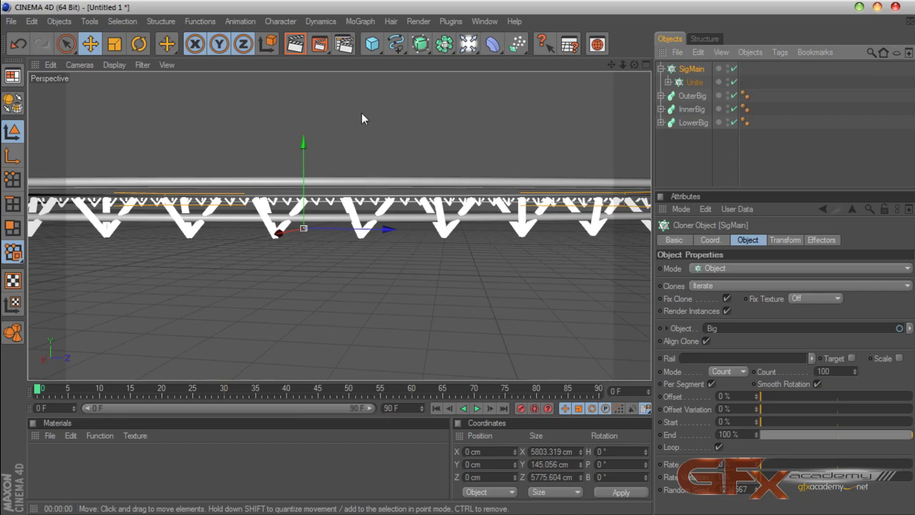
Step: Add a MoGraph Plain Effector to SigMain and rename it UnitesRaiseUp
left_click(360, 21)
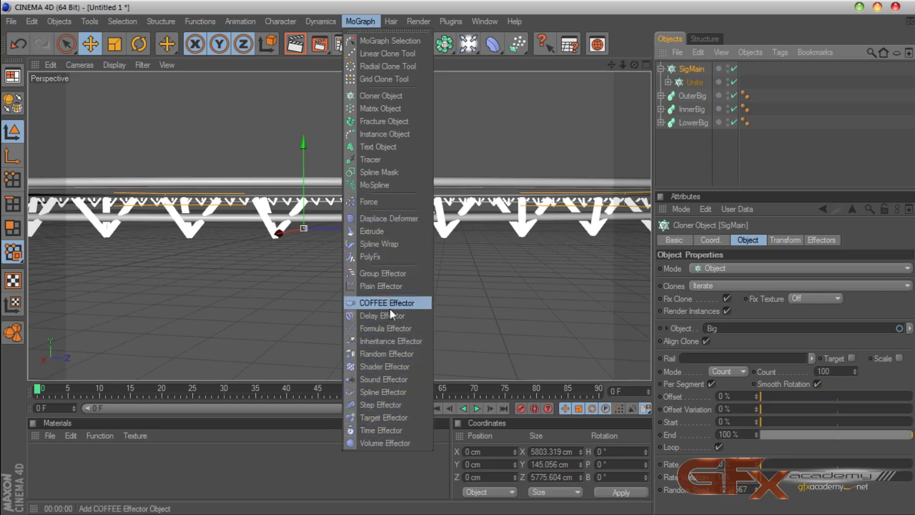
left_click(381, 286)
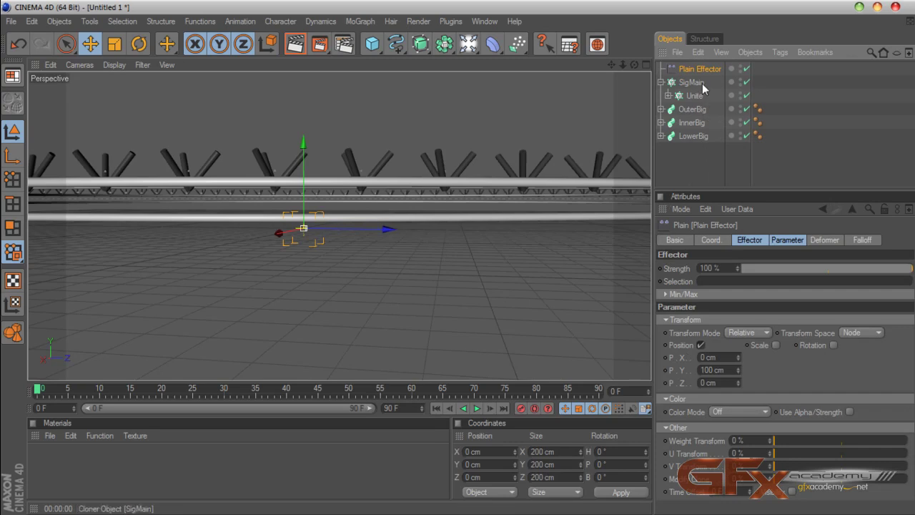
left_click_drag(728, 186, 729, 159)
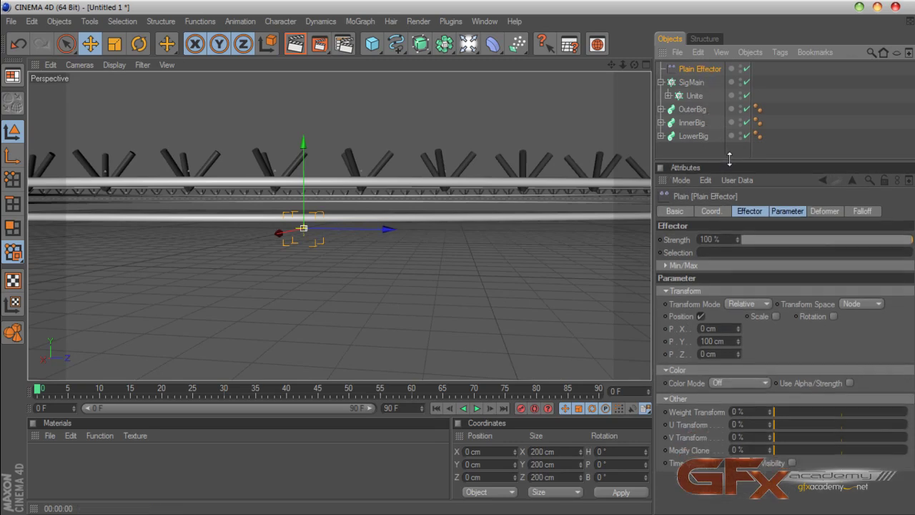
double_click(702, 70)
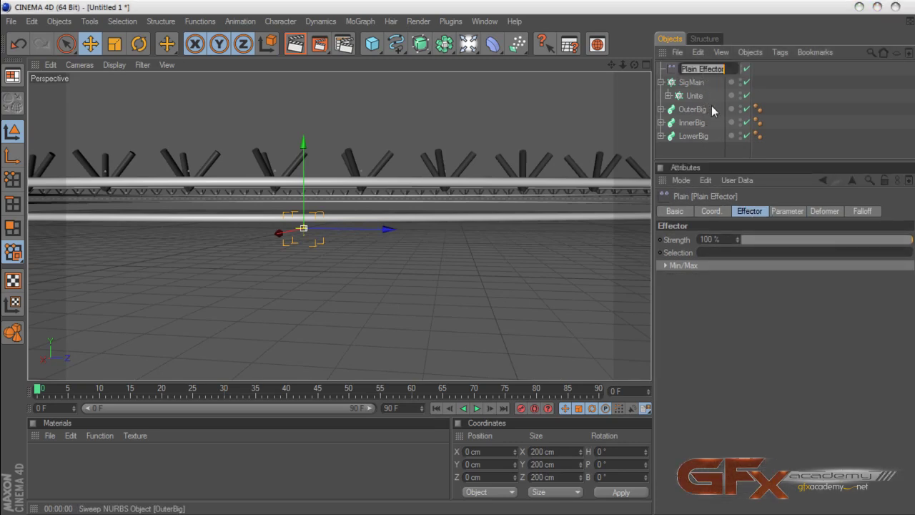
type("UnitesFaiseUp")
key("Return")
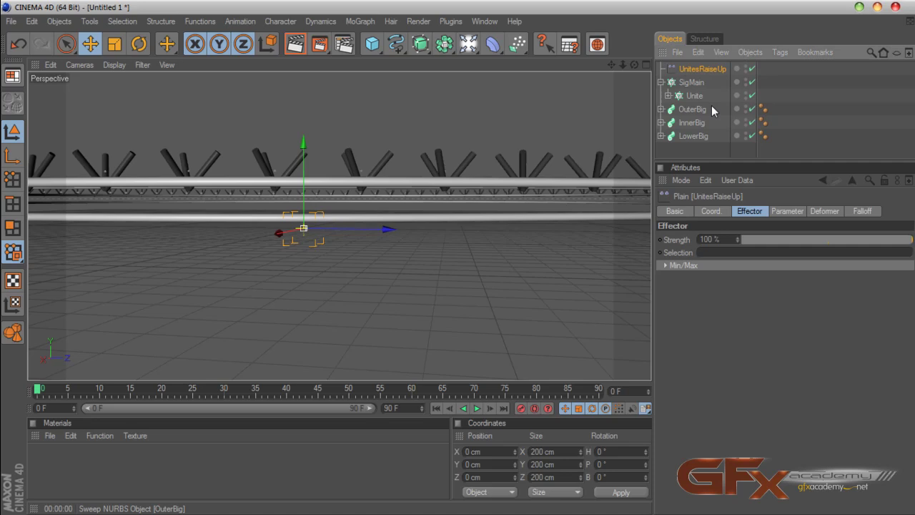
Step: Set UnitesRaiseUp's Y position offset to 36 cm so the strut units fit between the lower and upper rings
left_click_drag(734, 160, 734, 219)
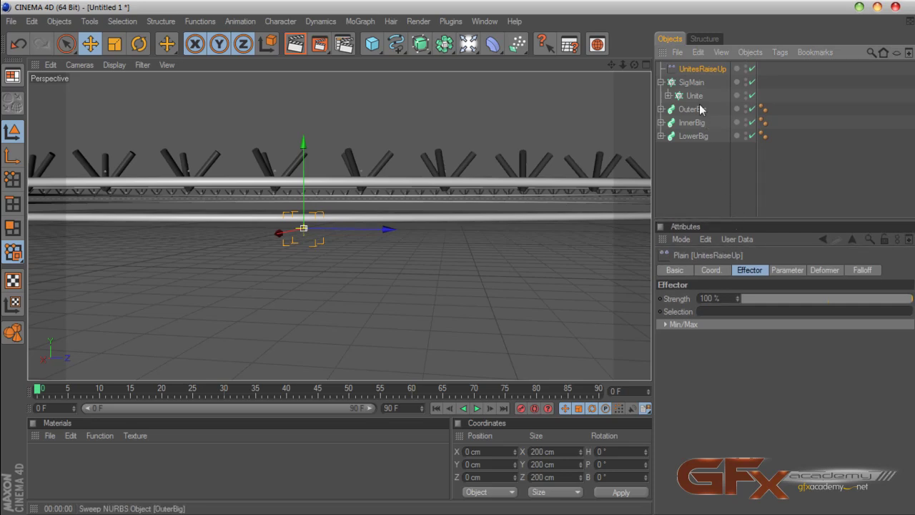
left_click(788, 270)
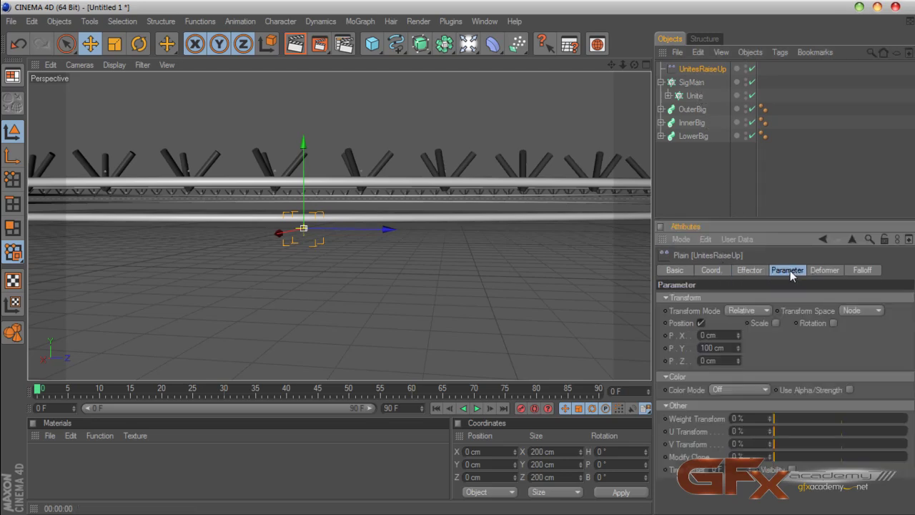
left_click(646, 65)
left_click(636, 227)
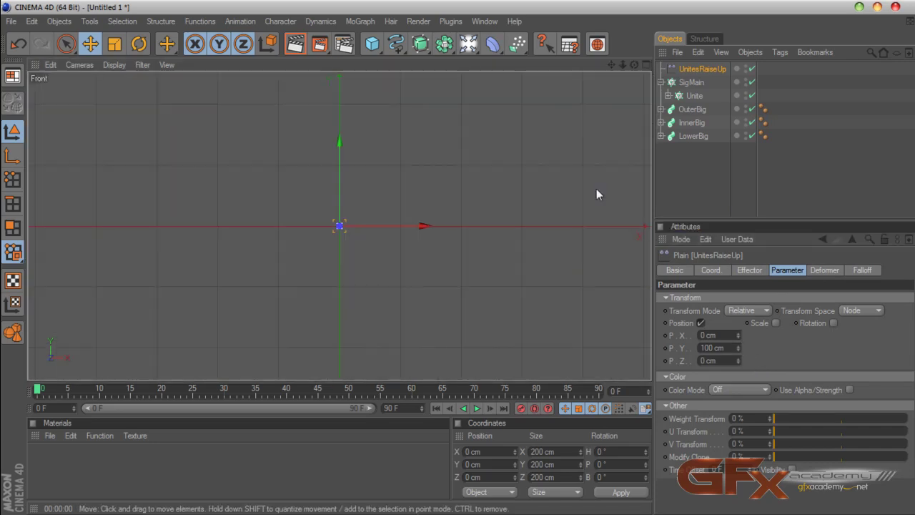
scroll(567, 131, "up", 4)
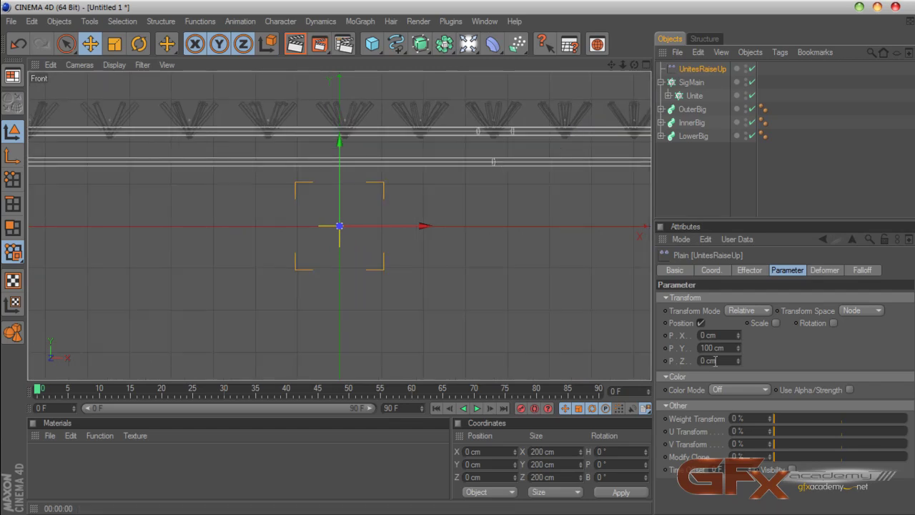
left_click_drag(739, 347, 738, 391)
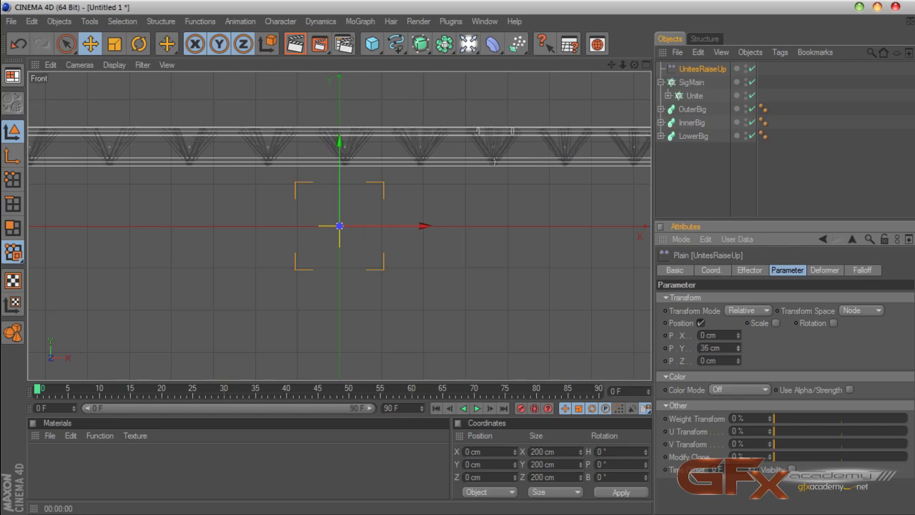
left_click(647, 65)
left_click(334, 64)
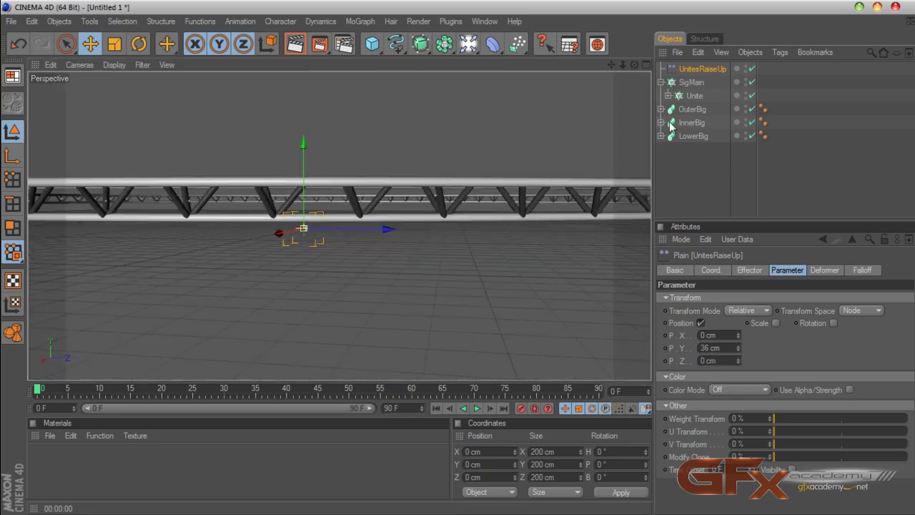
Step: Scale the OuterBig ring down slightly so it sits closer to the outer strut ends
left_click_drag(634, 64, 671, 114)
scroll(593, 87, "down", 4)
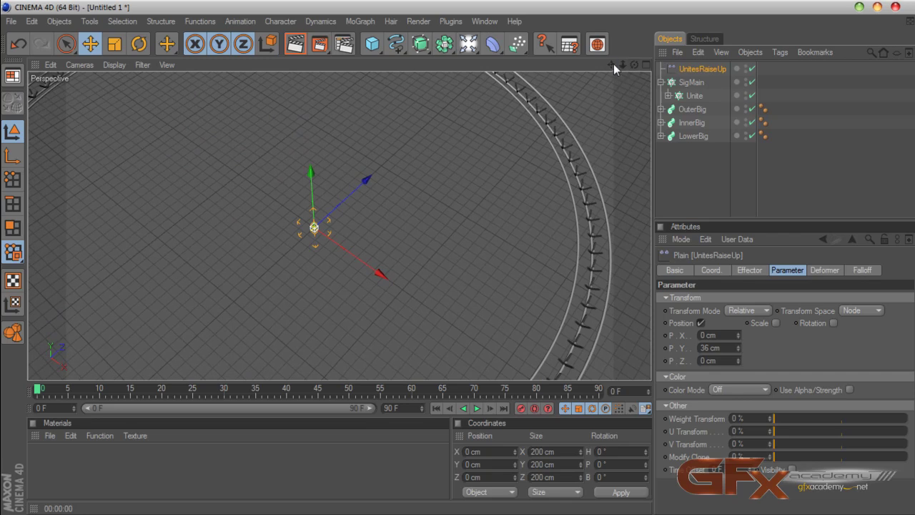
left_click_drag(612, 66, 576, 55)
left_click(689, 110)
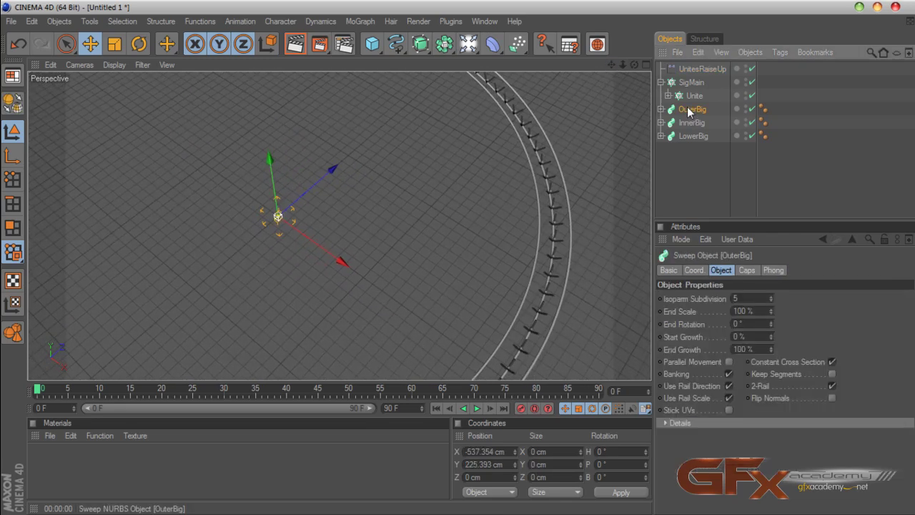
key("t")
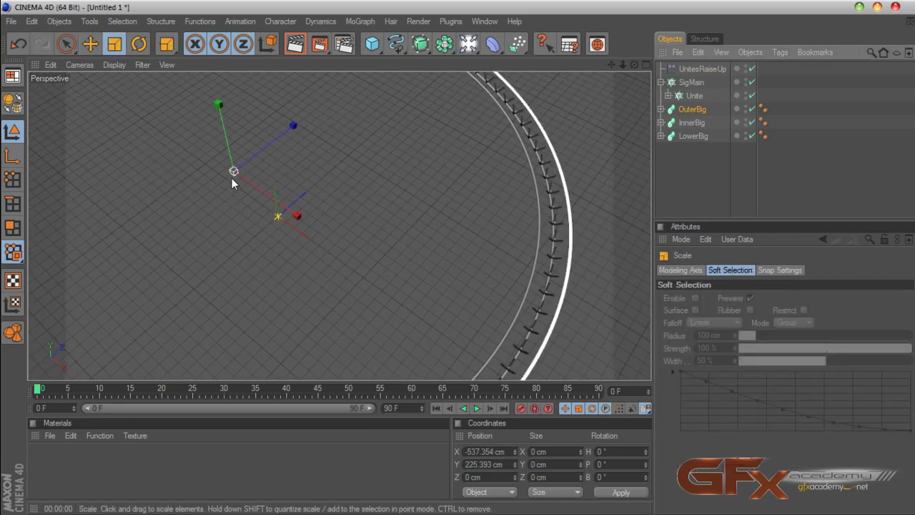
left_click_drag(232, 176, 214, 176)
Step: Scale the InnerBig ring up slightly towards the inner strut ends and check the fit around the structure
left_click(688, 125)
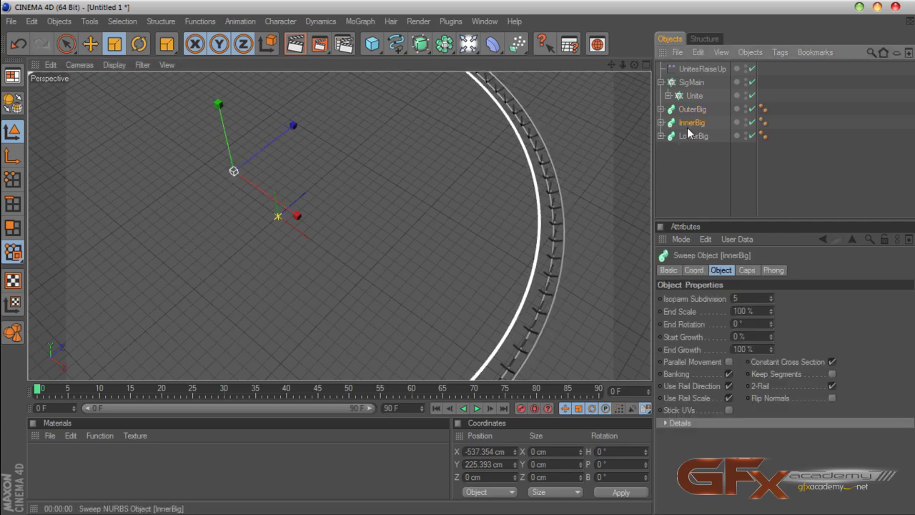
left_click_drag(230, 173, 221, 172)
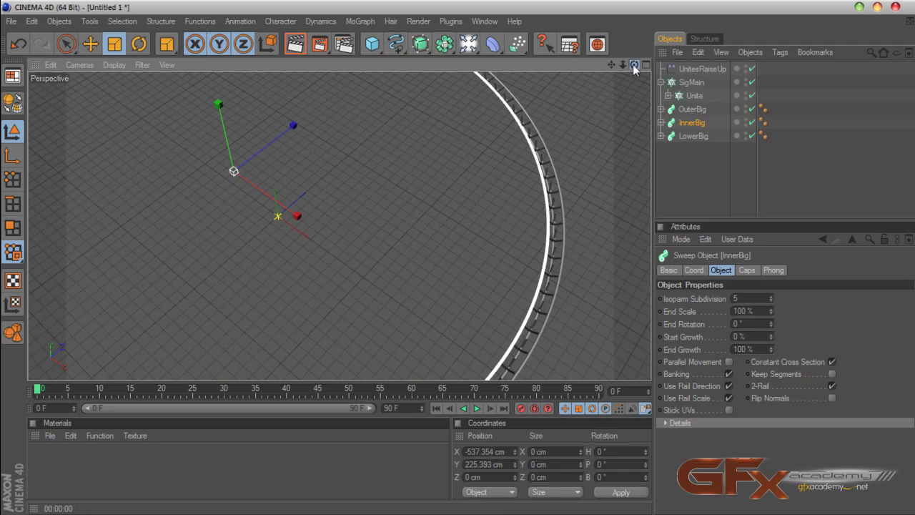
left_click_drag(633, 69, 581, 165)
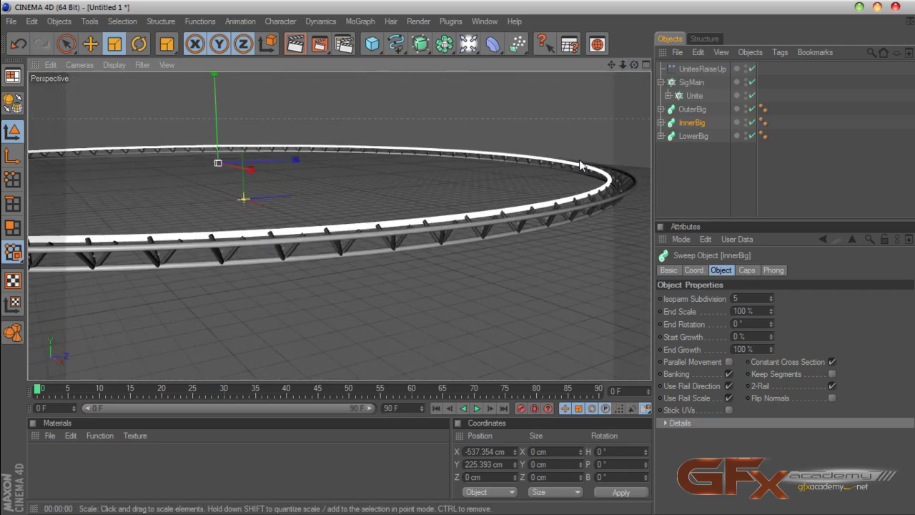
scroll(580, 165, "up", 4)
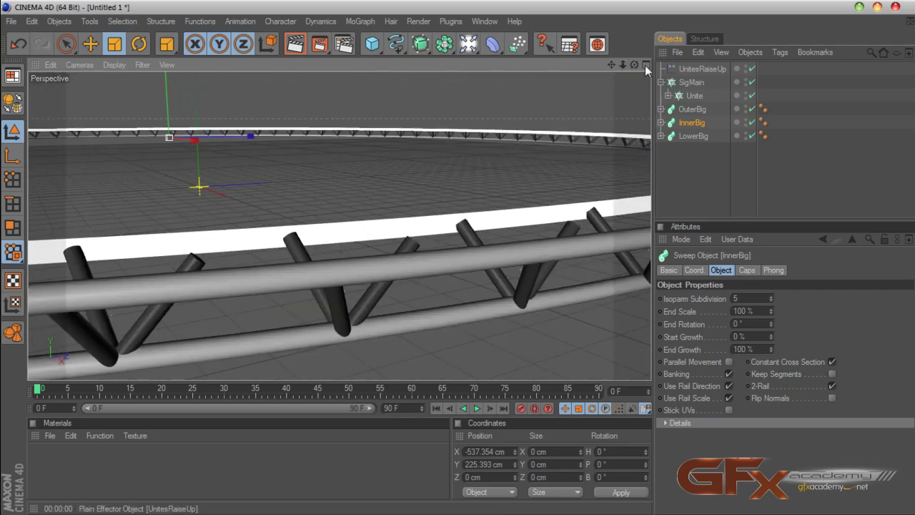
mouse_move(634, 65)
left_mouse_down()
mouse_move(631, 87)
mouse_move(632, 59)
left_mouse_up()
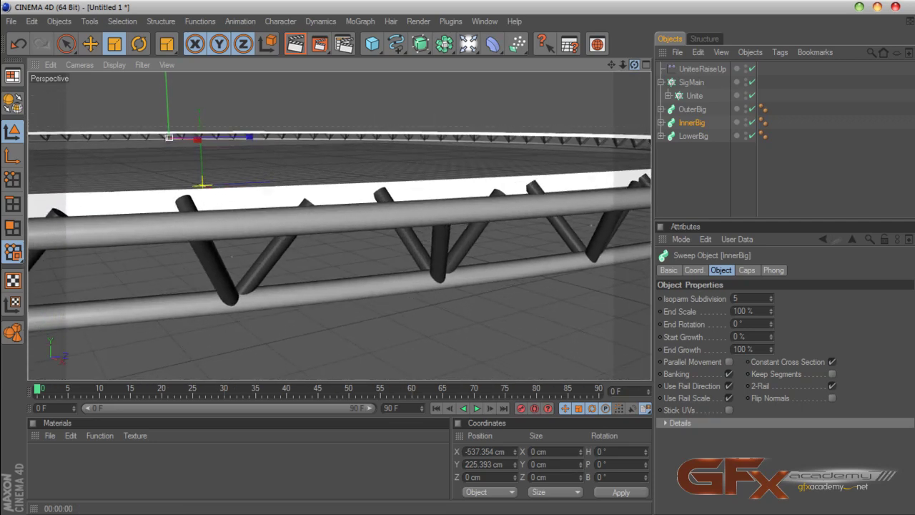
mouse_move(632, 58)
left_mouse_down()
mouse_move(634, 73)
mouse_move(631, 64)
left_mouse_up()
scroll(592, 90, "down", 4)
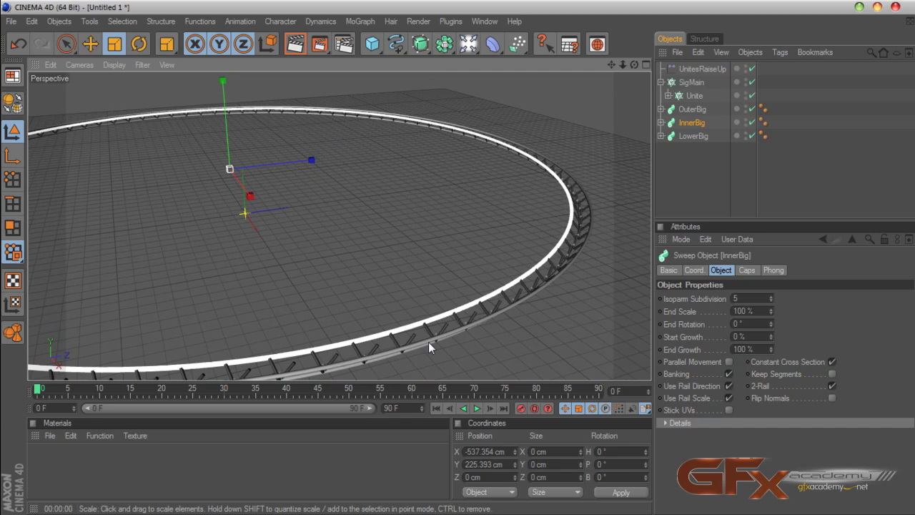
Step: Open Unite's transform settings and examine closely where its struts meet the three rings in perspective
left_click(680, 96)
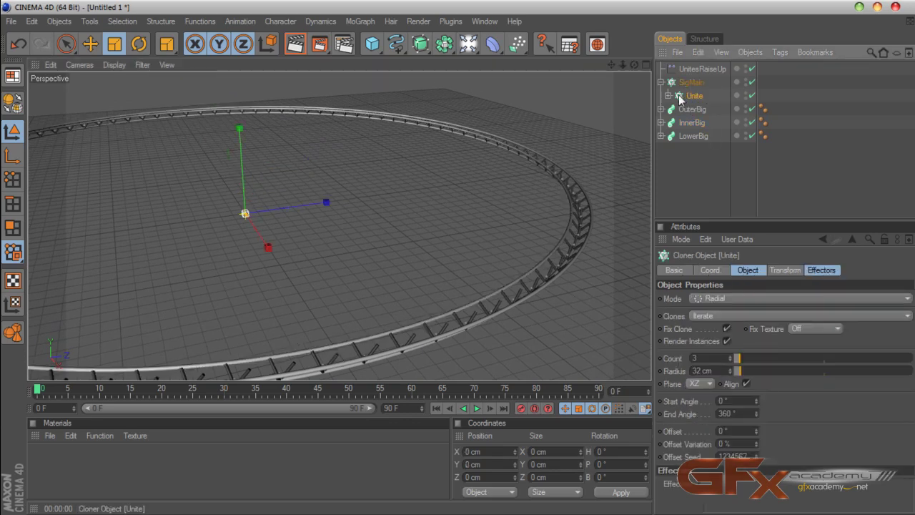
left_click(784, 271)
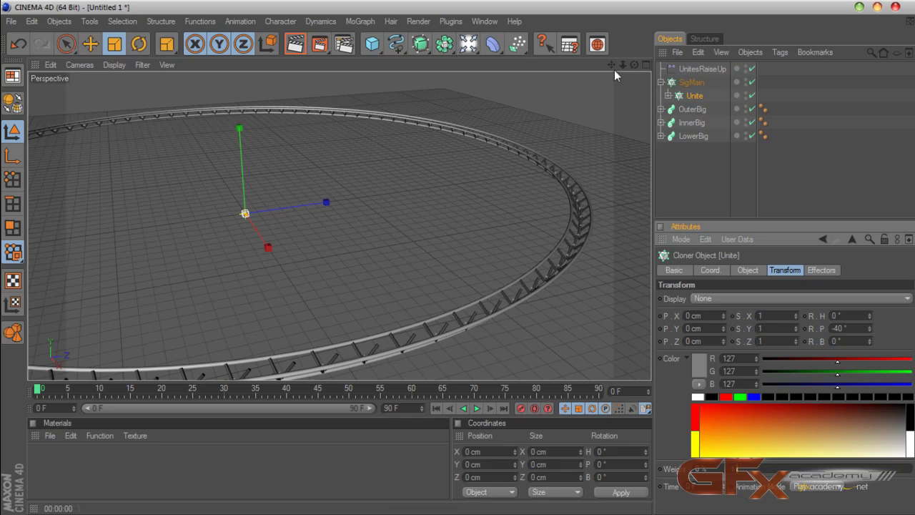
left_click_drag(612, 66, 620, 17)
scroll(572, 158, "up", 1)
scroll(571, 163, "down", 3)
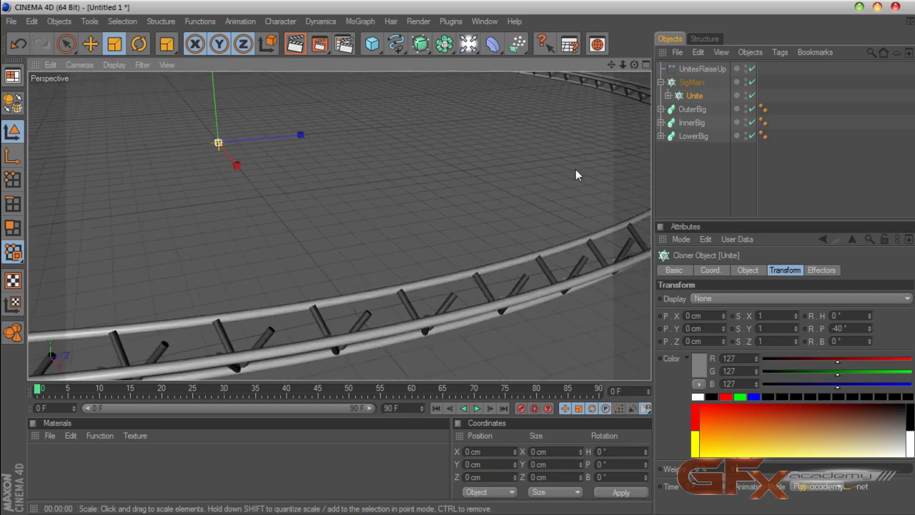
left_click_drag(634, 65, 632, 29)
scroll(576, 122, "up", 3)
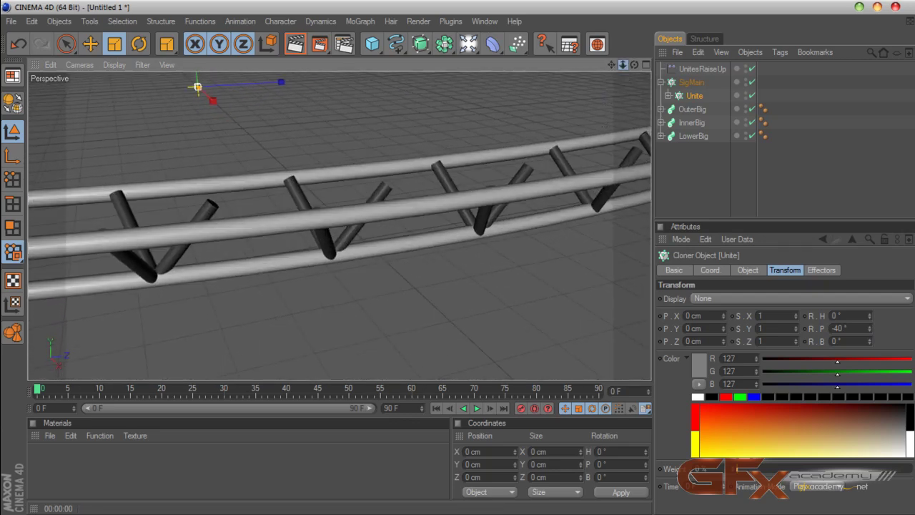
left_click_drag(634, 65, 629, 68)
Step: Scale the OuterBig ring down slightly in the top view to bring it closer to the outer strut ends
left_click(646, 65)
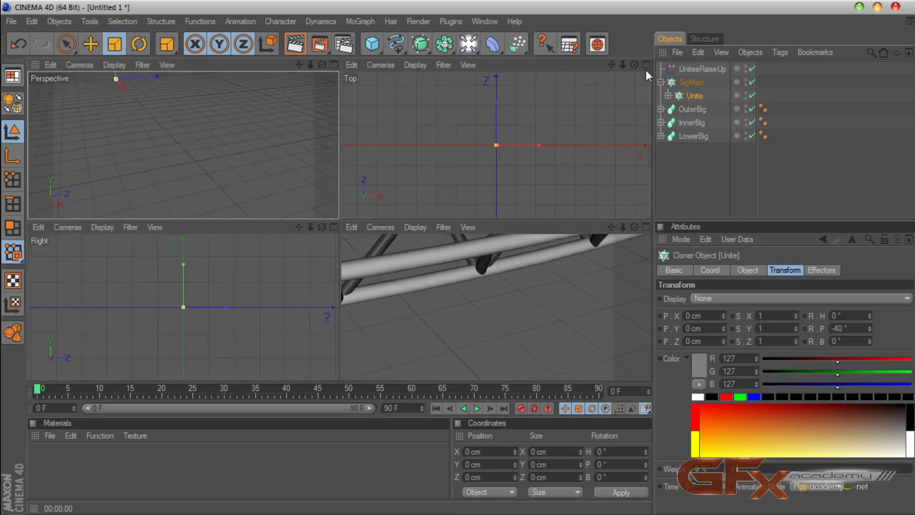
left_click(646, 66)
scroll(590, 139, "up", 2)
scroll(591, 138, "up", 7)
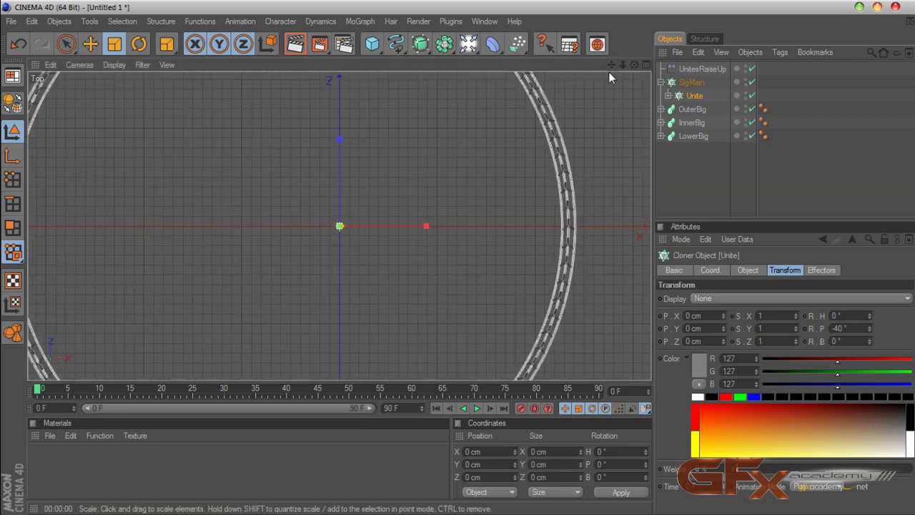
left_click_drag(611, 66, 534, 73)
scroll(560, 170, "up", 1)
scroll(562, 171, "up", 4)
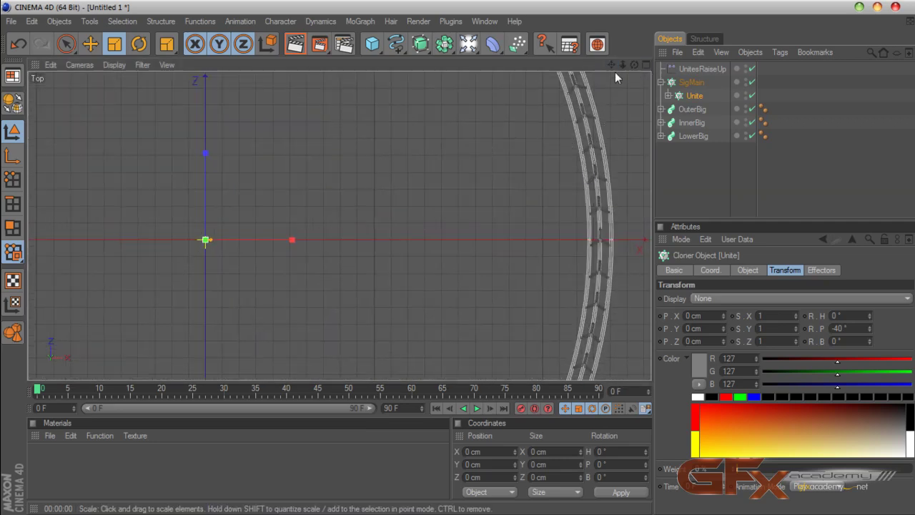
left_click_drag(611, 65, 508, 85)
scroll(596, 171, "up", 7)
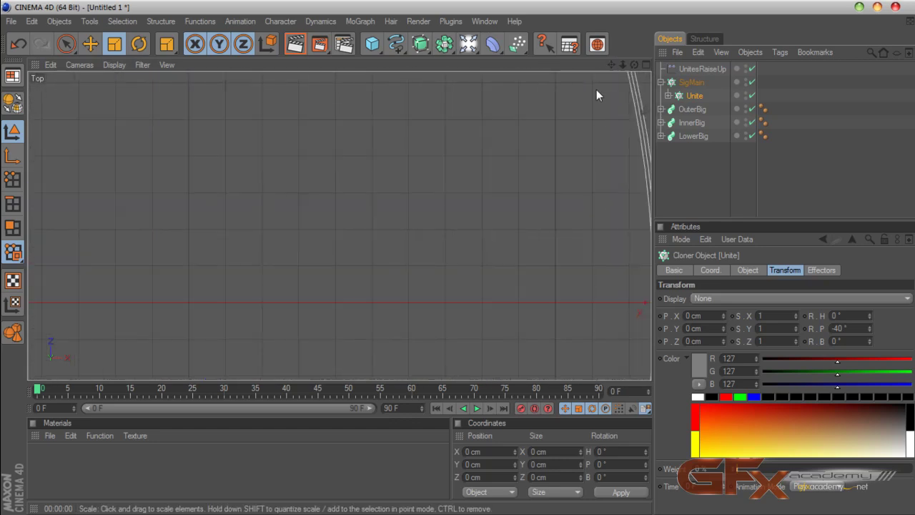
left_click_drag(611, 65, 365, 86)
scroll(628, 108, "up", 3)
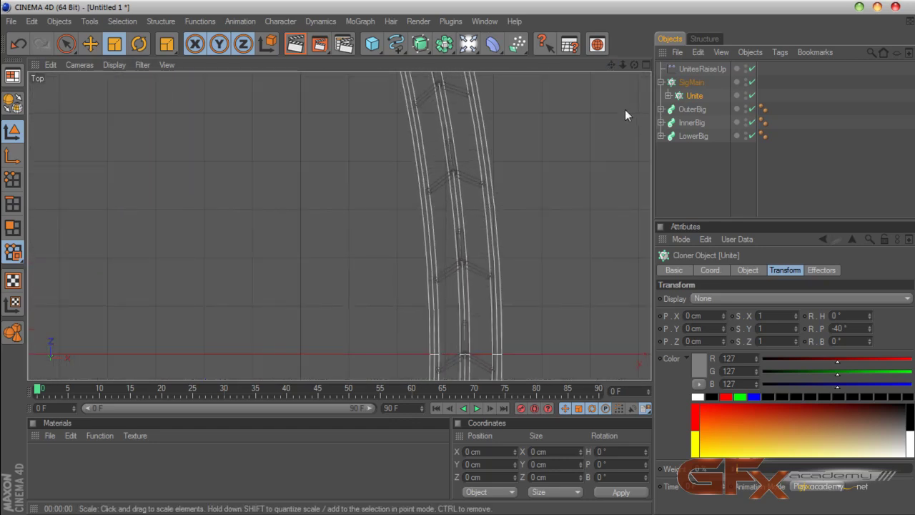
scroll(622, 114, "up", 2)
left_click(548, 221)
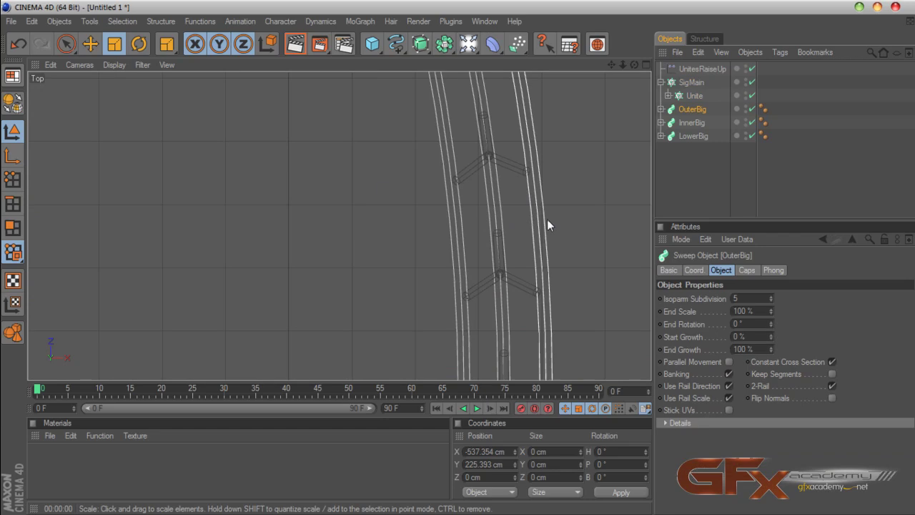
left_click_drag(311, 209, 304, 209)
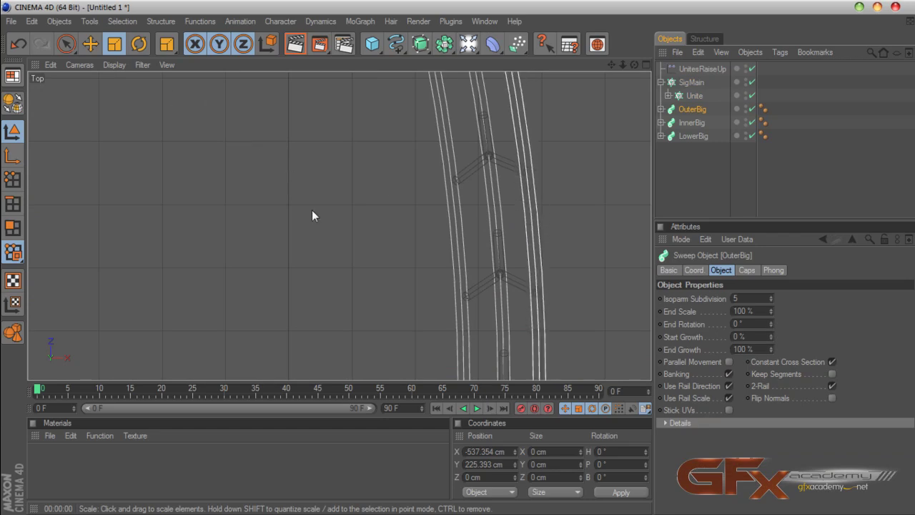
Step: Scale the InnerBig ring up slightly towards the inner strut ends and check the fit in perspective
left_click(688, 122)
left_click_drag(353, 208, 340, 208)
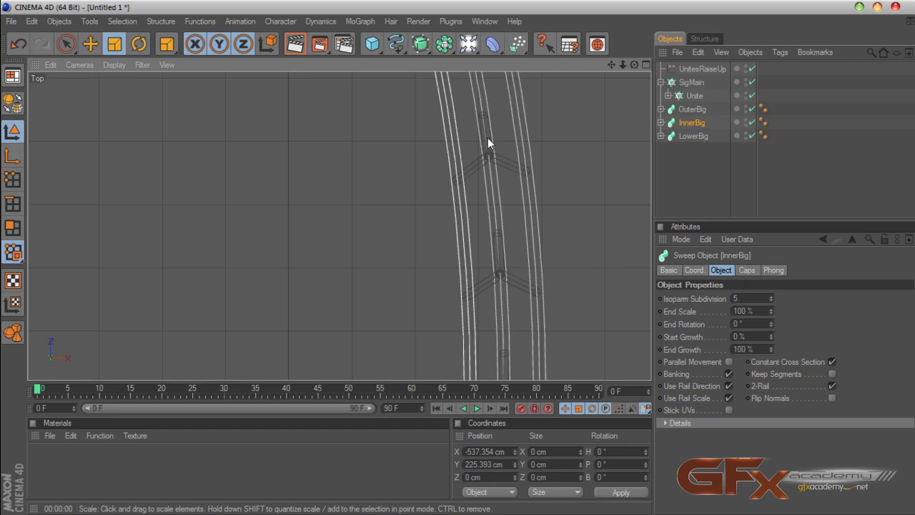
left_click(646, 65)
key("h")
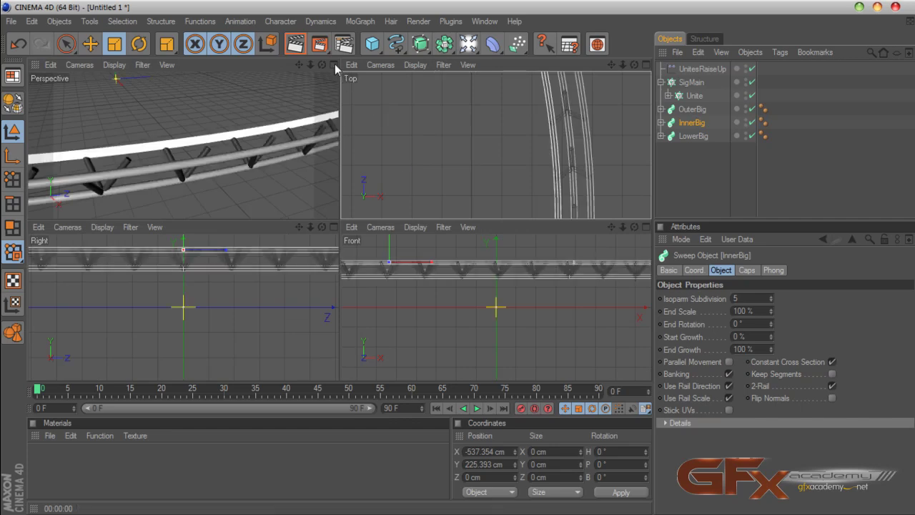
left_click(334, 64)
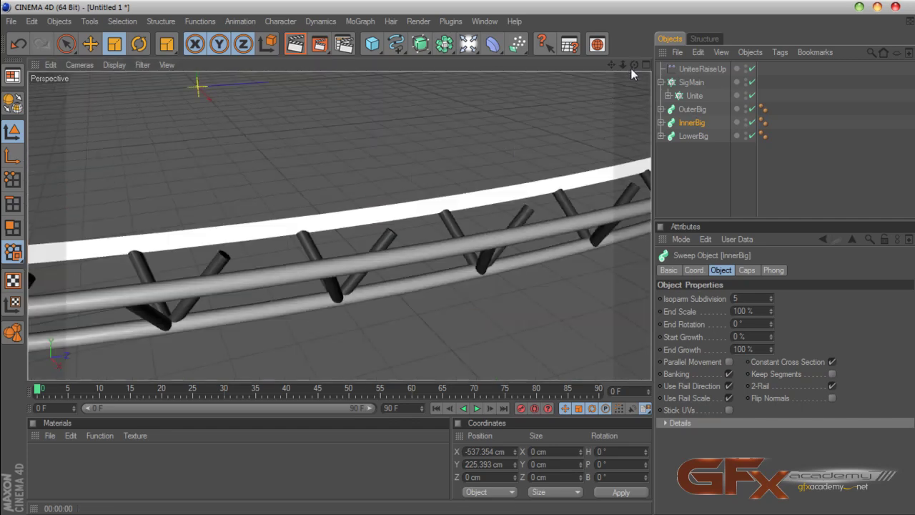
mouse_move(634, 65)
left_mouse_down()
mouse_move(634, 45)
mouse_move(634, 89)
mouse_move(635, 62)
mouse_move(645, 62)
left_mouse_up()
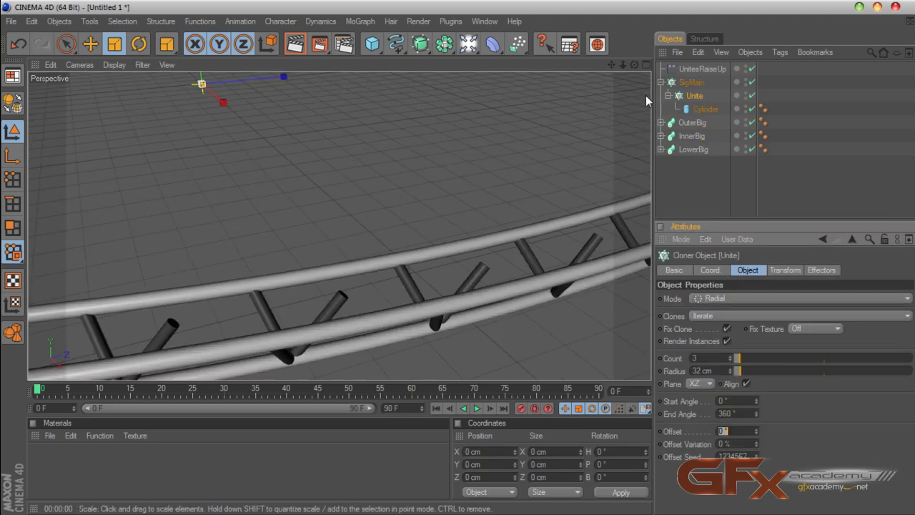
Step: Set the radial offset of the Unite cloner to 29° to rotate the three struts in the top view
left_click(679, 98)
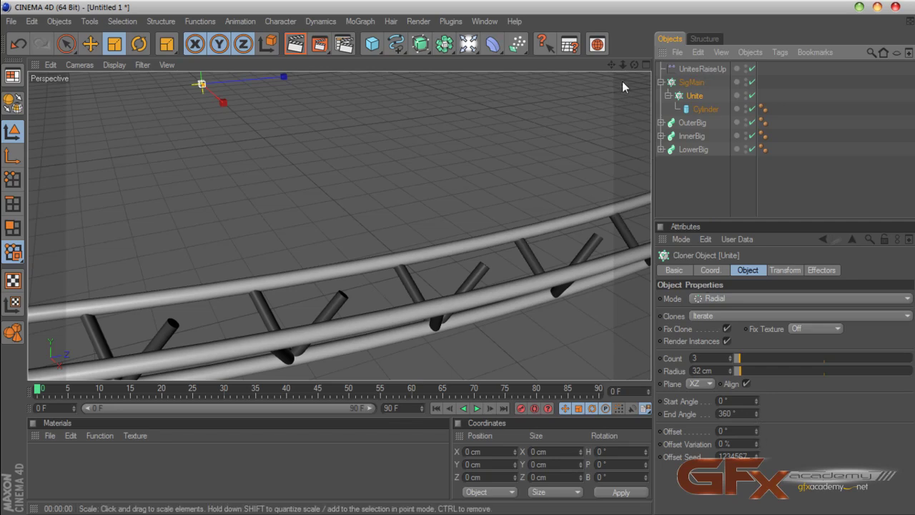
left_click(645, 65)
left_click(645, 65)
scroll(613, 134, "up", 3)
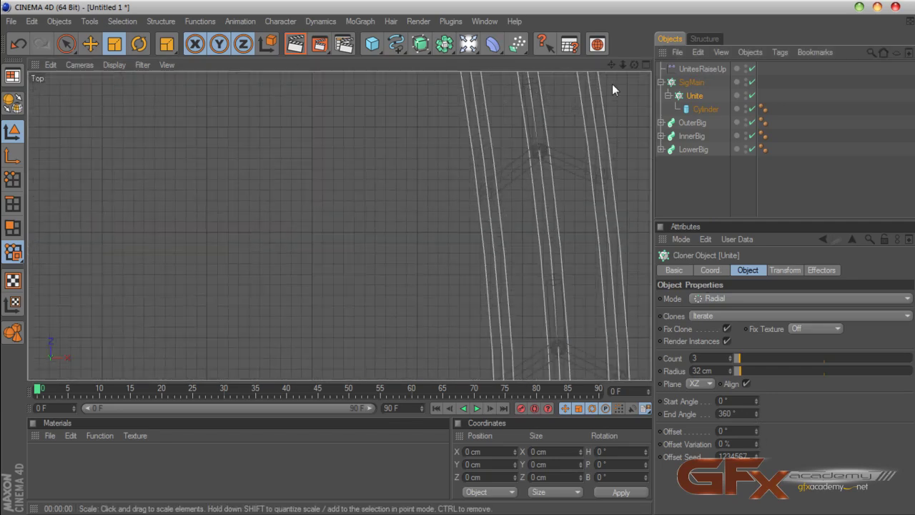
left_click_drag(611, 65, 512, 158)
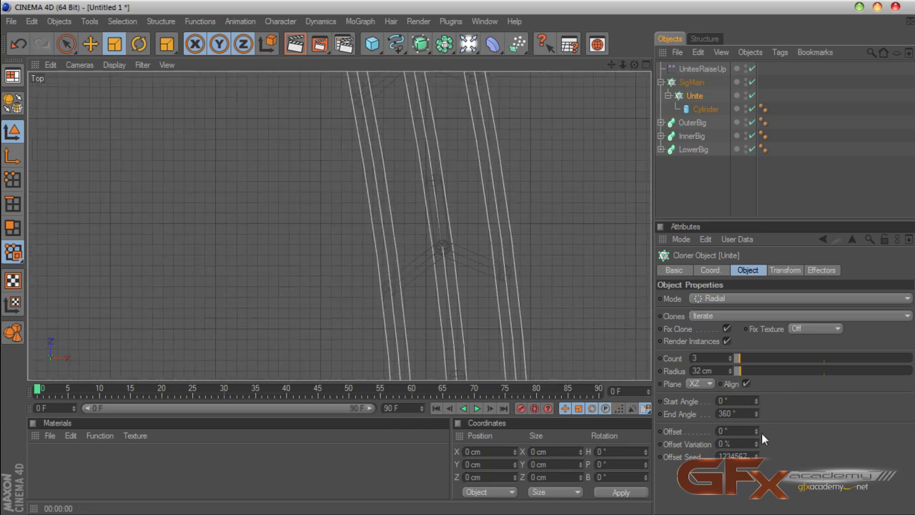
left_click_drag(756, 430, 756, 411)
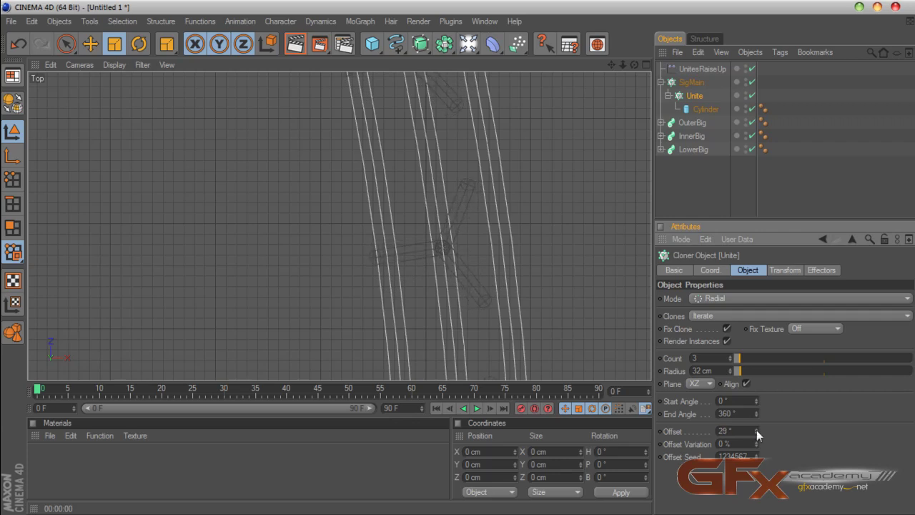
Step: Scale the InnerBig and OuterBig rings down slightly in the top view to fit the rotated struts
left_click(701, 135)
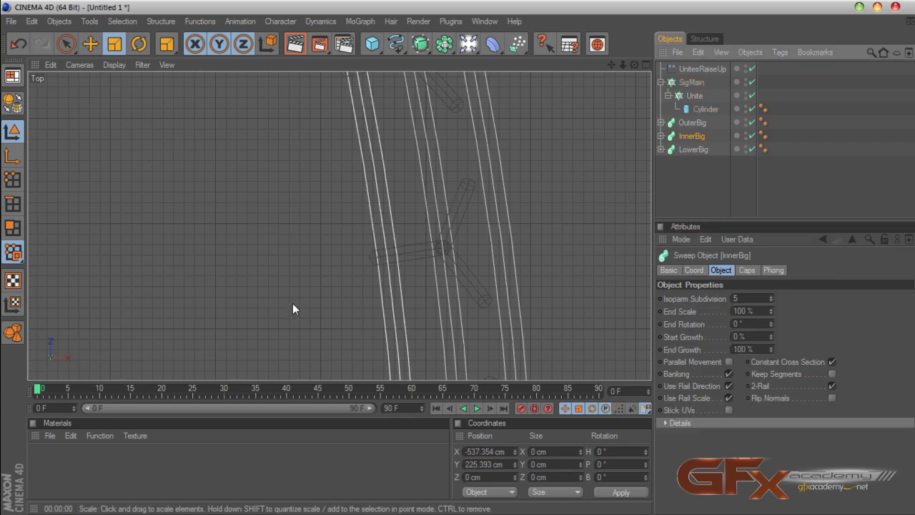
left_click_drag(292, 303, 282, 303)
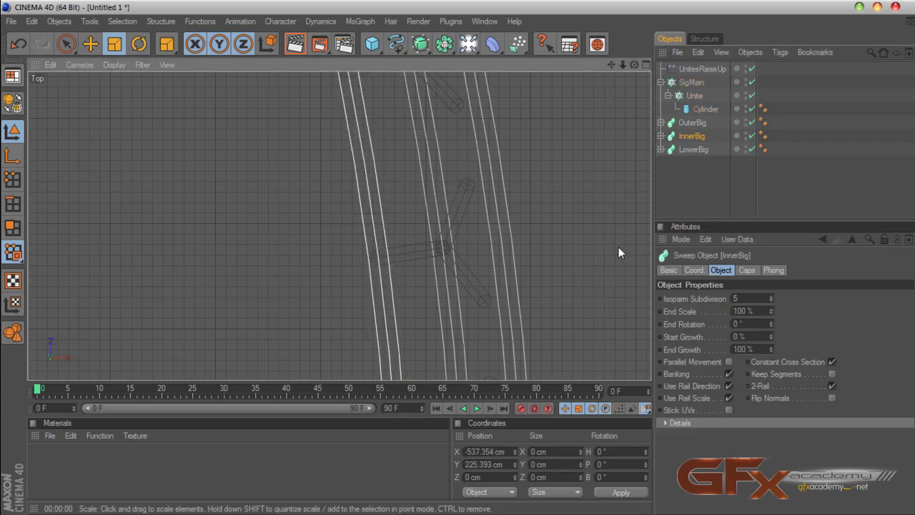
left_click(686, 123)
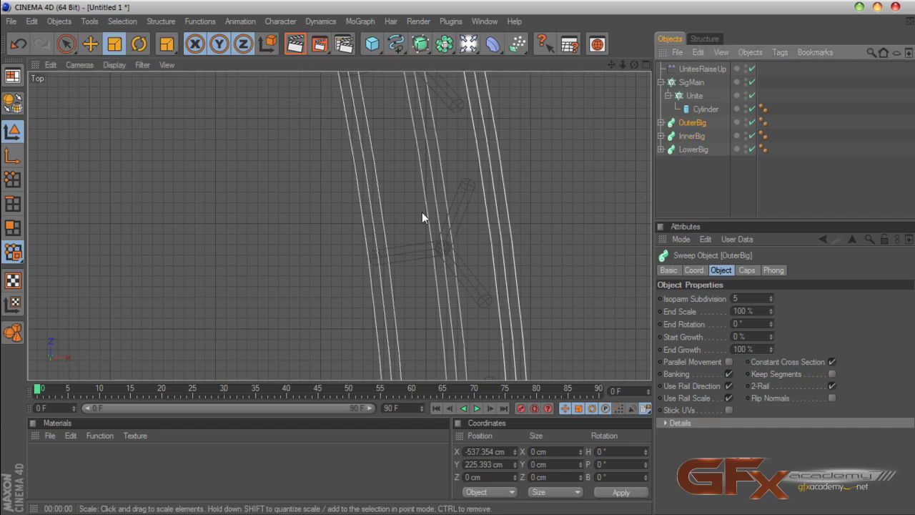
left_click_drag(331, 236, 316, 236)
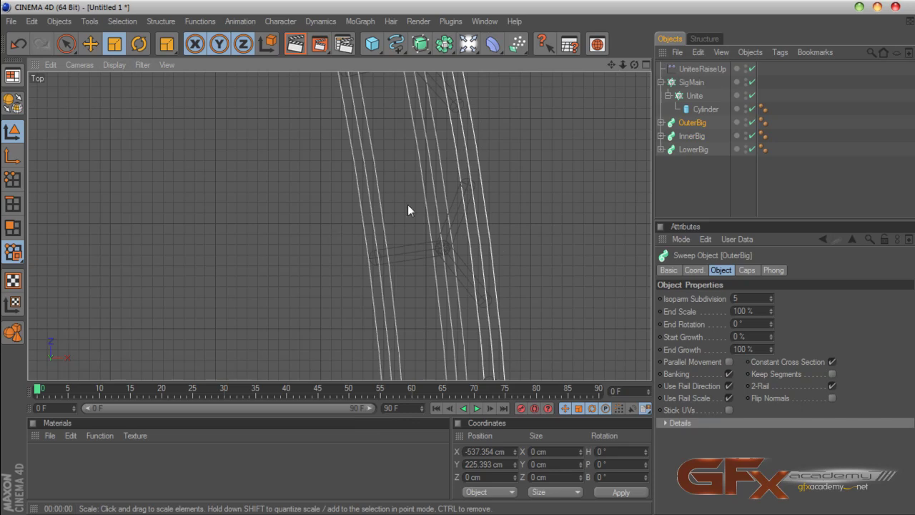
left_click_drag(611, 65, 604, 254)
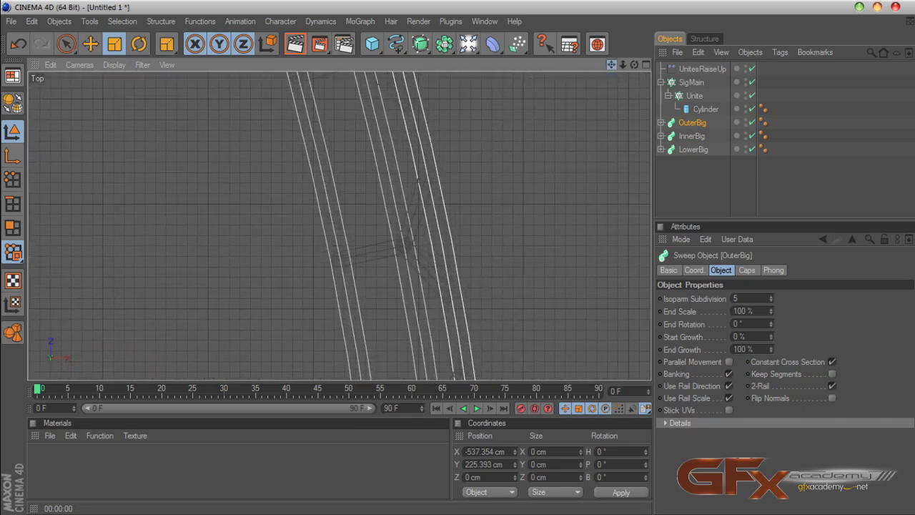
left_click_drag(568, 65, 551, 65)
mouse_move(611, 64)
left_mouse_down()
mouse_move(682, 288)
mouse_move(718, 348)
mouse_move(612, 65)
left_mouse_up()
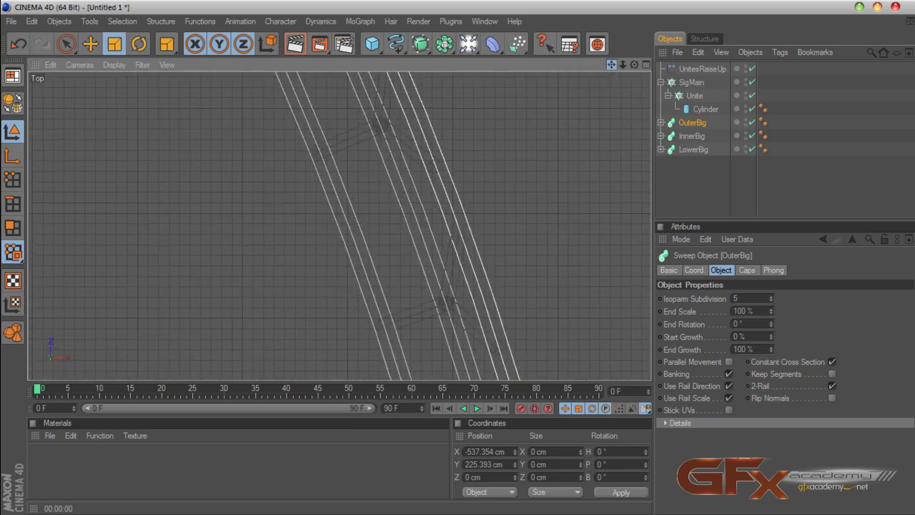
Step: Set the radial offset of the Unite cloner to 30°
left_click(694, 96)
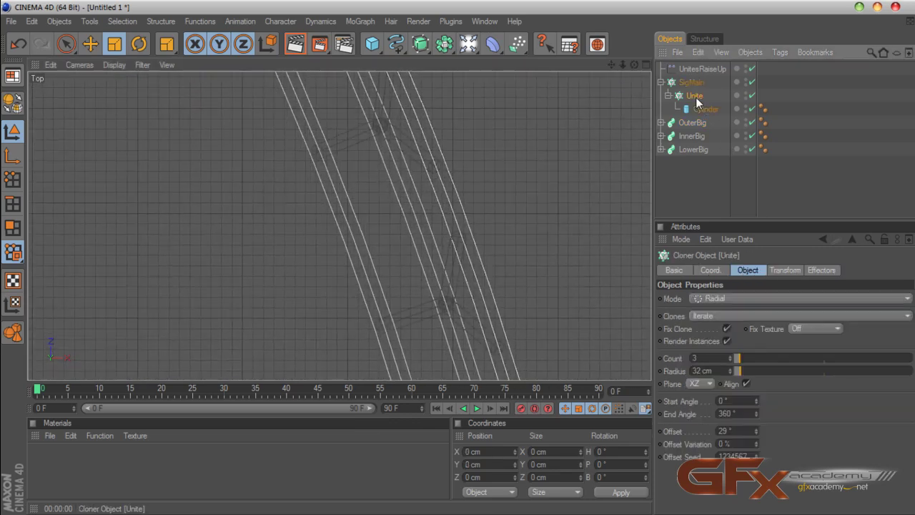
left_click(756, 429)
mouse_move(756, 429)
left_mouse_down()
mouse_move(758, 443)
mouse_move(757, 435)
left_mouse_up()
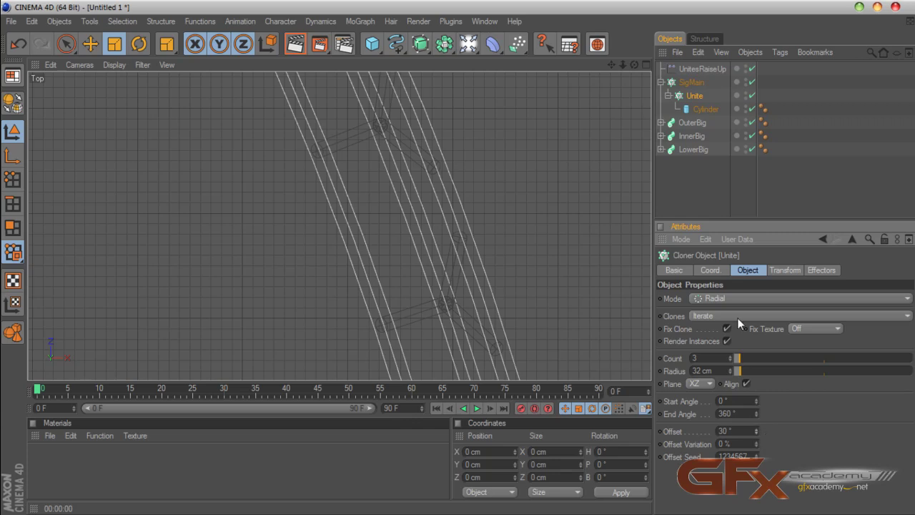
Step: Examine in perspective, from several angles and distances, how the rotated struts meet the upper and lower rings
left_click(645, 65)
left_click(338, 63)
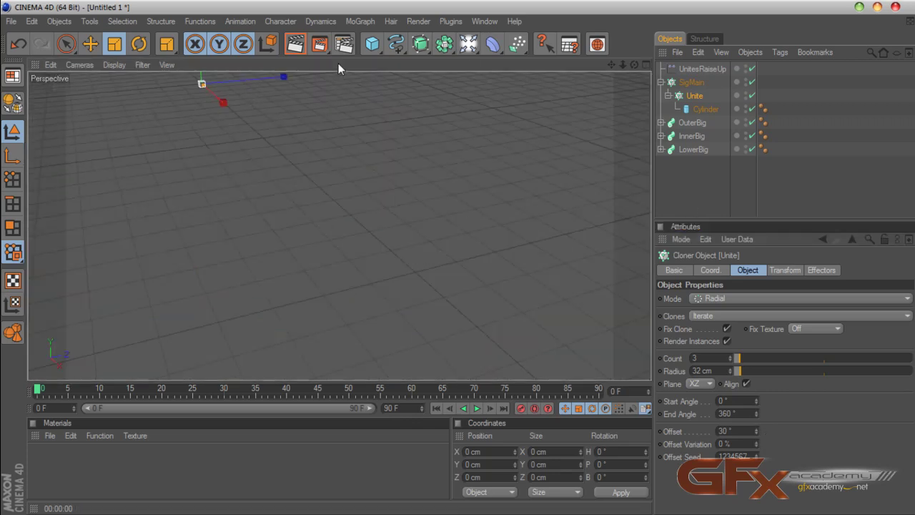
scroll(593, 143, "down", 3)
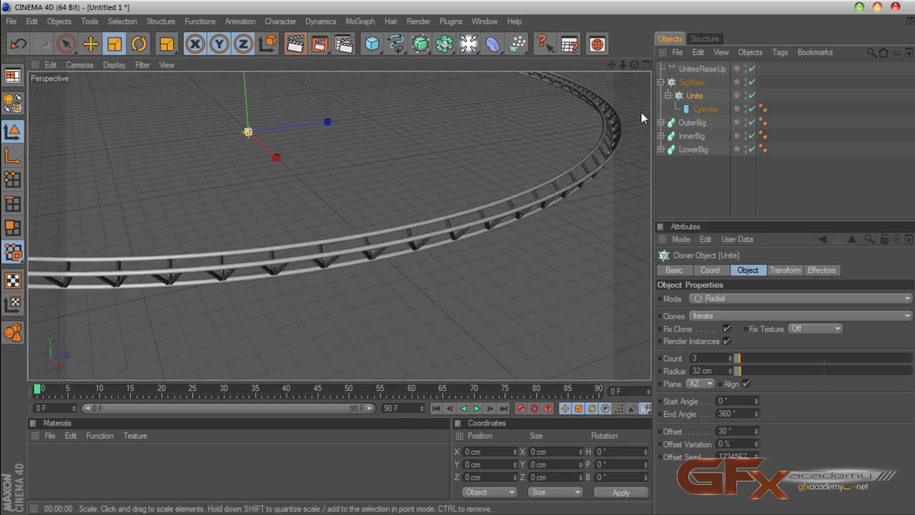
left_click_drag(634, 64, 593, 43)
scroll(511, 139, "up", 5)
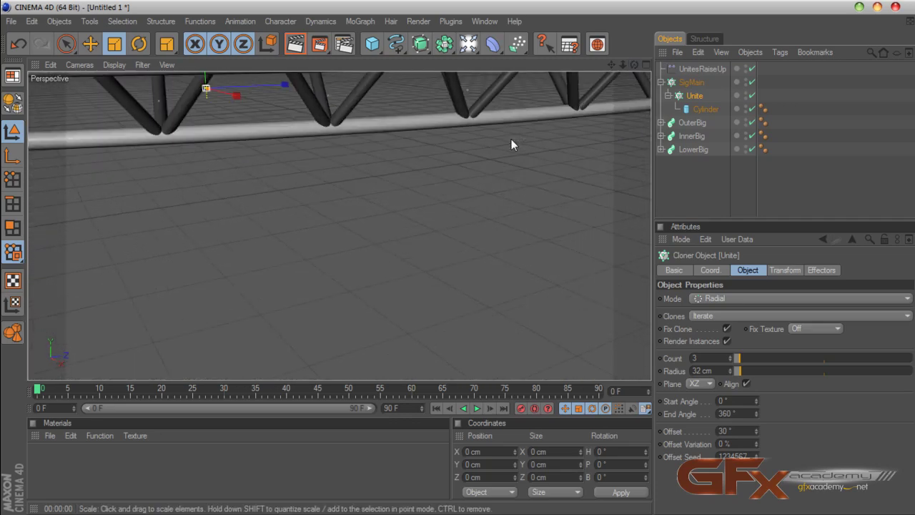
scroll(593, 104, "down", 5)
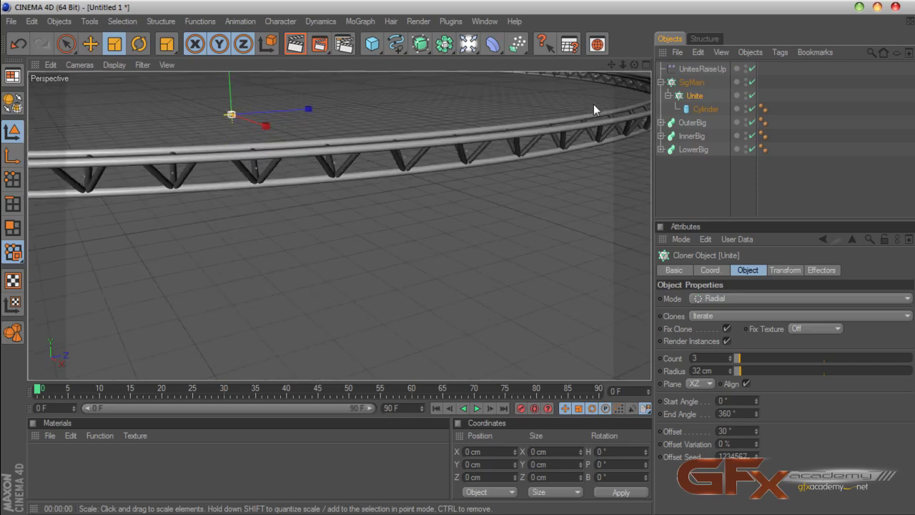
left_click_drag(634, 65, 554, 87)
left_click_drag(600, 146, 600, 156)
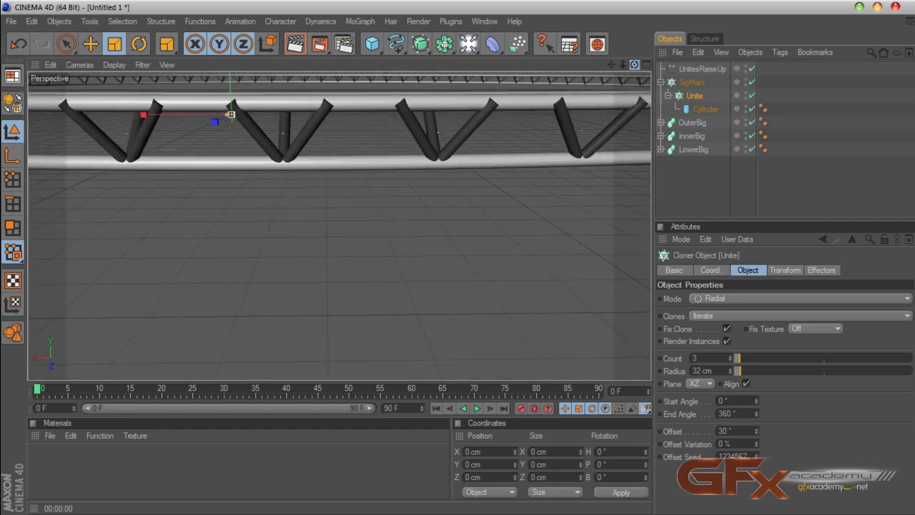
left_click_drag(634, 65, 632, 79)
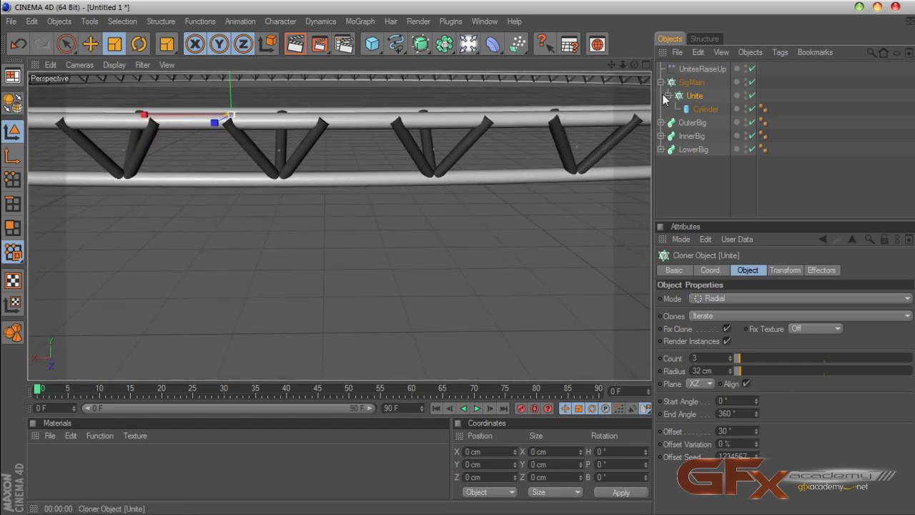
Step: Set the radius of OuterBig's Profile circle to 14 cm to thicken the ring around the strut ends
left_click(693, 148)
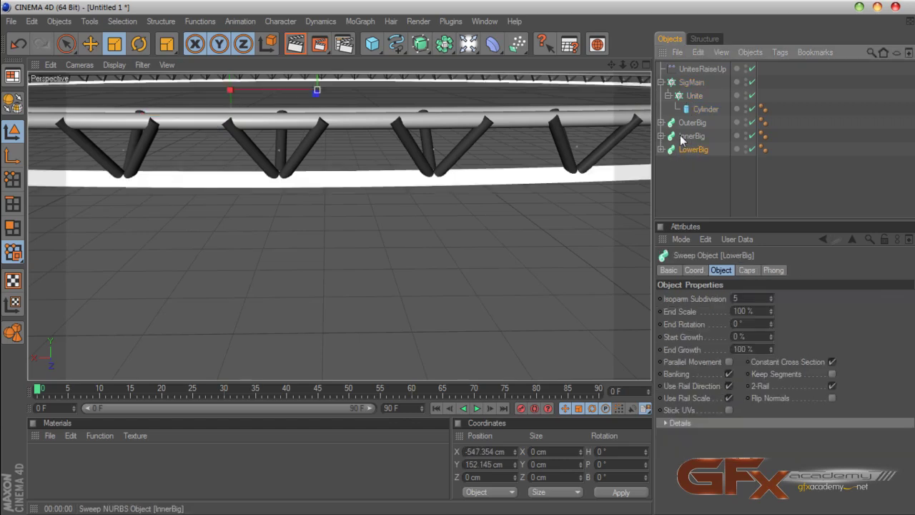
left_click(683, 124)
left_click(662, 123)
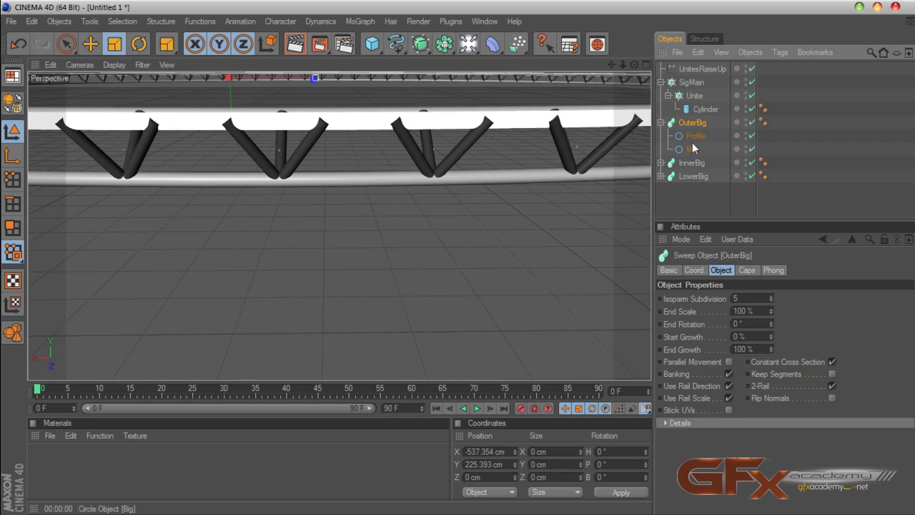
left_click(695, 136)
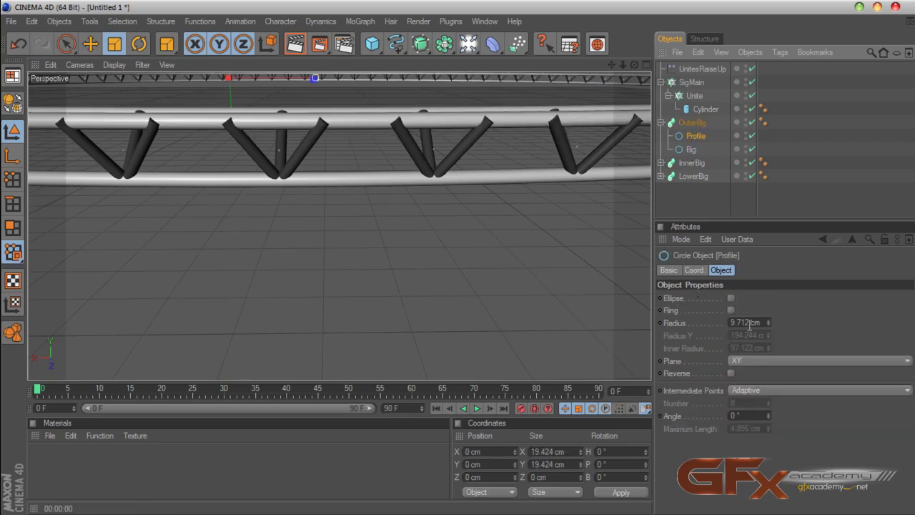
left_click_drag(762, 323, 712, 328)
type("10")
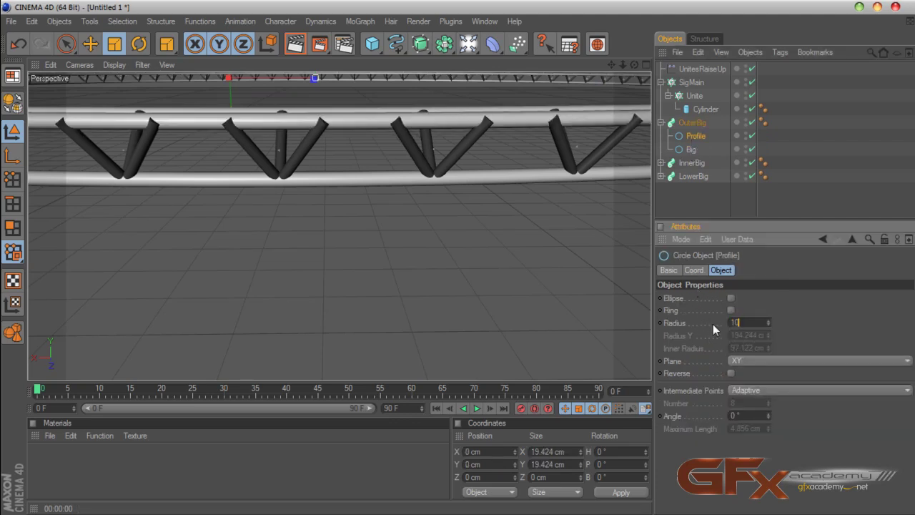
key("Return")
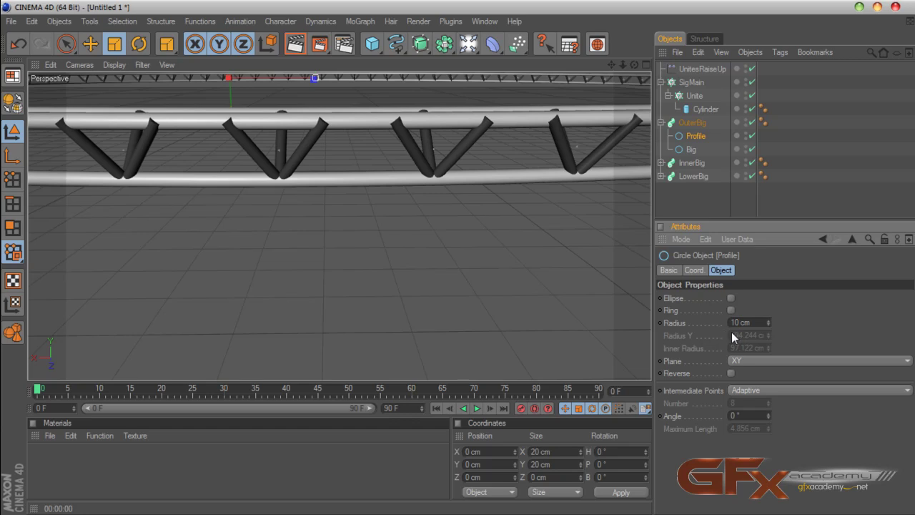
left_click(768, 320)
left_click(768, 320)
left_click(768, 320)
left_click(768, 320)
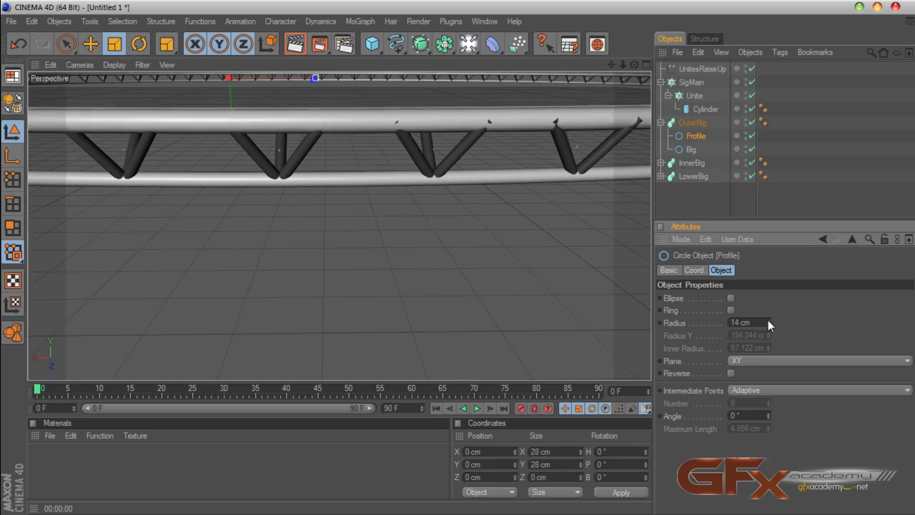
Step: Increase the radius of OuterBig's Profile circle to 16 cm so the ring covers the strut ends
left_click(768, 320)
left_click(768, 320)
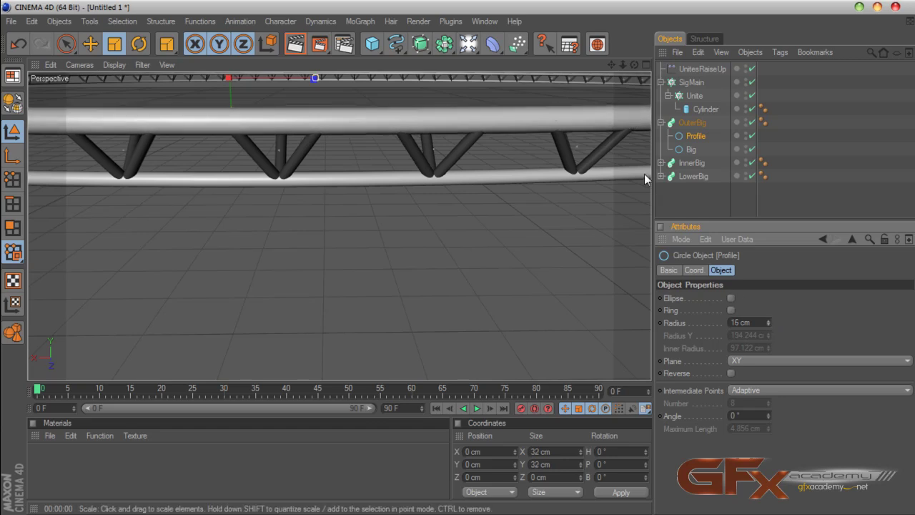
scroll(608, 177, "down", 3)
scroll(575, 184, "up", 2)
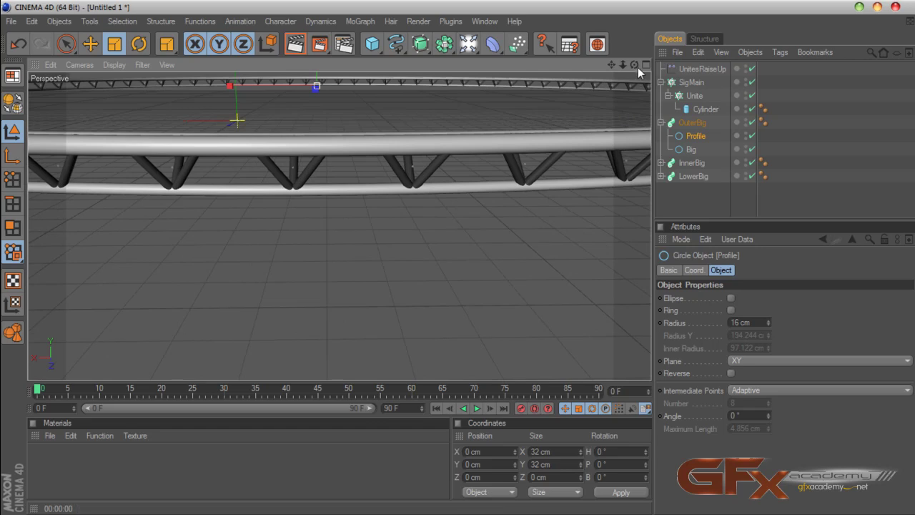
left_click_drag(637, 67, 635, 74)
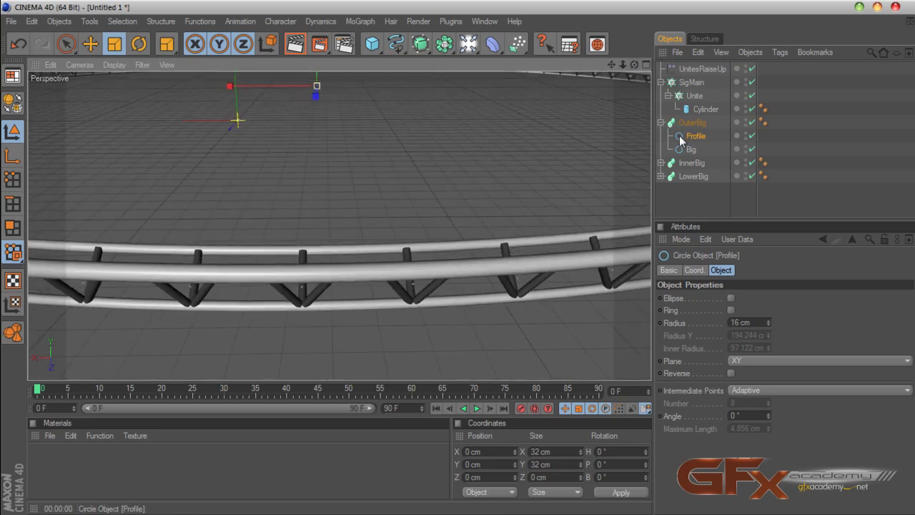
Step: Set the radius of InnerBig's Profile circle to 16 cm
left_click(690, 163)
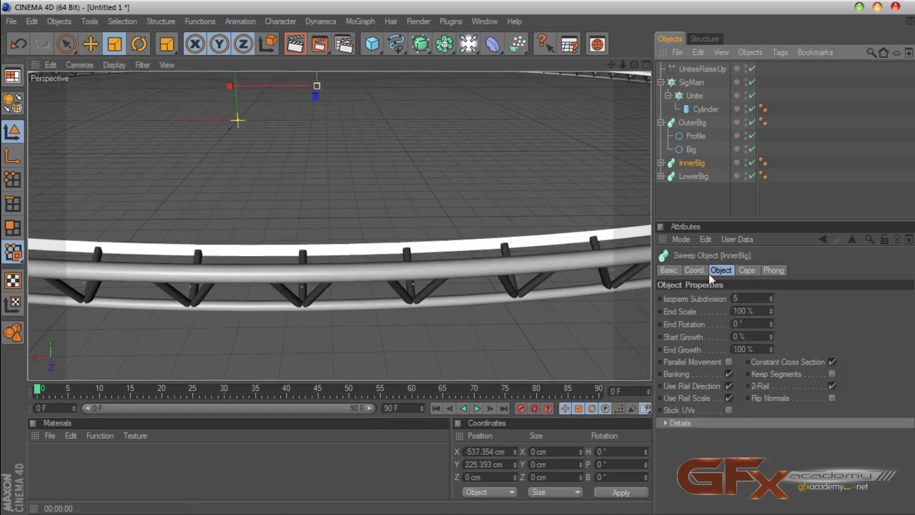
left_click(685, 175)
left_click(685, 127)
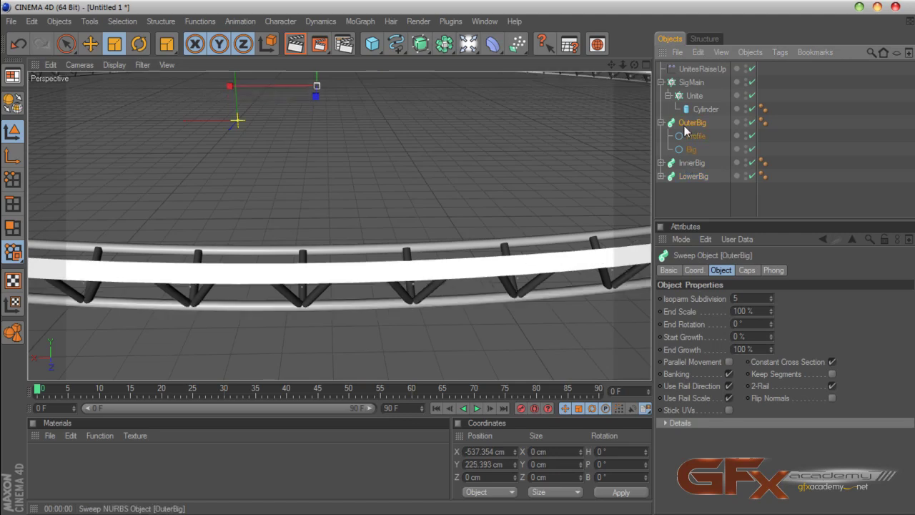
left_click(693, 137)
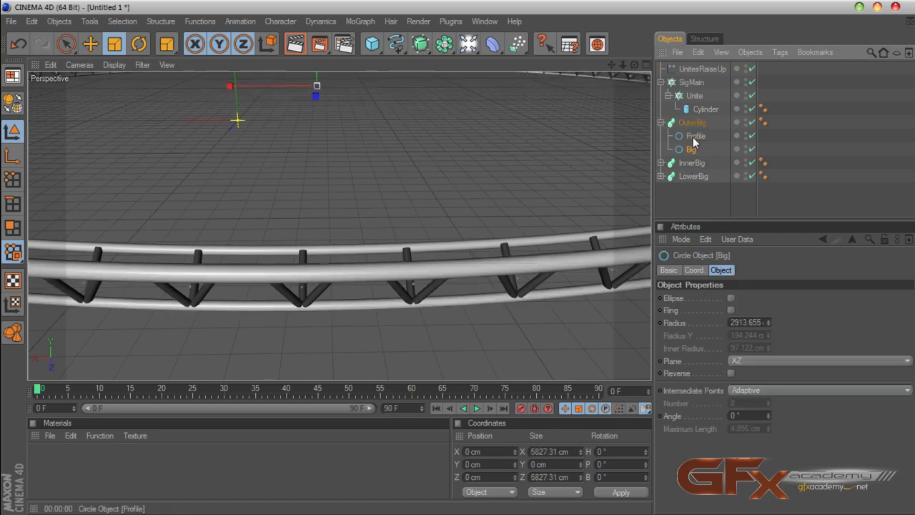
left_click(660, 163)
left_click(694, 176)
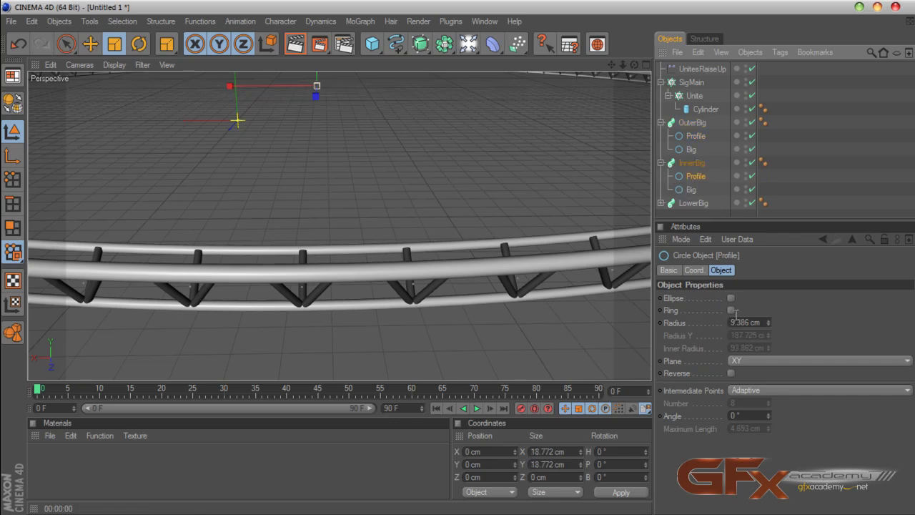
left_click(747, 322)
type("1")
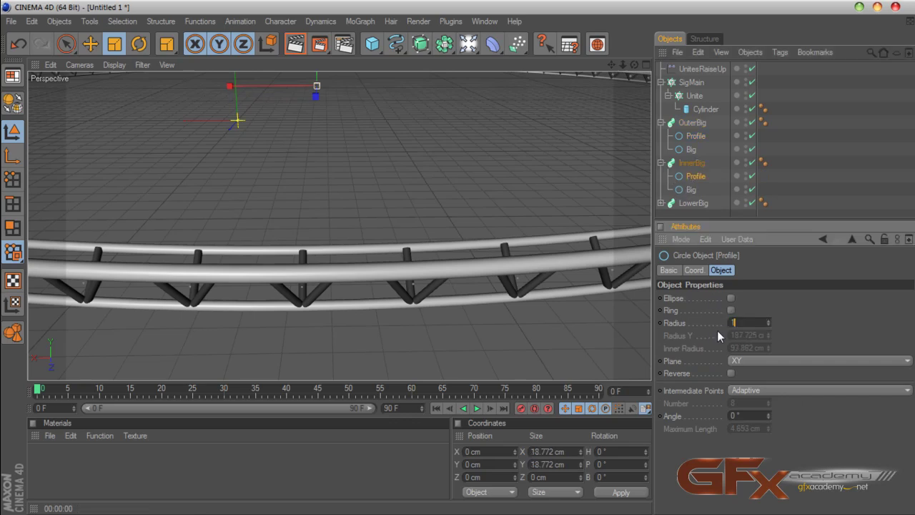
type("6")
key("Return")
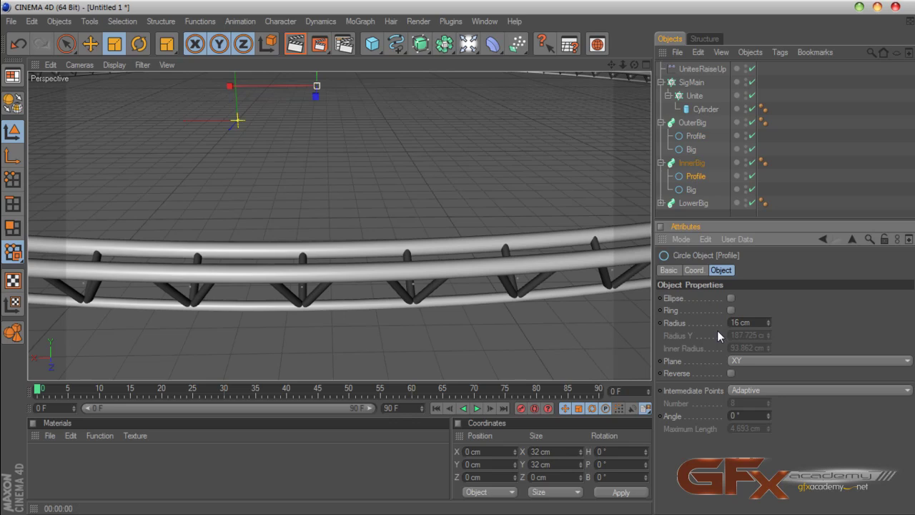
Step: Set the radius of LowerBig's Profile circle to 16 cm
left_click(661, 202)
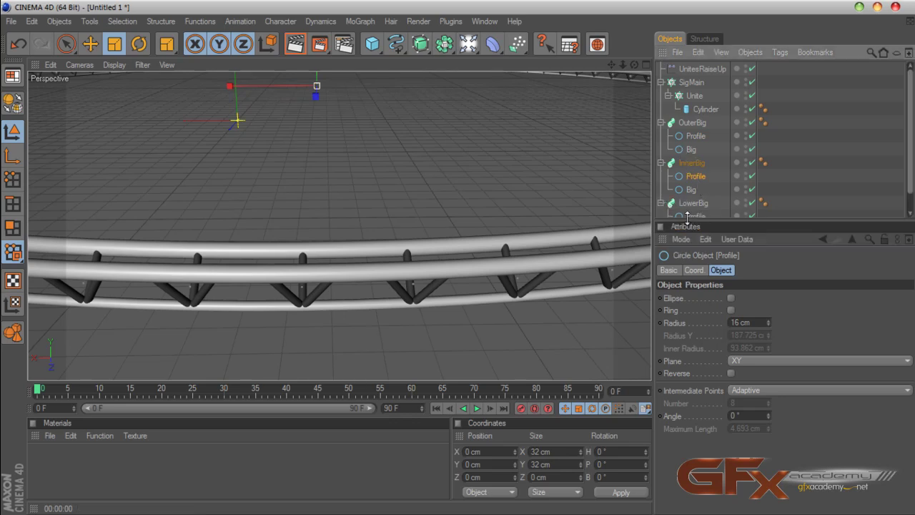
left_click(725, 184)
scroll(726, 184, "down", 1)
left_click(696, 197)
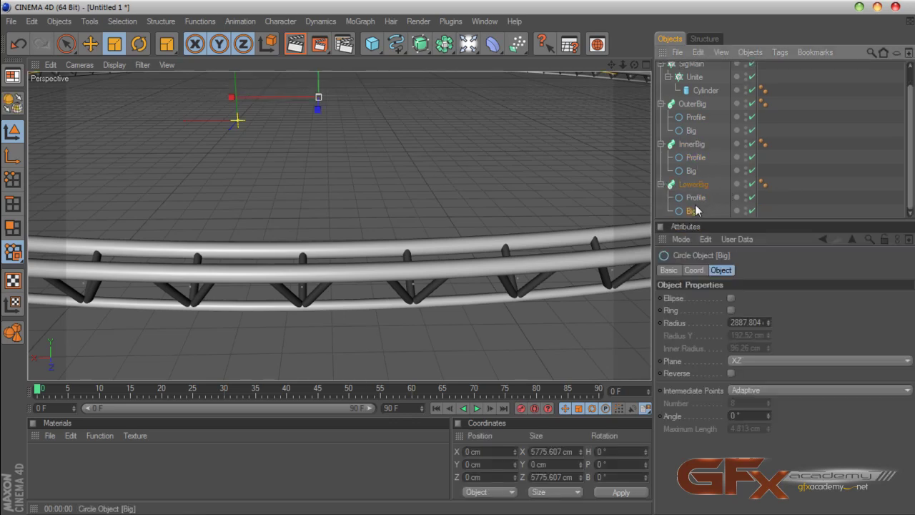
double_click(762, 323)
type("16")
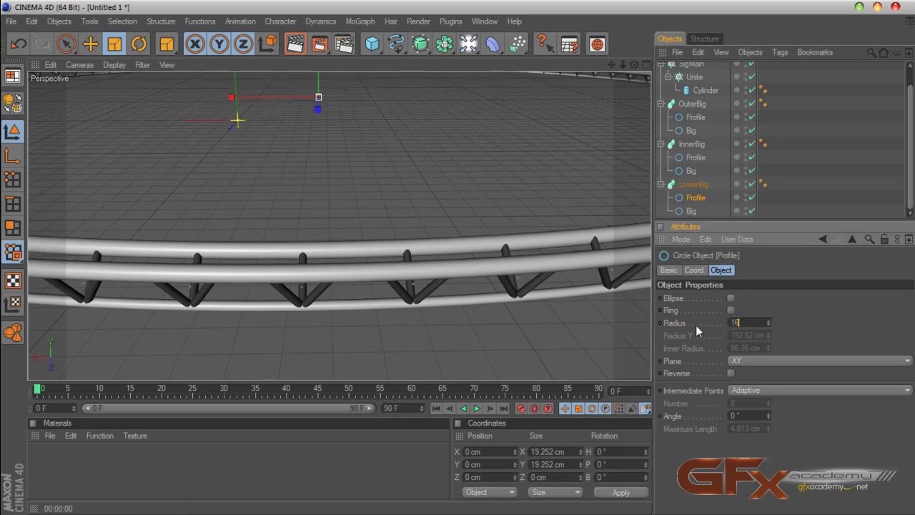
key("Return")
Step: Reduce the radius of LowerBig's Profile circle to 10 cm, judging the fit close up where the struts meet the ring
scroll(552, 262, "down", 3)
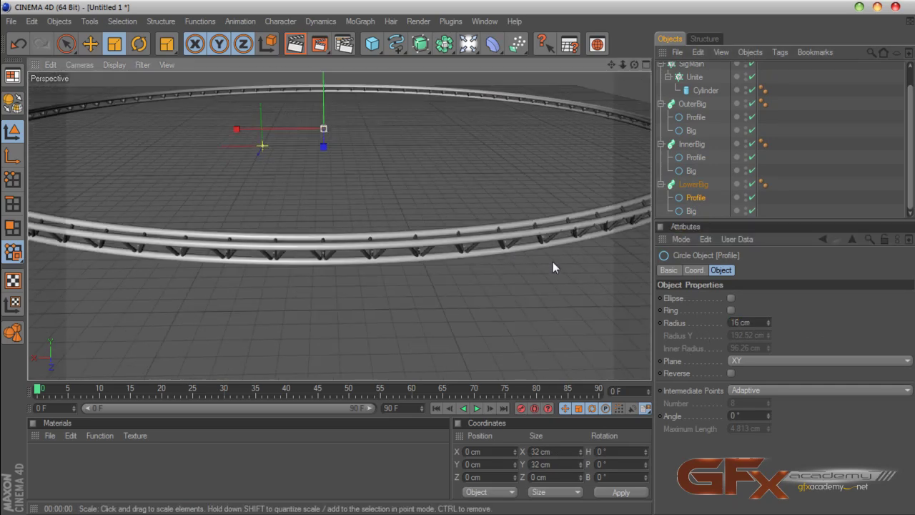
mouse_move(634, 64)
left_mouse_down()
mouse_move(634, 97)
mouse_move(622, 52)
mouse_move(608, 90)
mouse_move(589, 103)
mouse_move(638, 70)
mouse_move(634, 57)
left_mouse_up()
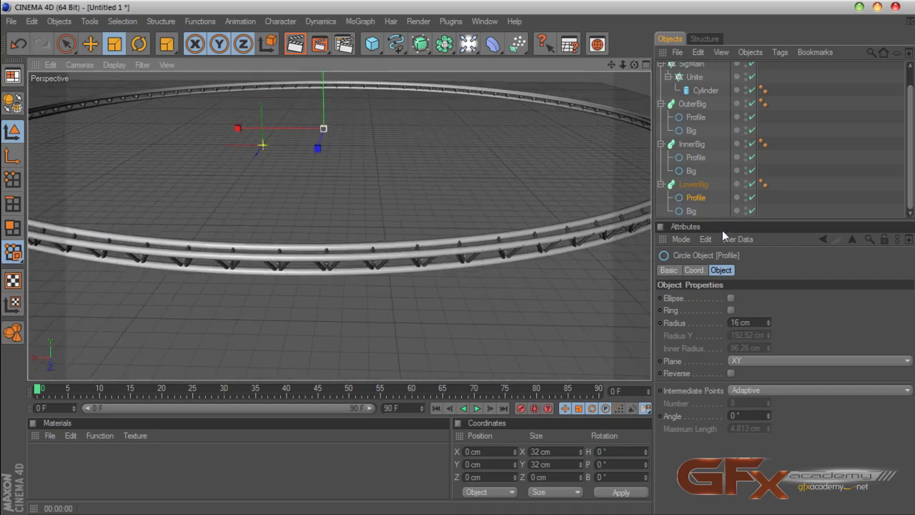
scroll(520, 223, "up", 5)
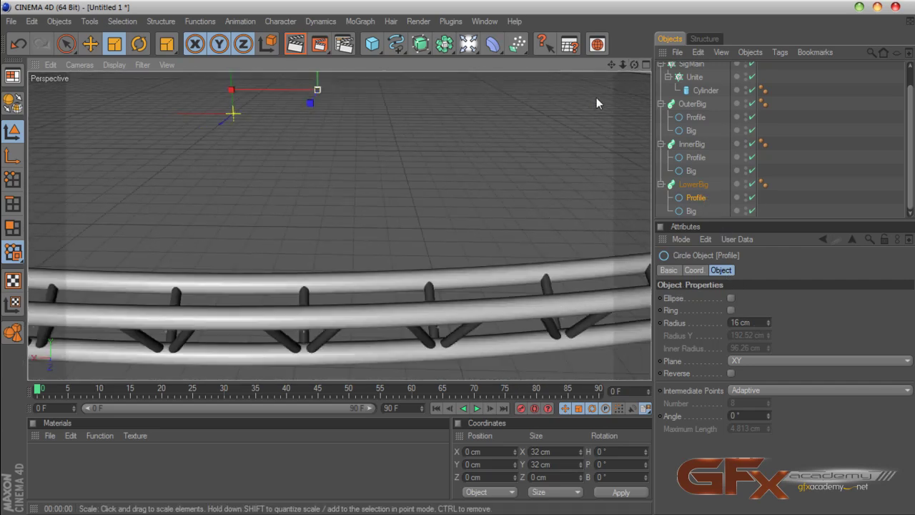
left_click_drag(611, 65, 637, 143)
scroll(570, 121, "up", 4)
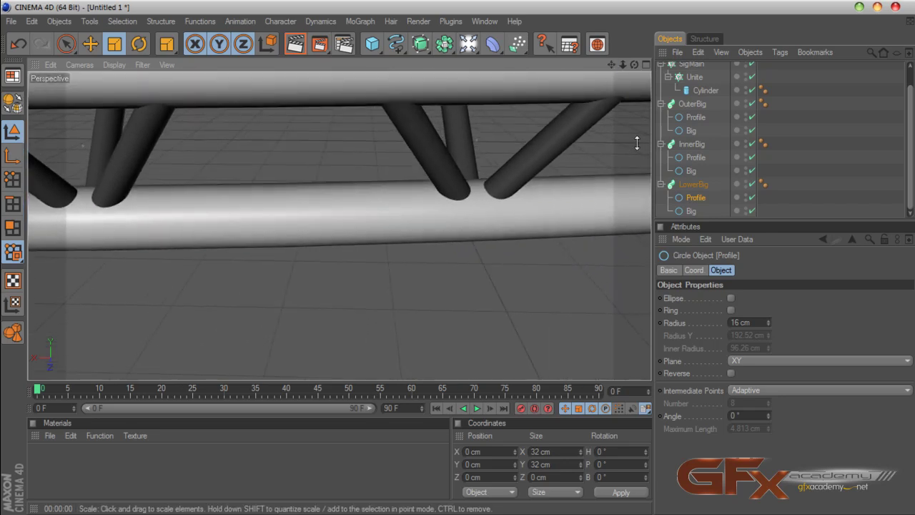
left_click(769, 323)
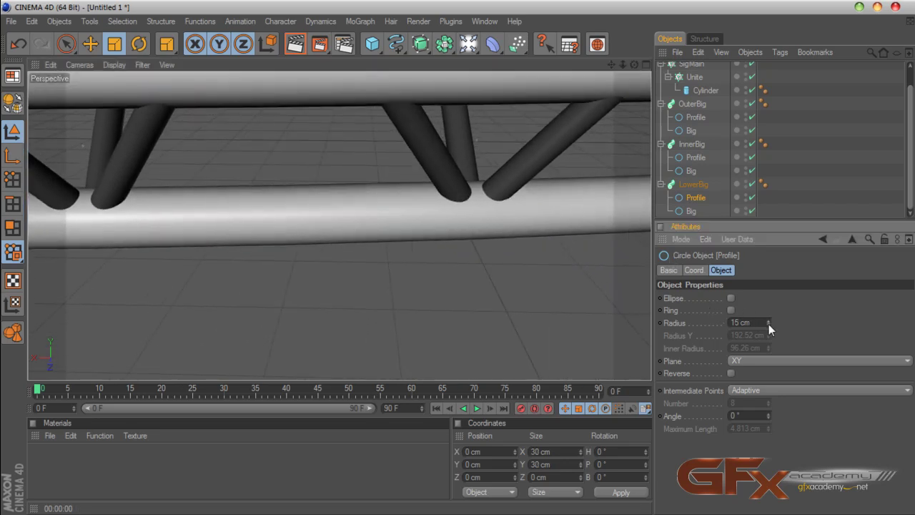
left_click(768, 324)
left_click(768, 324)
left_click(768, 324)
left_click(768, 323)
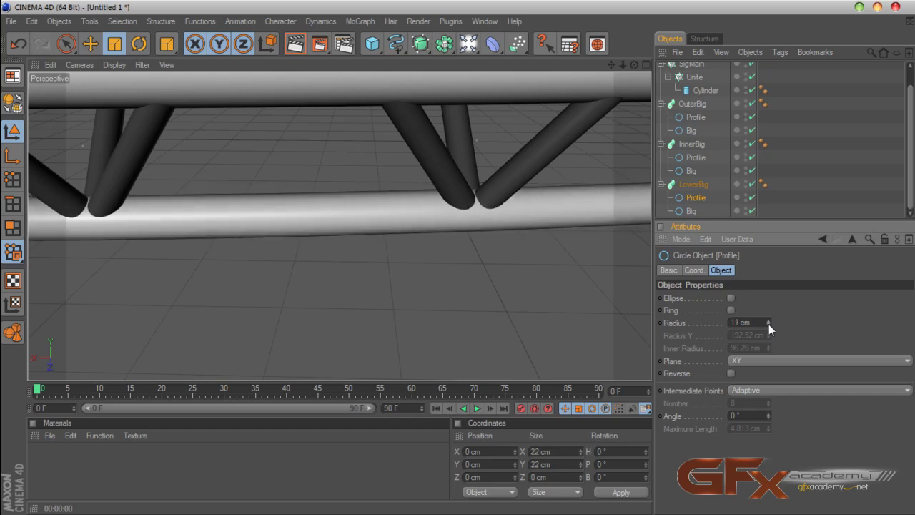
left_click(768, 324)
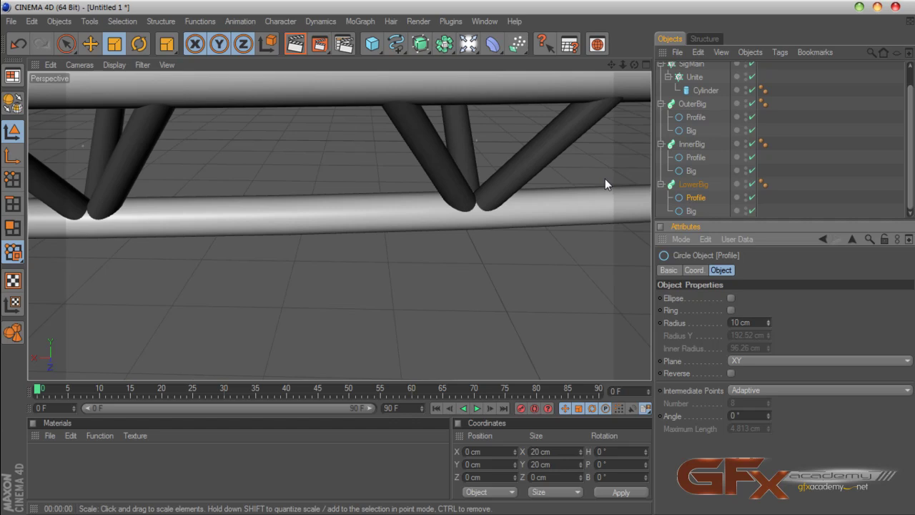
Step: Reduce the radius of InnerBig's Profile circle to 12 cm
scroll(605, 180, "down", 2)
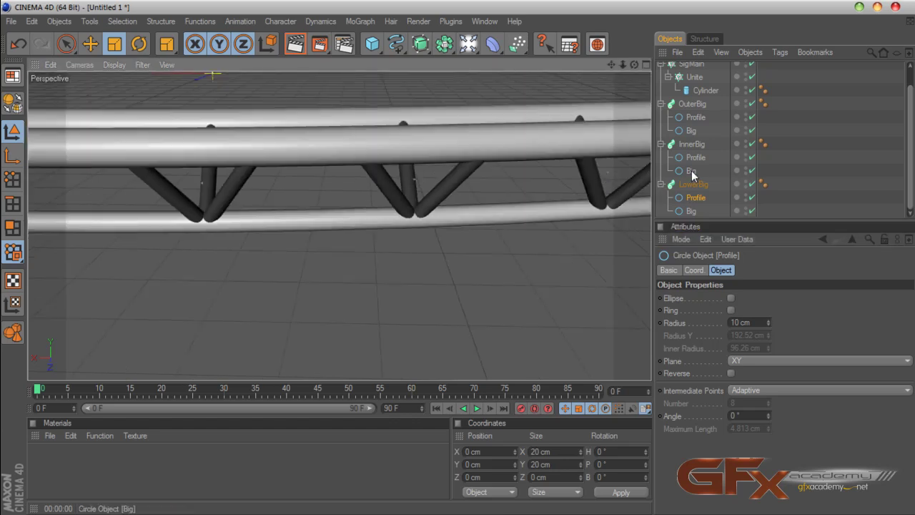
left_click(695, 157)
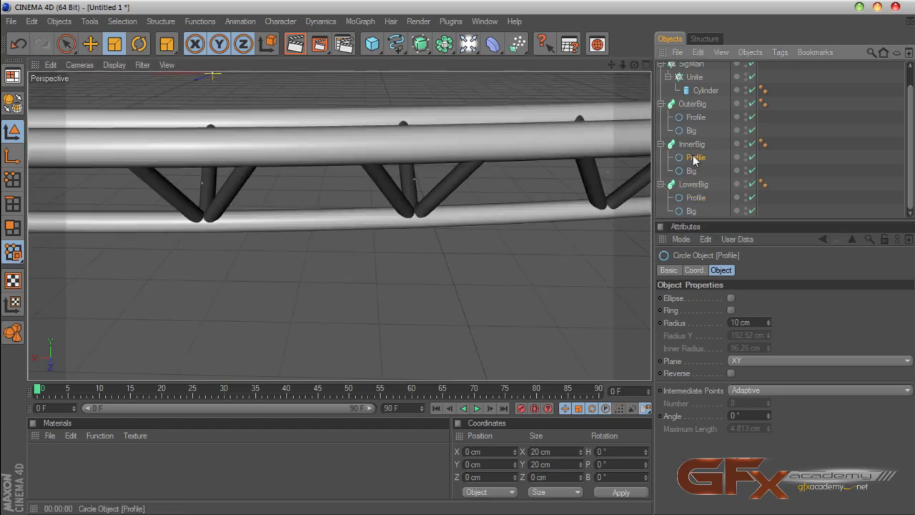
left_click(768, 325)
left_click(768, 324)
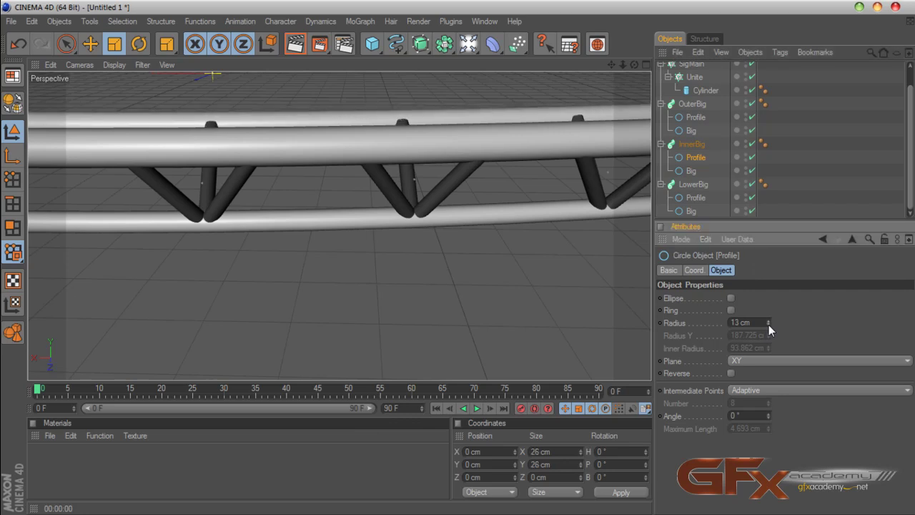
left_click(769, 325)
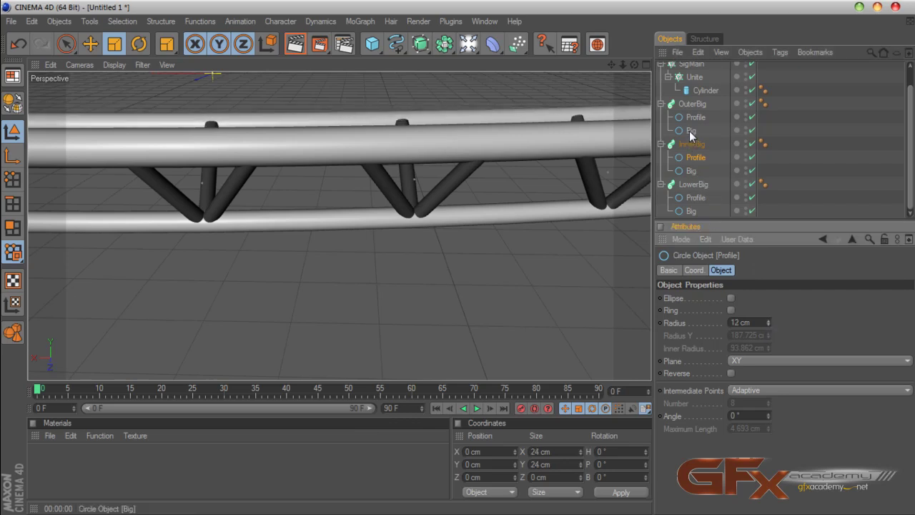
Step: Reduce the radius of OuterBig's Profile circle to 12 cm
left_click(695, 118)
left_click(769, 326)
left_click(768, 326)
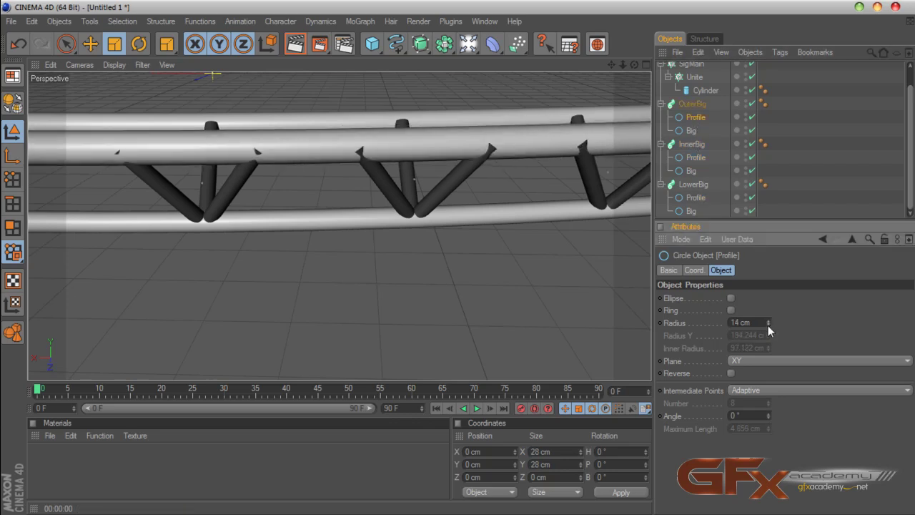
left_click(769, 325)
left_click(769, 326)
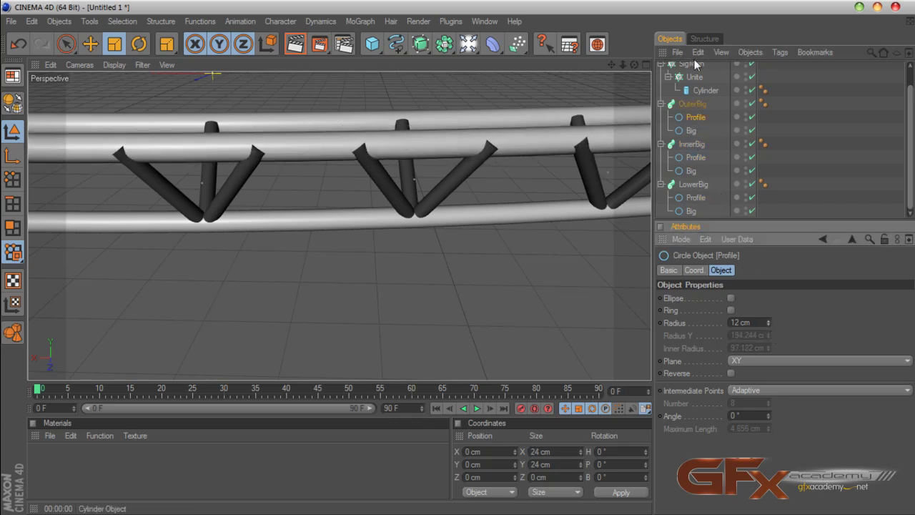
Step: Thin the struts by setting the radius of the Cylinder inside the Unite cloner to 3 cm
left_click(703, 90)
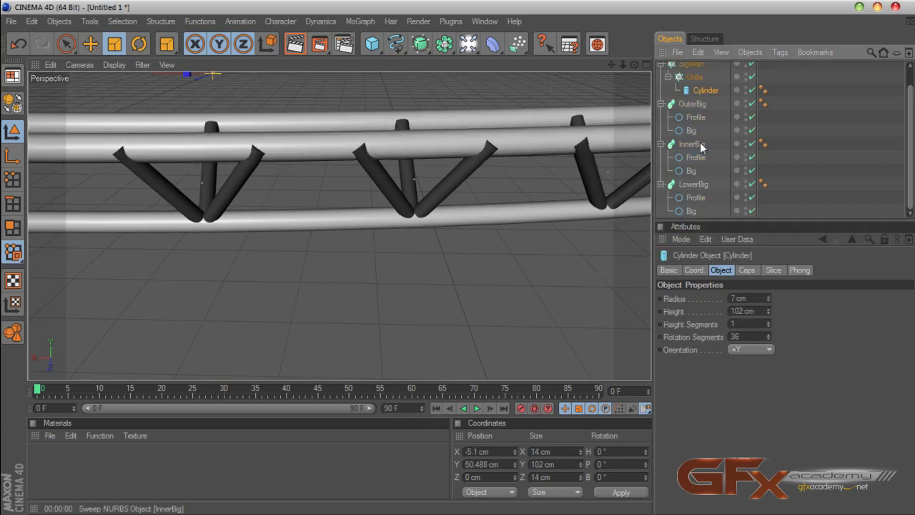
left_click(768, 300)
left_click(769, 300)
left_click(768, 300)
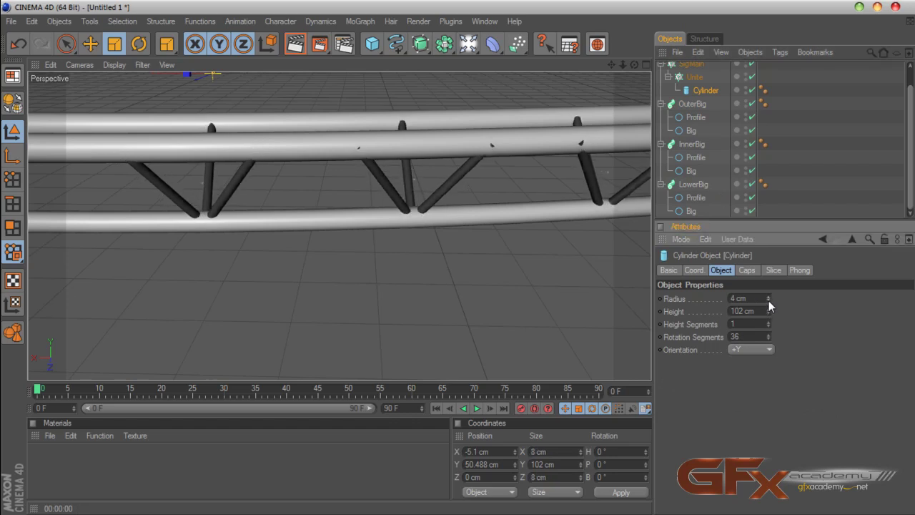
left_click(769, 300)
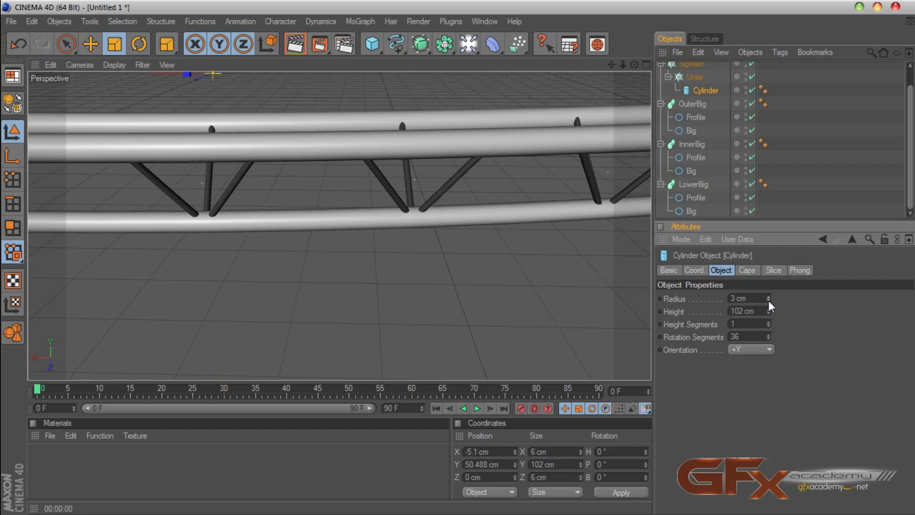
Step: Raise the clone count of the SigMain cloner to 153 to pack the strut units closer along the ring
left_click(694, 76)
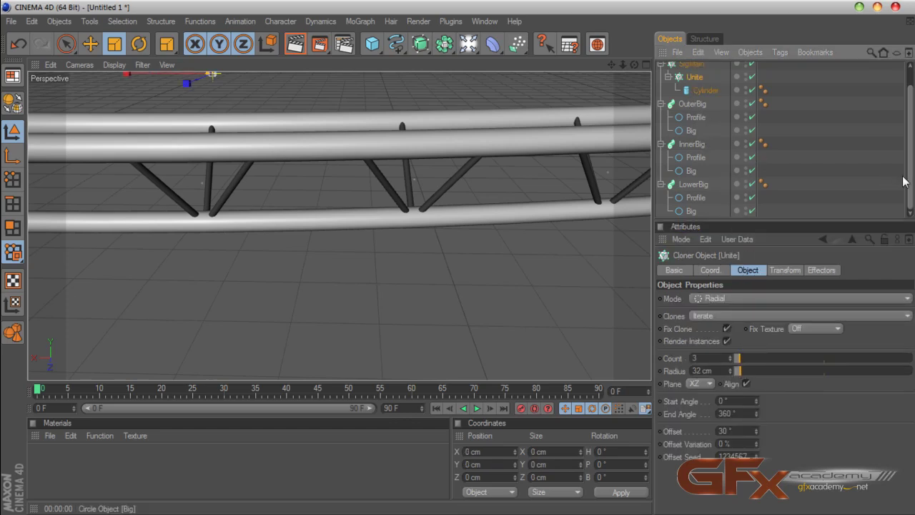
scroll(904, 163, "up", 1)
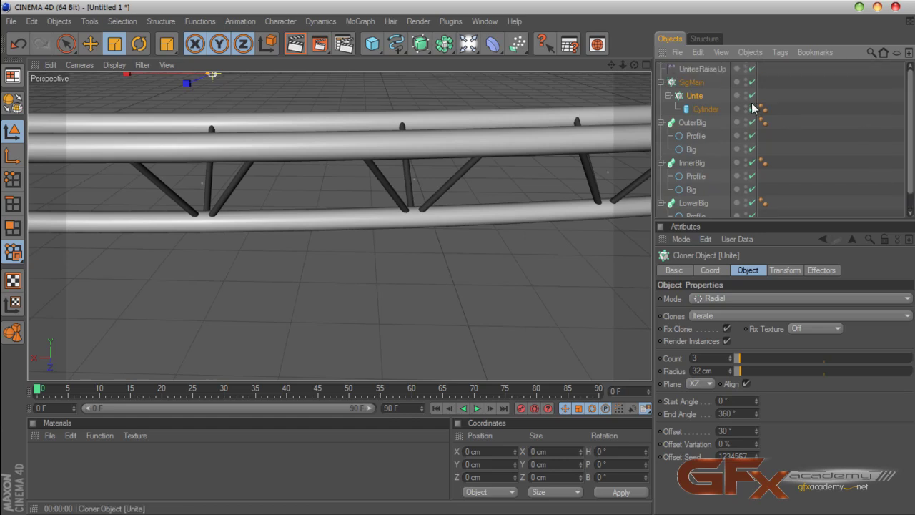
left_click(699, 83)
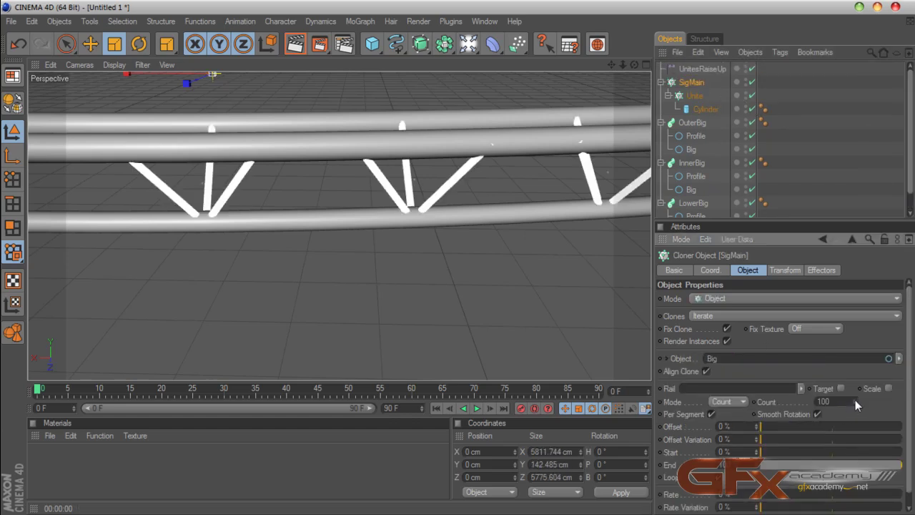
left_click_drag(855, 399, 855, 400)
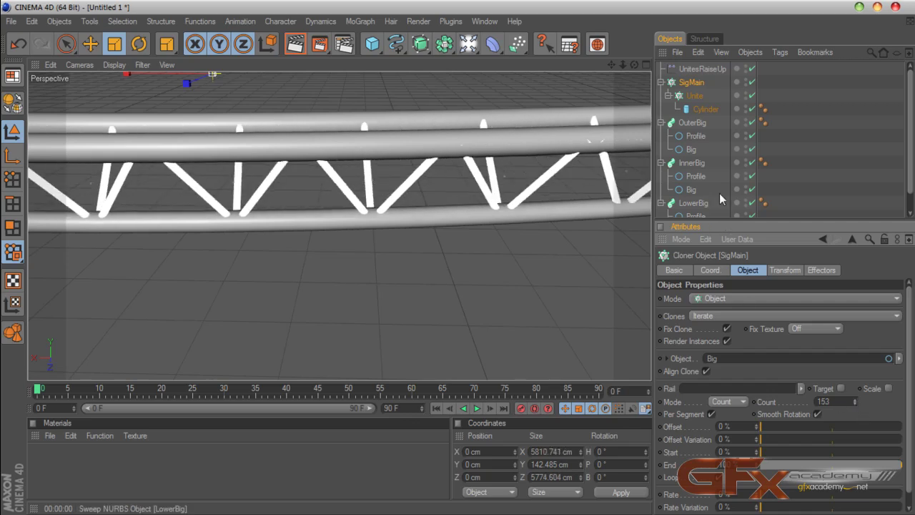
Step: Set the radius of OuterBig's Profile circle to 13 cm to cover the strut tips
left_click(696, 136)
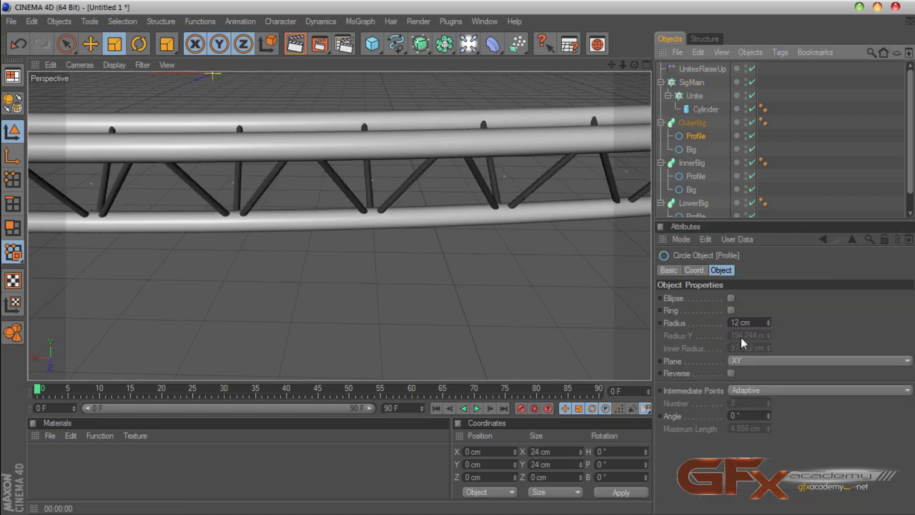
left_click_drag(753, 324, 712, 325)
type("13")
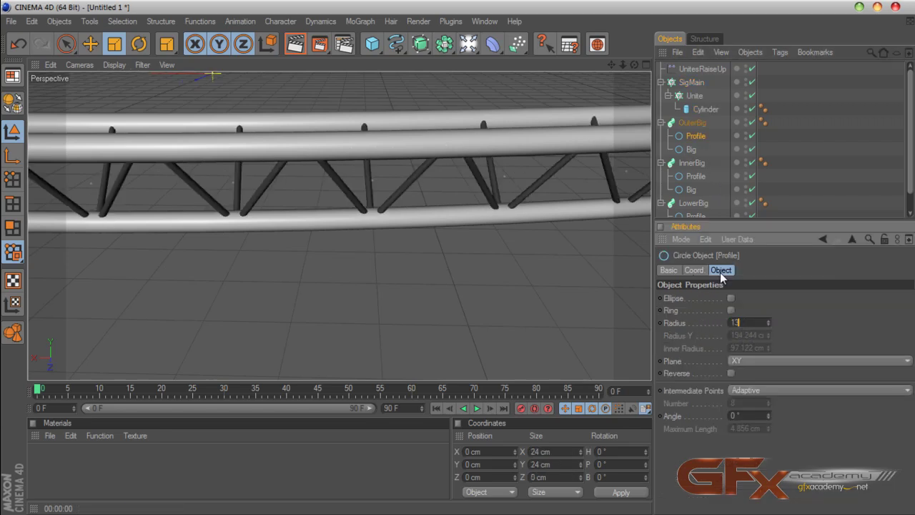
key("Return")
Step: Set the radius of InnerBig's Profile circle to 13 cm
left_click(691, 190)
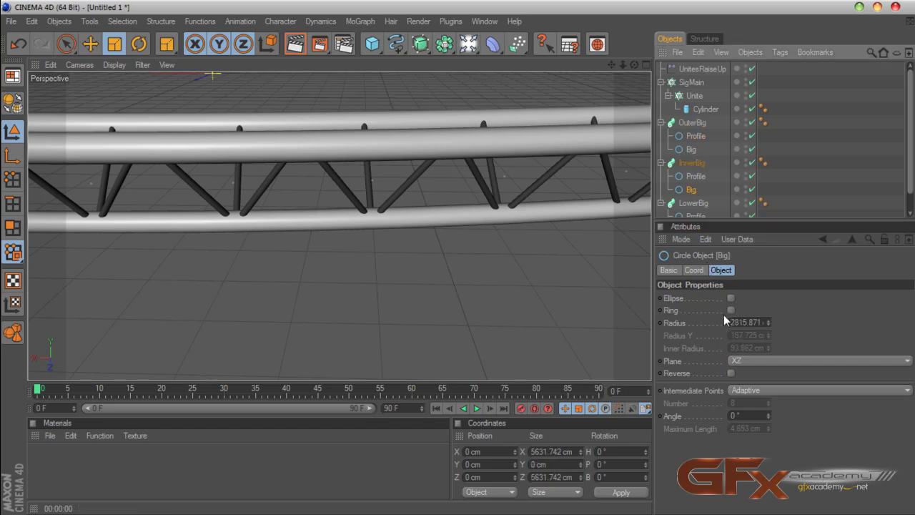
left_click(696, 176)
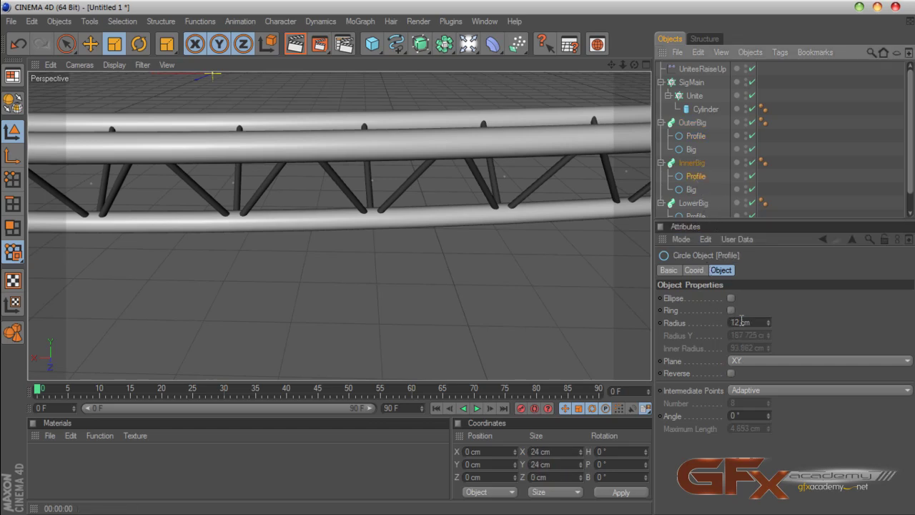
left_click_drag(747, 322, 704, 329)
type("13")
key("Return")
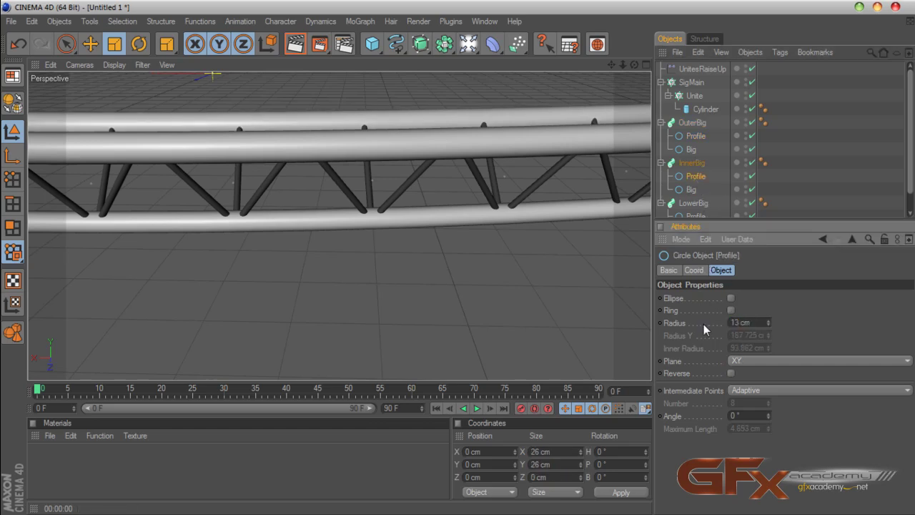
Step: Set the radius of LowerBig's Profile circle to 13 cm to match the two upper rings
left_click(823, 209)
left_click(696, 198)
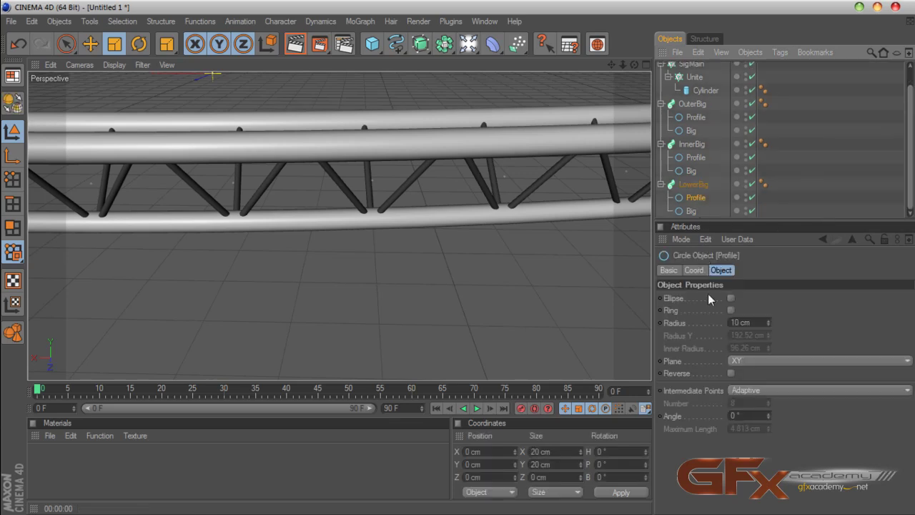
left_click_drag(756, 326, 692, 324)
type("13")
key("Return")
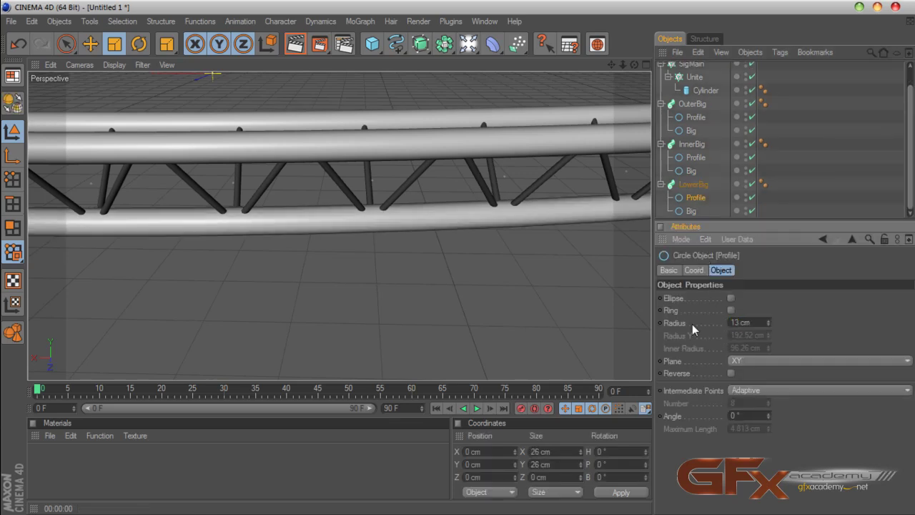
Step: Deselect all objects and enlarge the object hierarchy area so the whole list from UnitesRaiseUp to LowerBig's circles fits
left_click(373, 279)
scroll(443, 235, "down", 5)
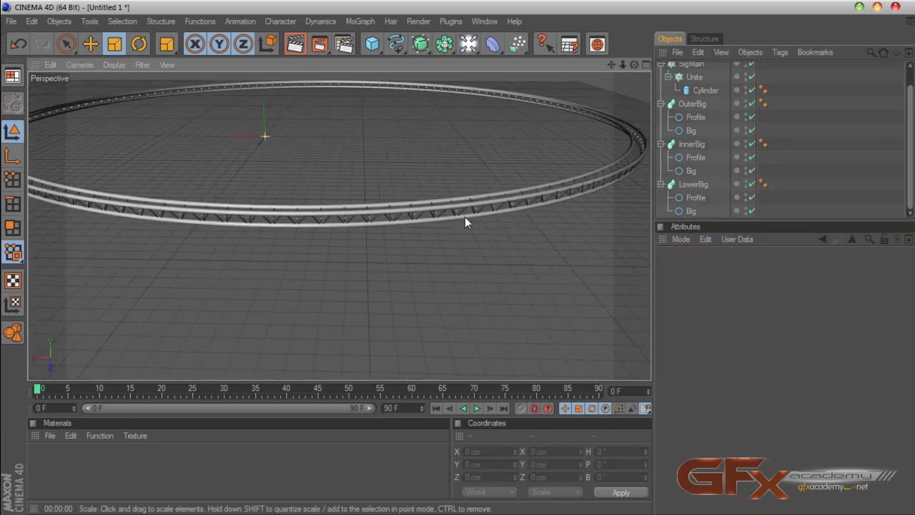
left_click_drag(610, 65, 659, 109)
scroll(518, 223, "down", 3)
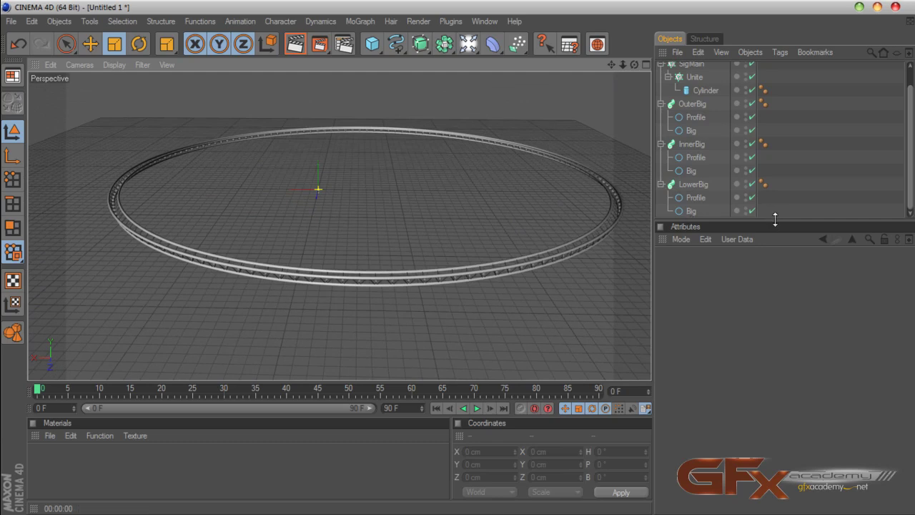
left_click_drag(774, 219, 764, 302)
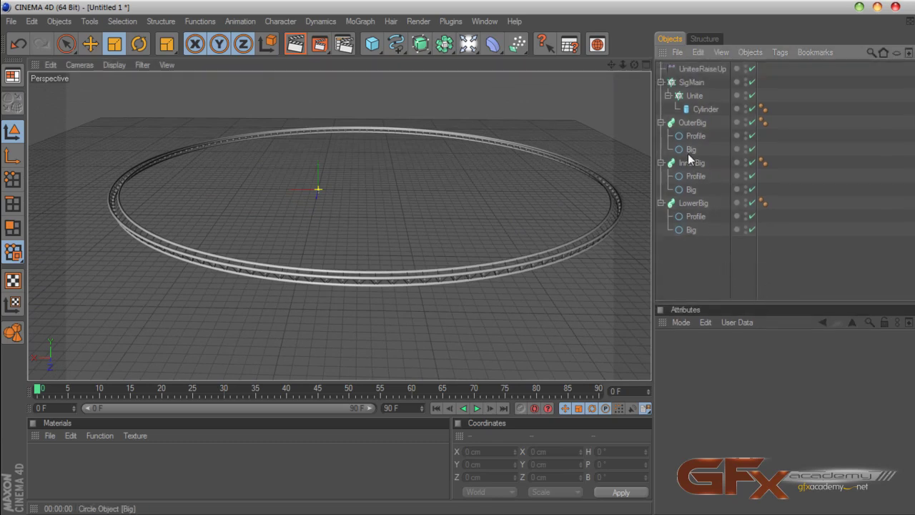